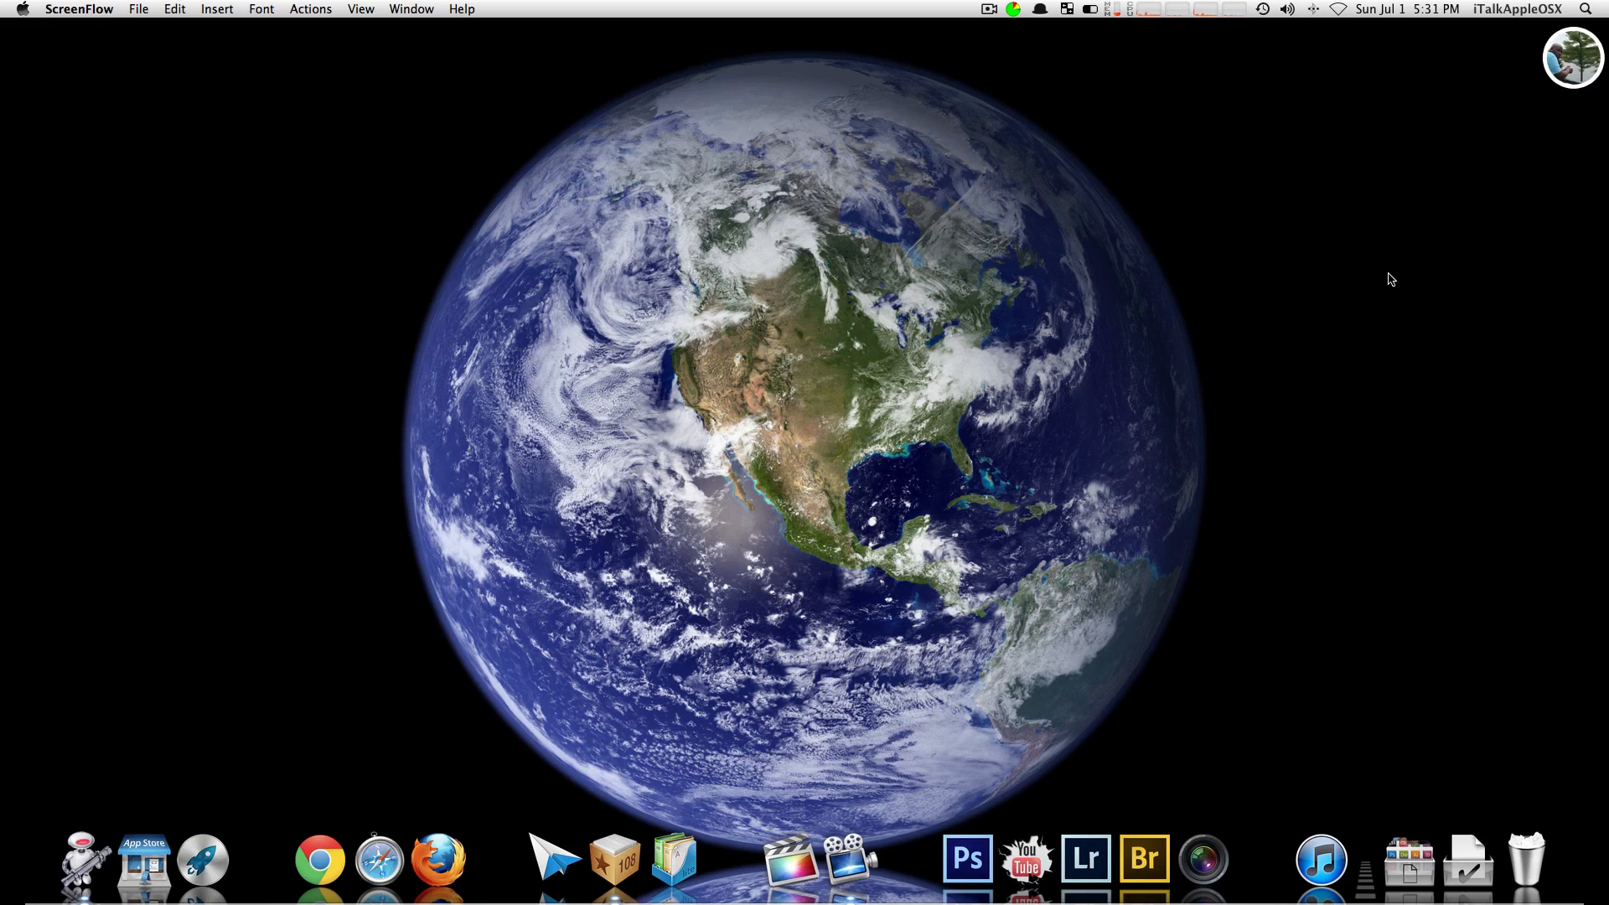
click(1276, 302)
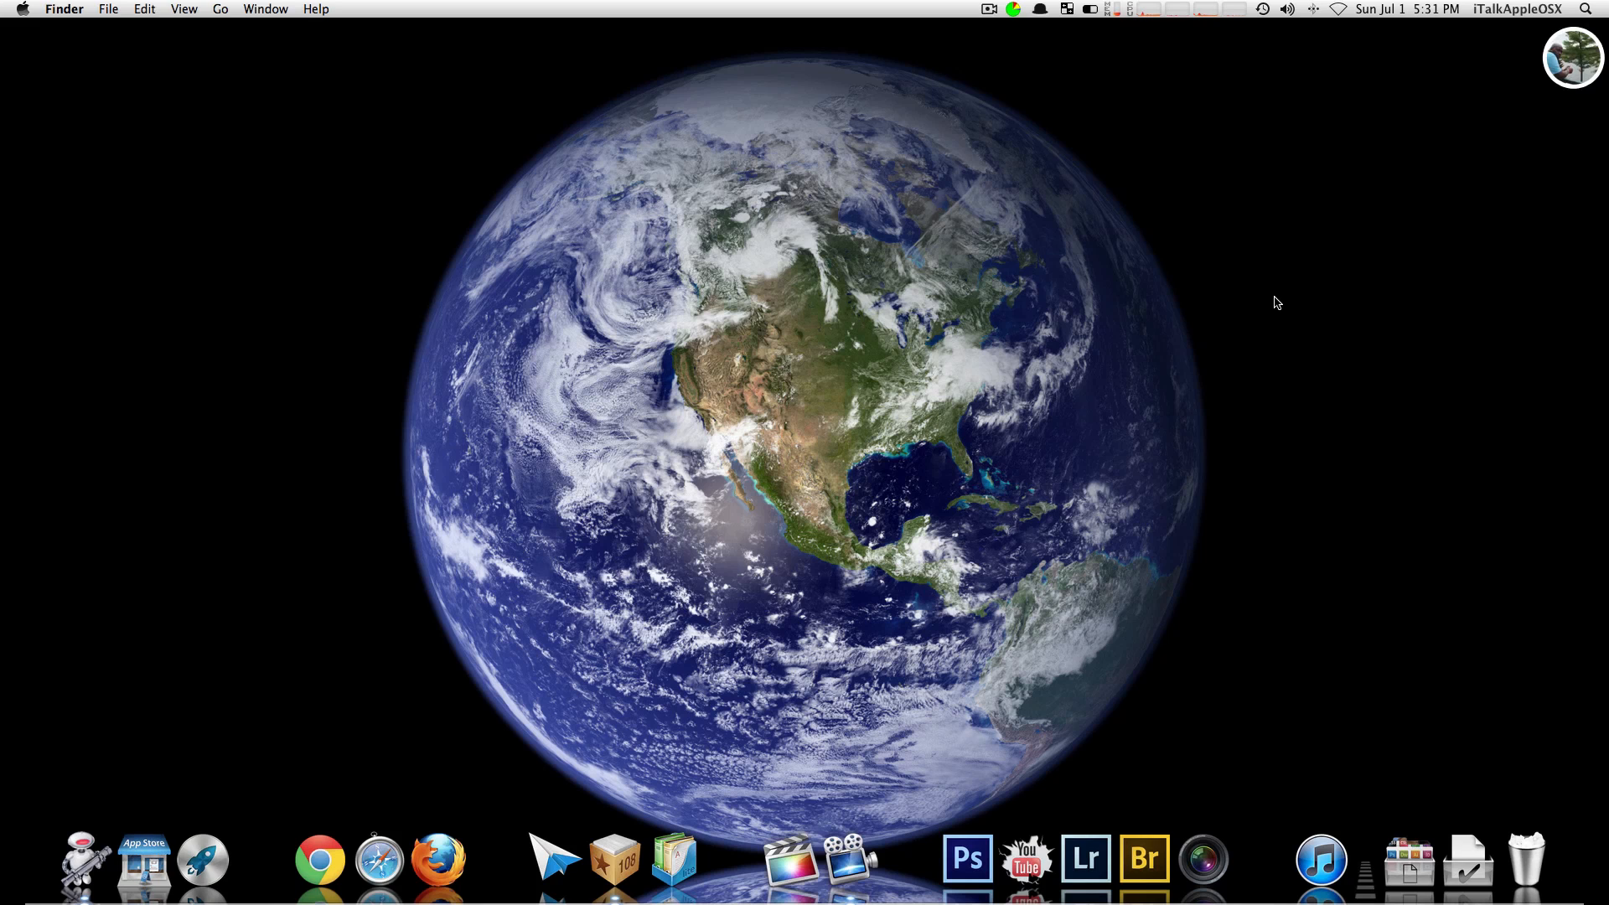
key(super+space)
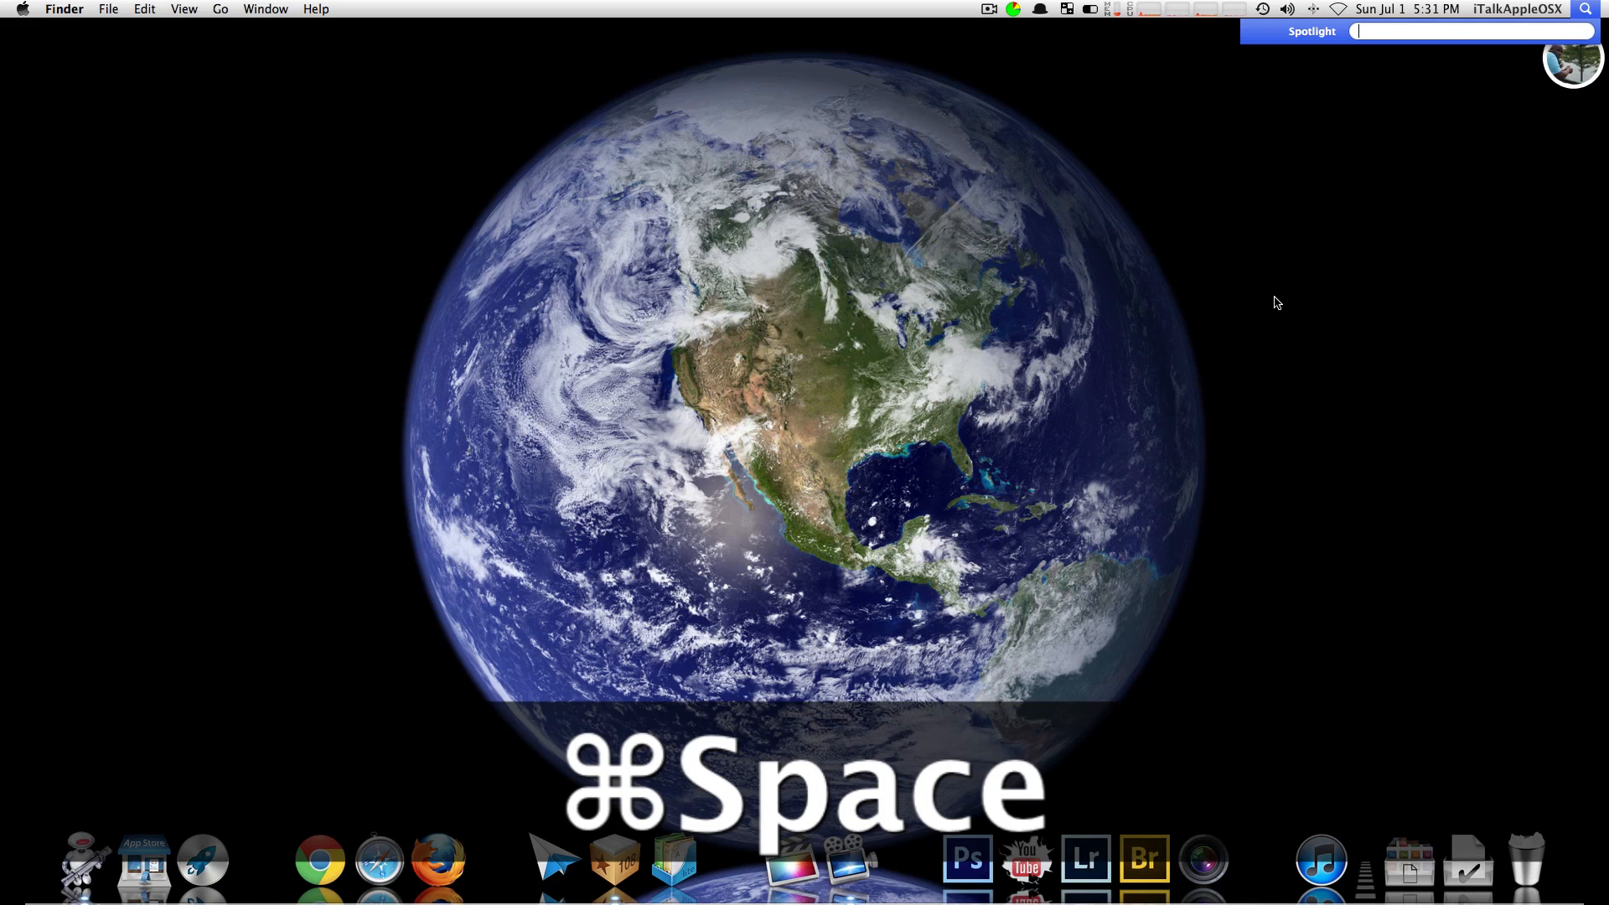
text(auto)
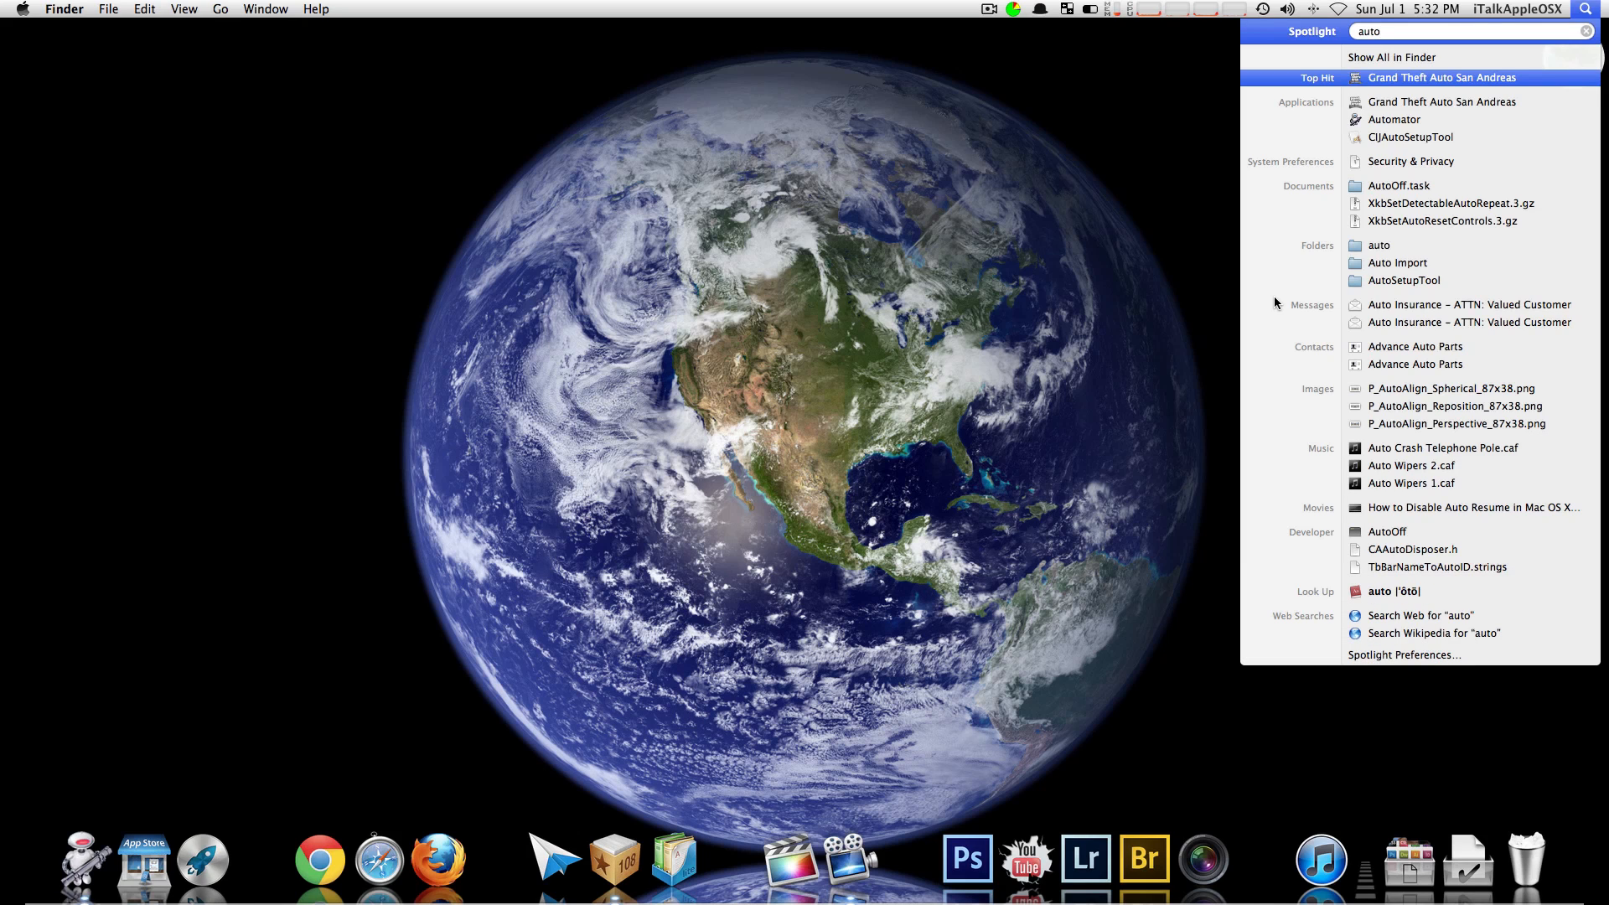
key(super+space)
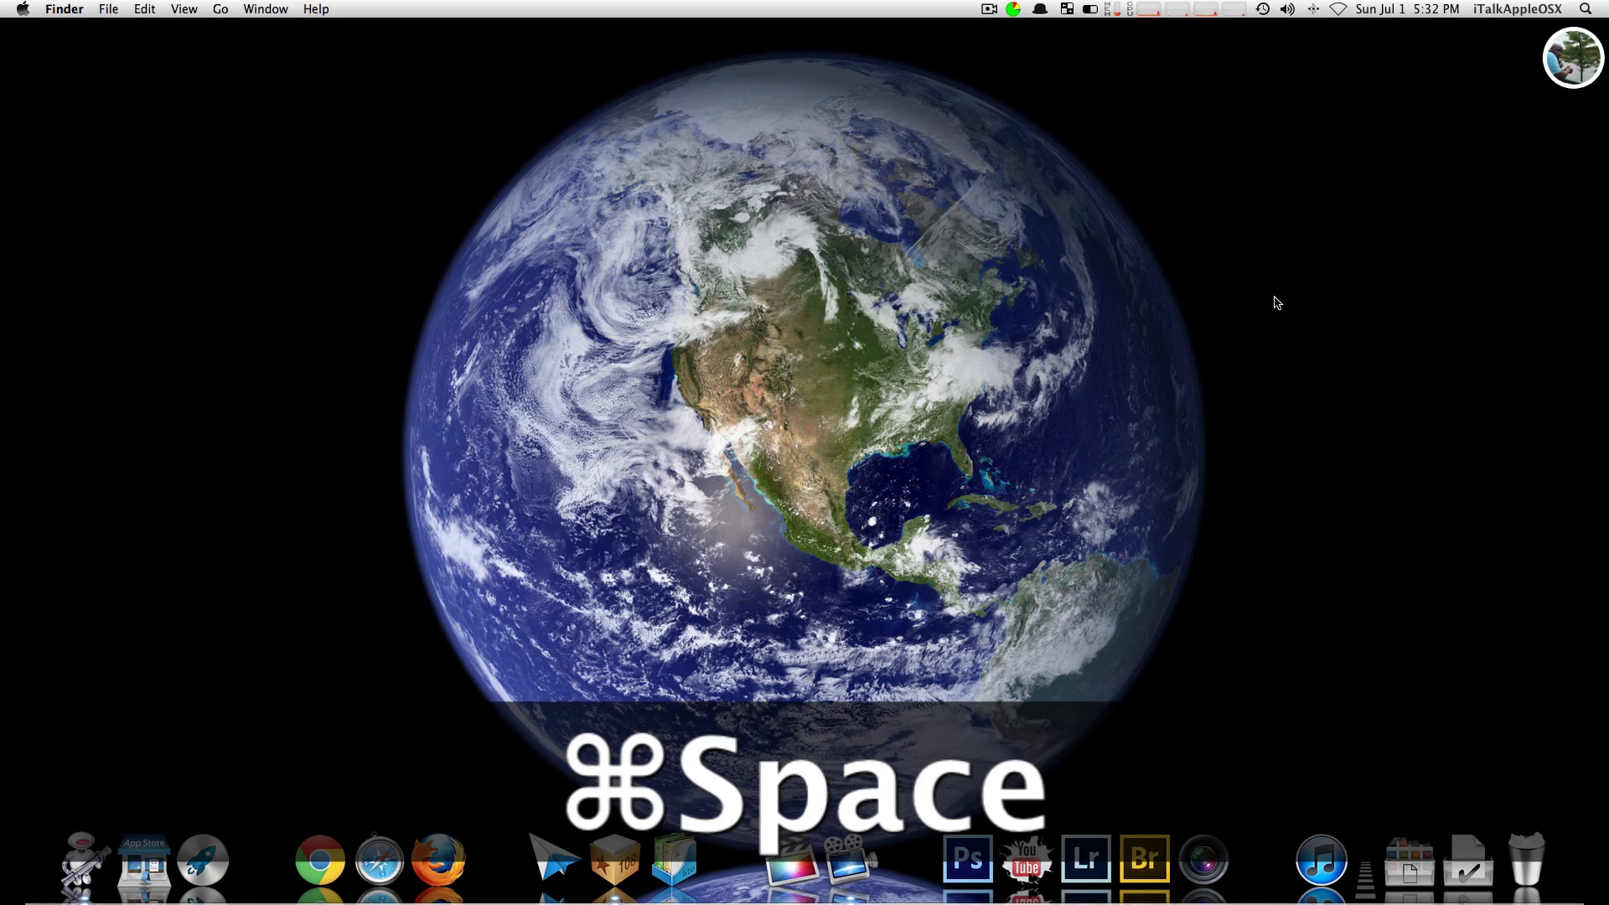
Step: Launch Automator and create a new document of the Application type
key(super+space)
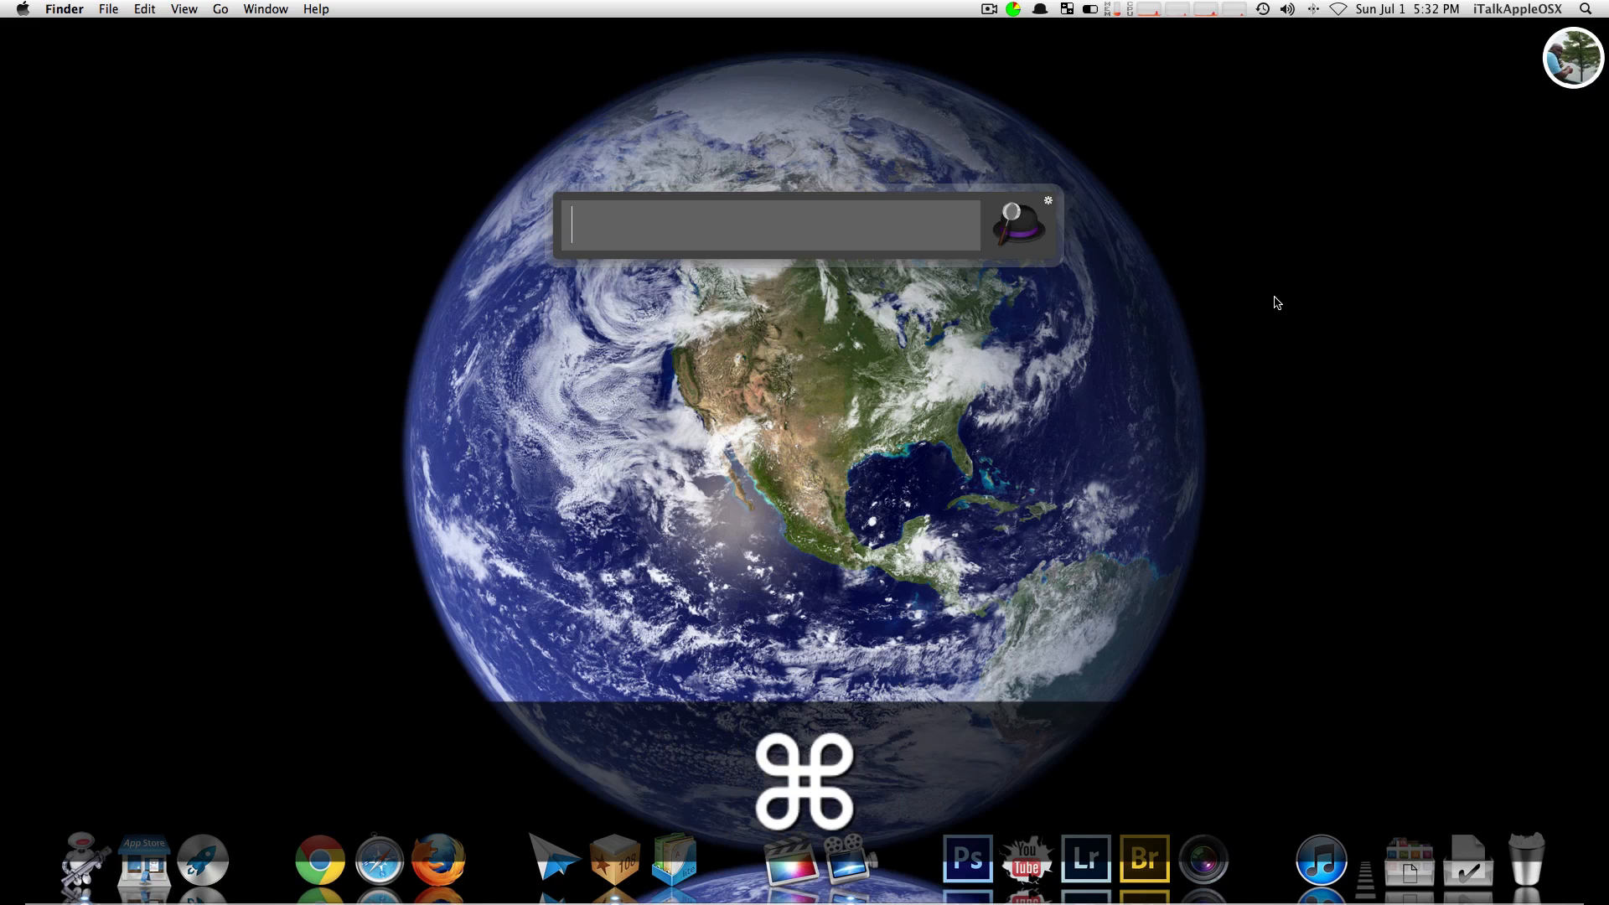
text(aut)
key(Return)
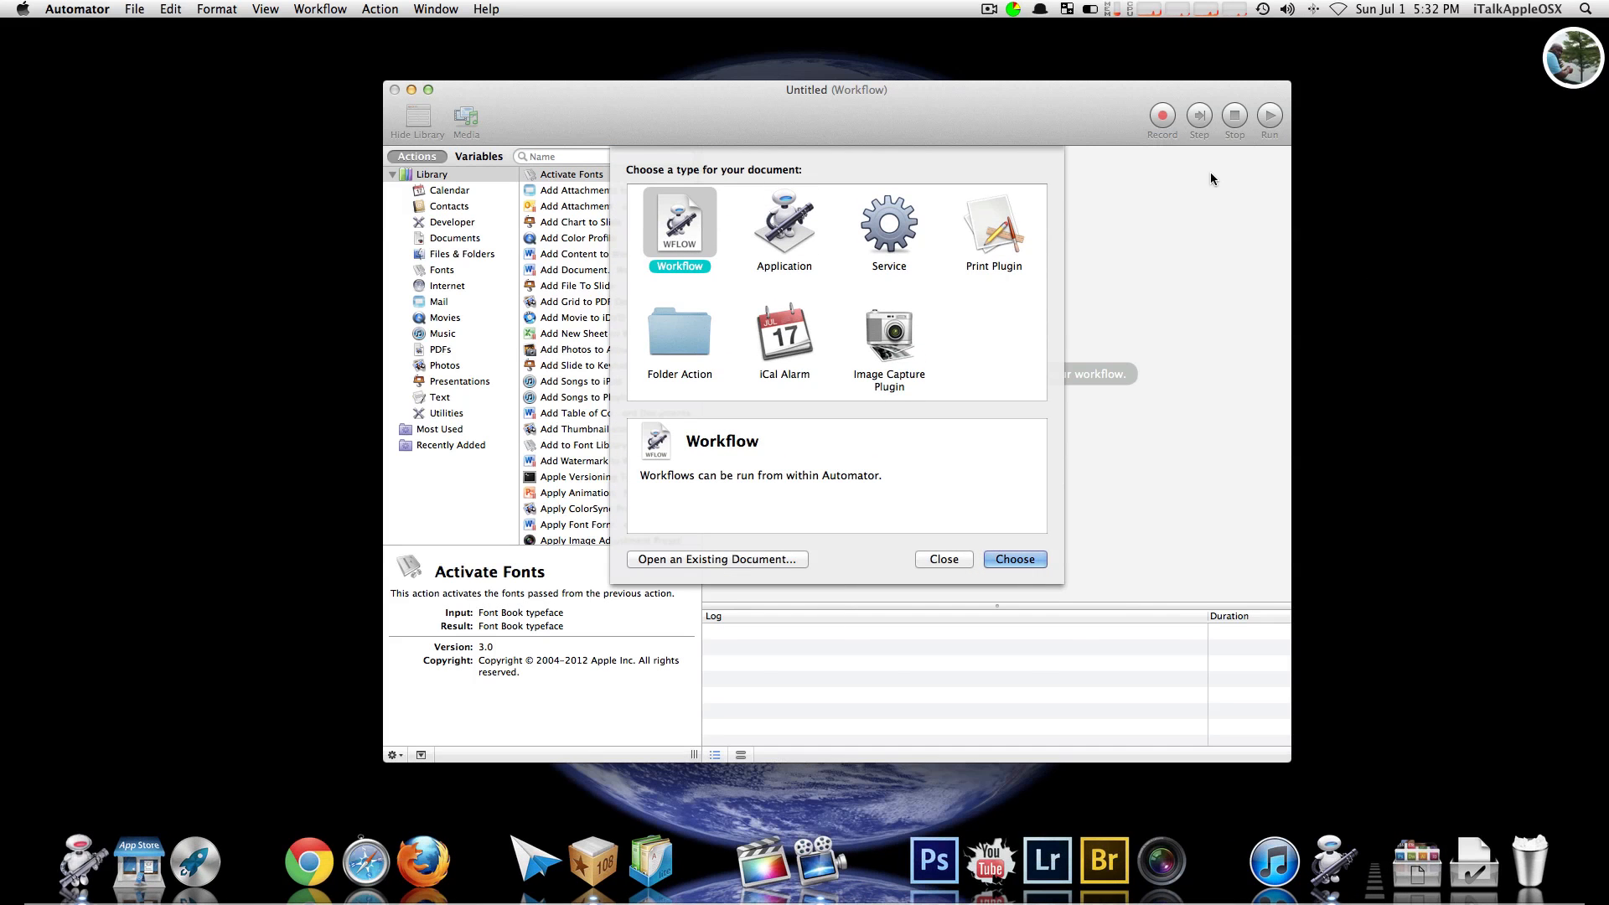
drag(1091, 122, 1074, 103)
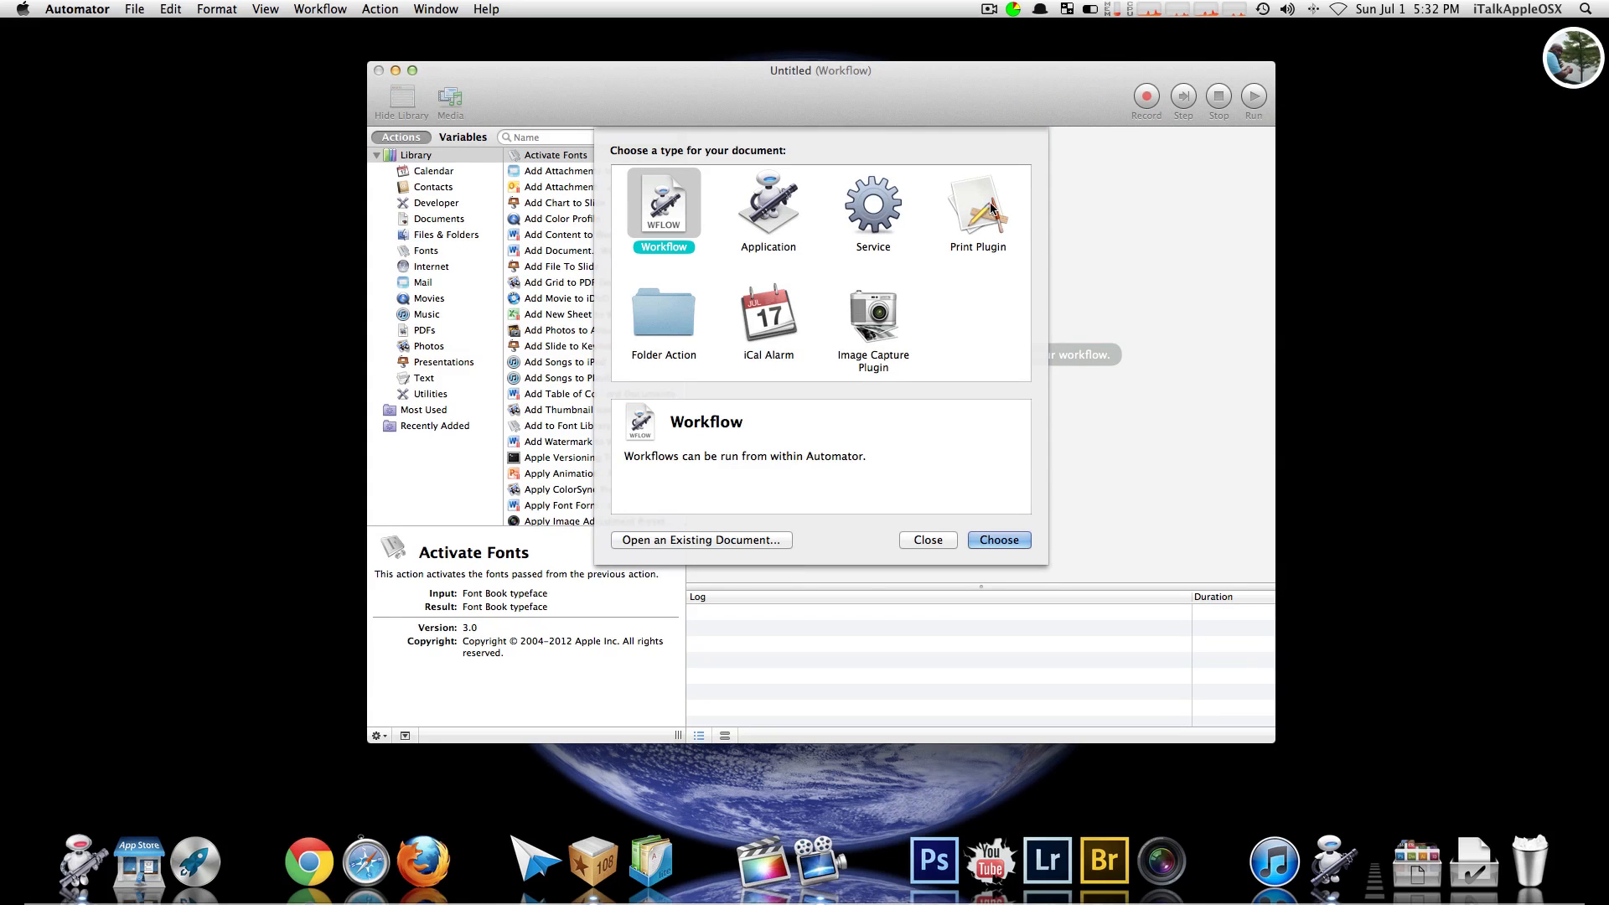
click(774, 209)
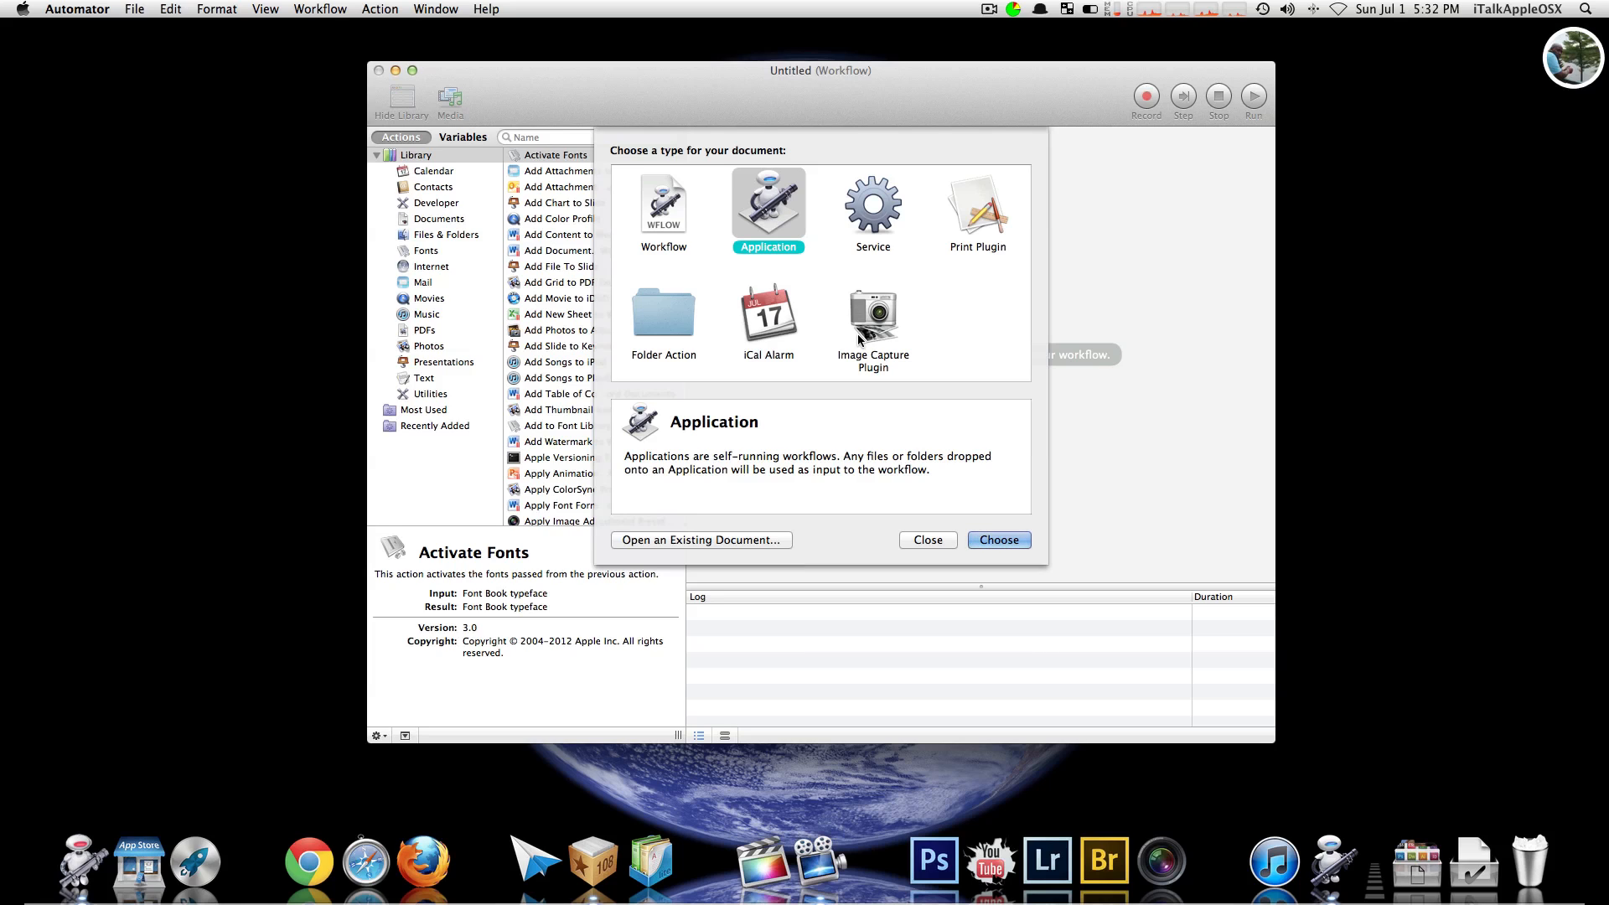
click(987, 540)
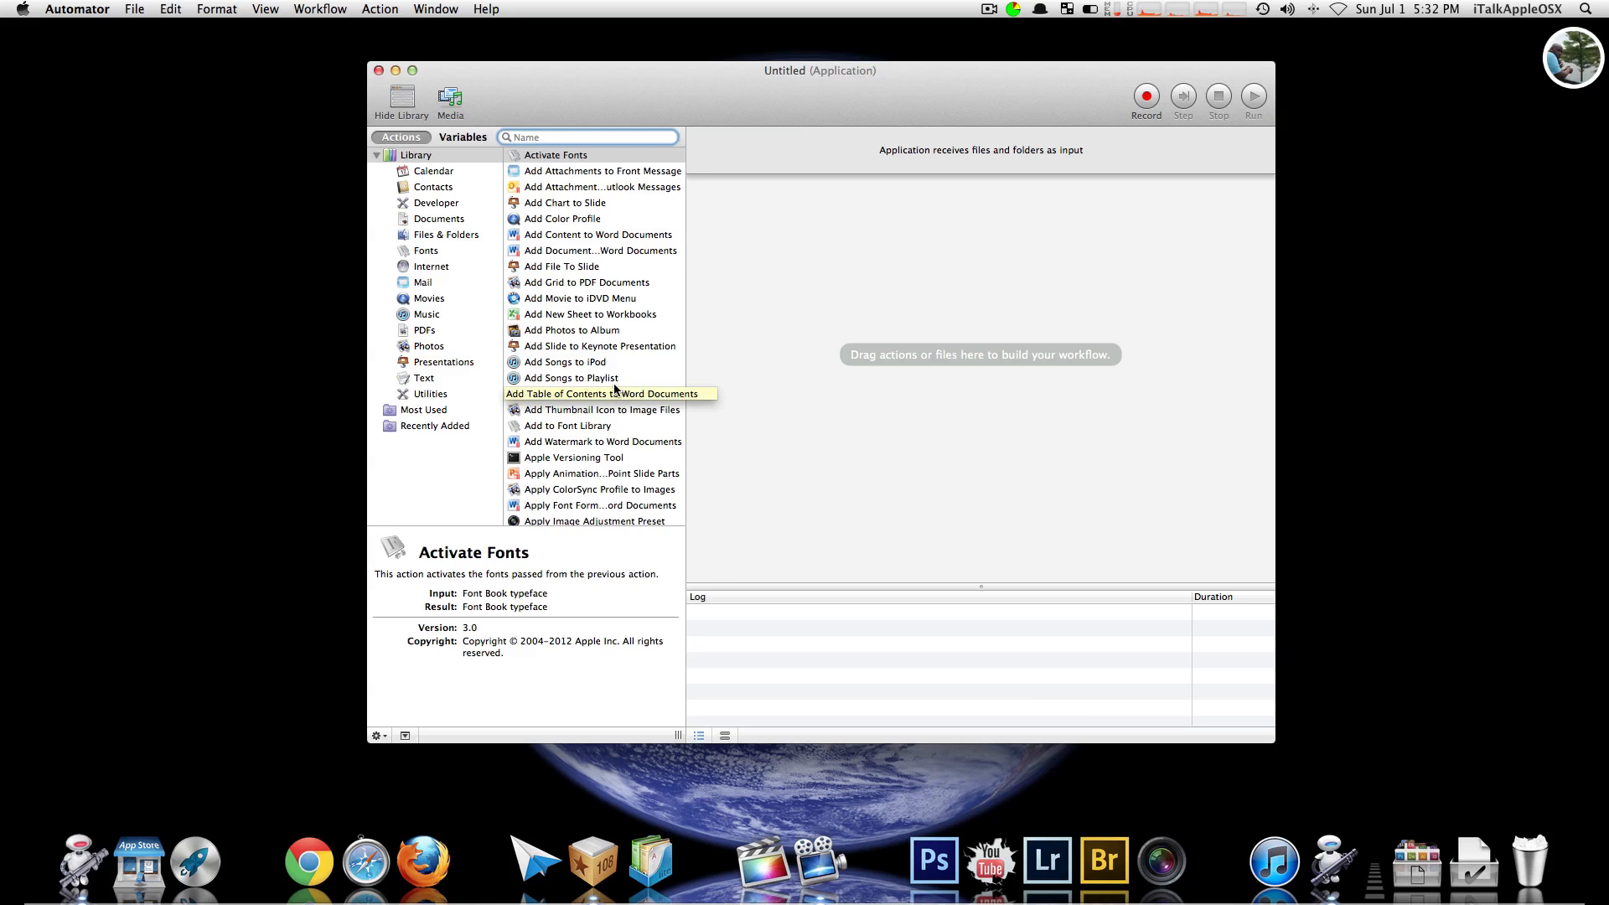
Step: Add the Get Specified URLs action from the library to the empty workflow
scroll(616, 390, down, 15)
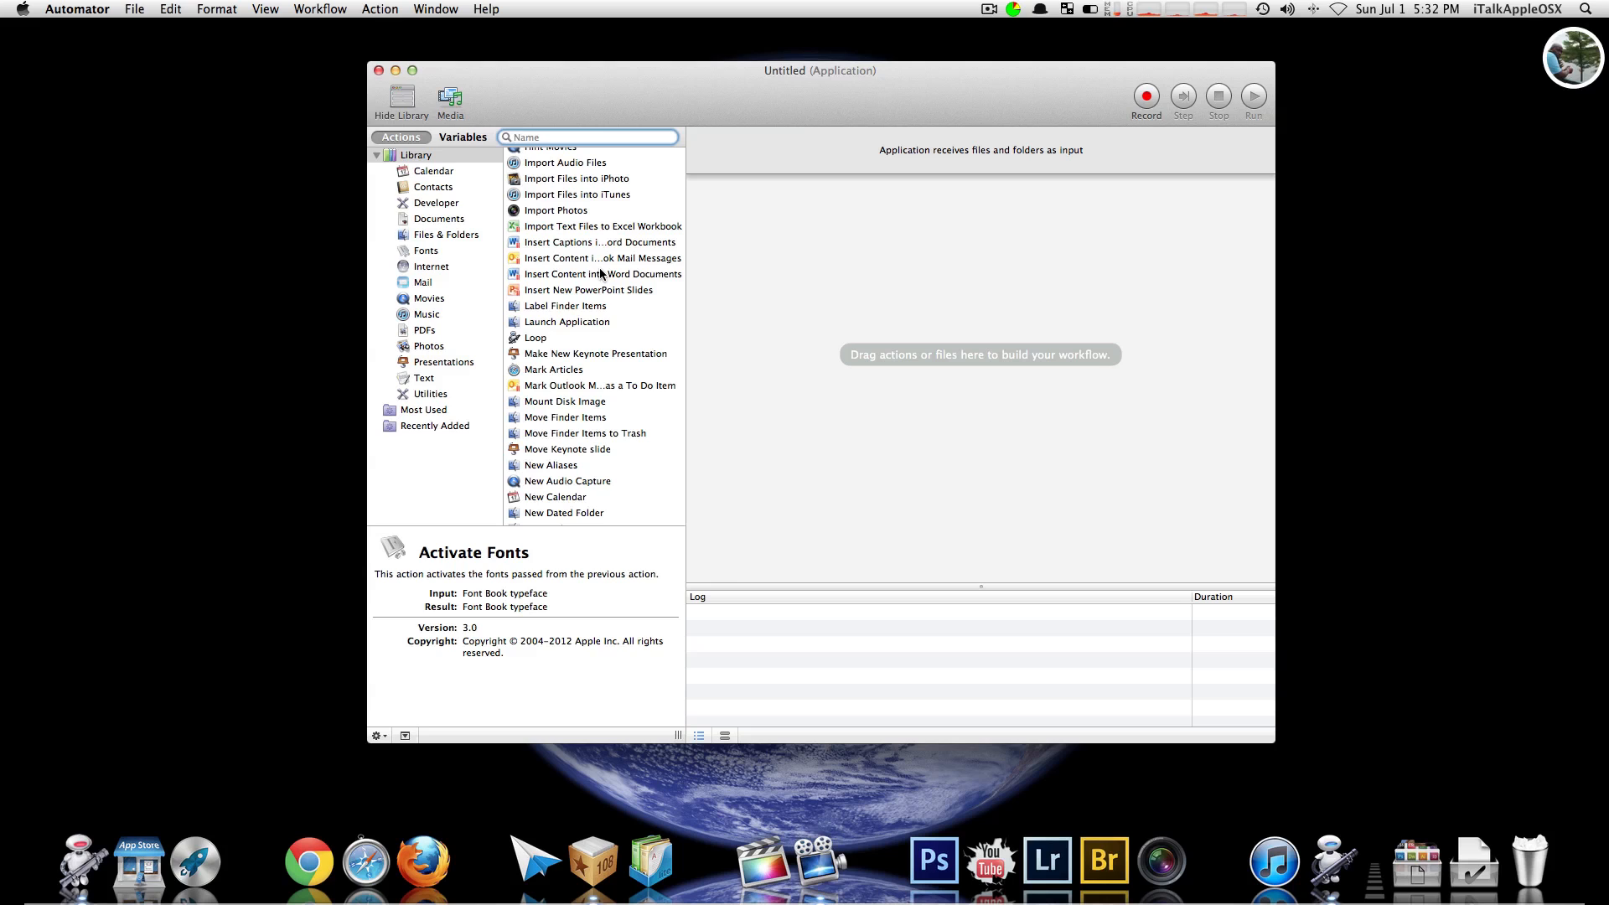
scroll(600, 273, down, 5)
click(605, 417)
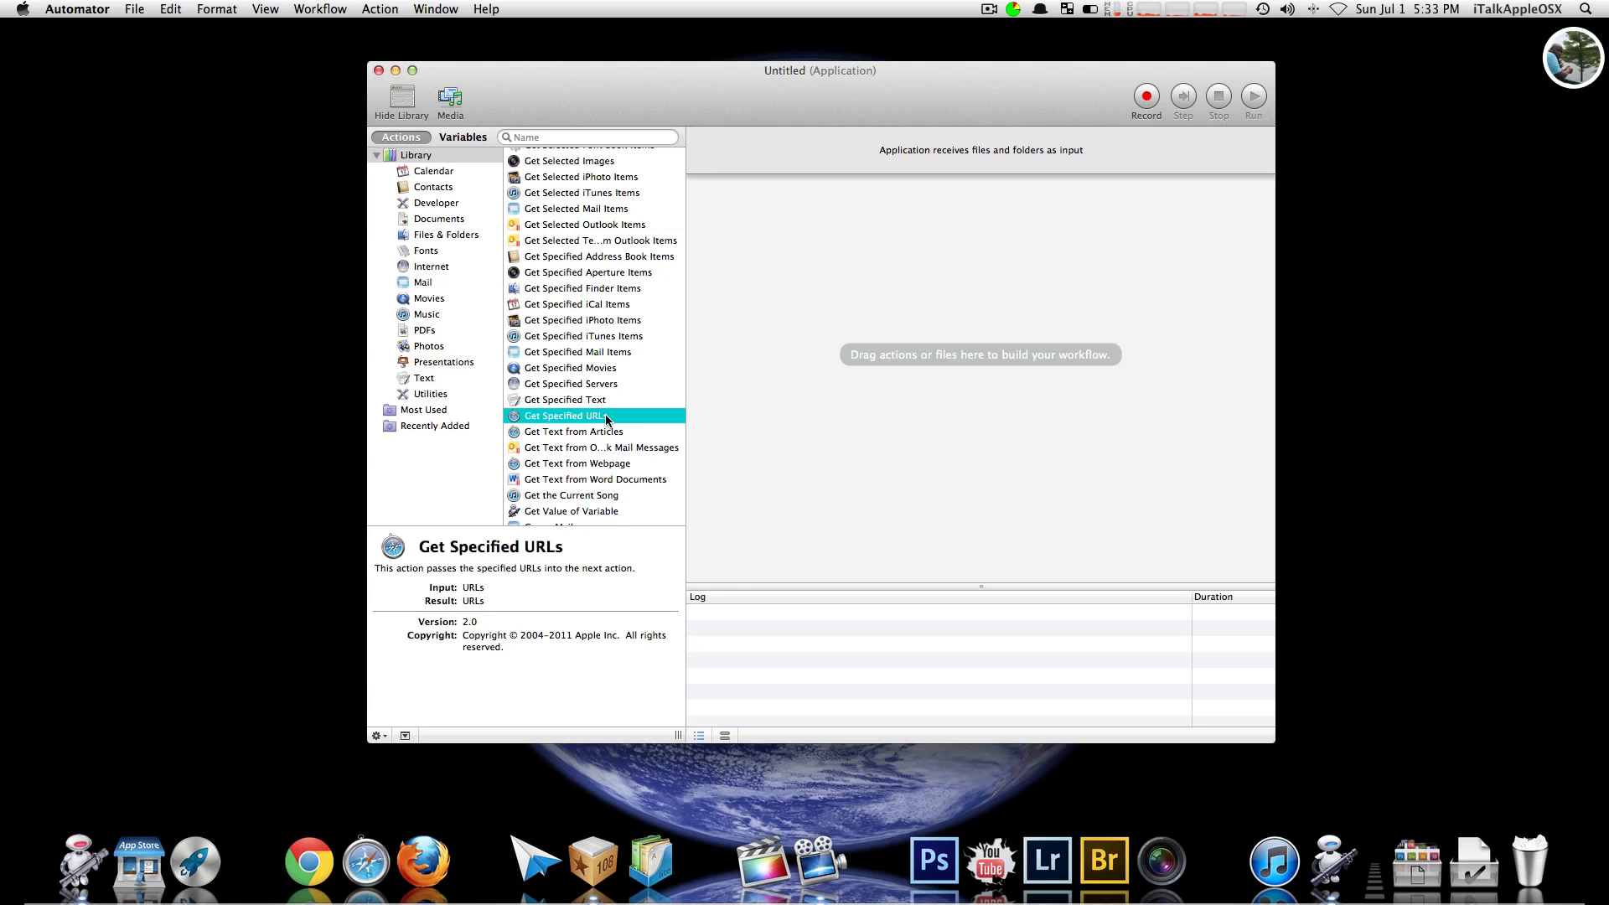
click(616, 416)
double_click(617, 417)
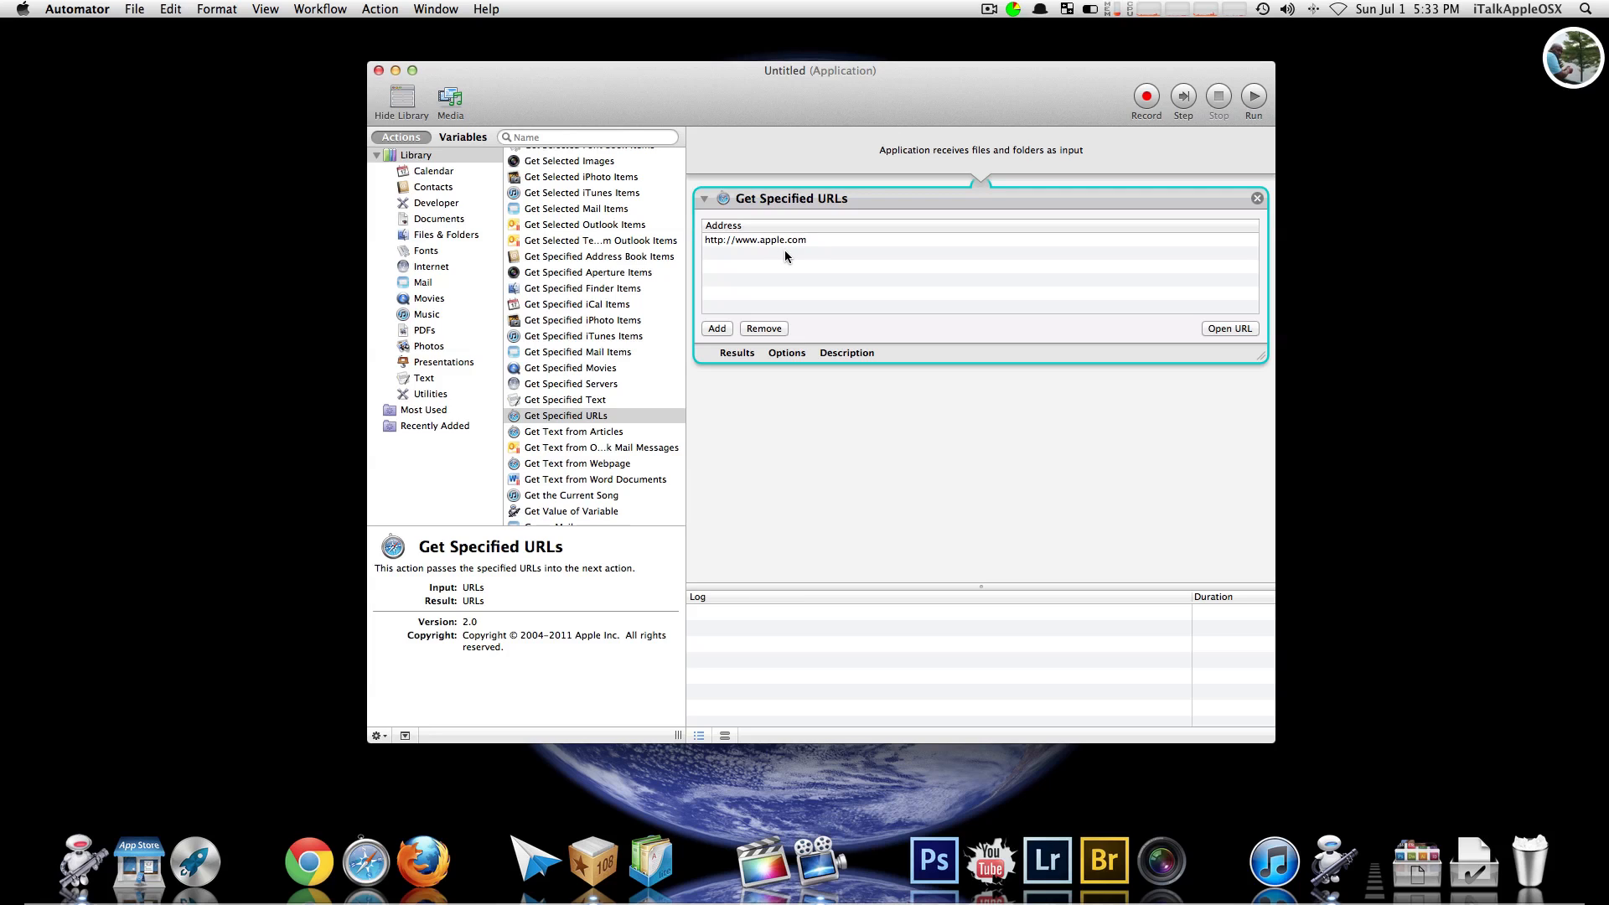
click(809, 240)
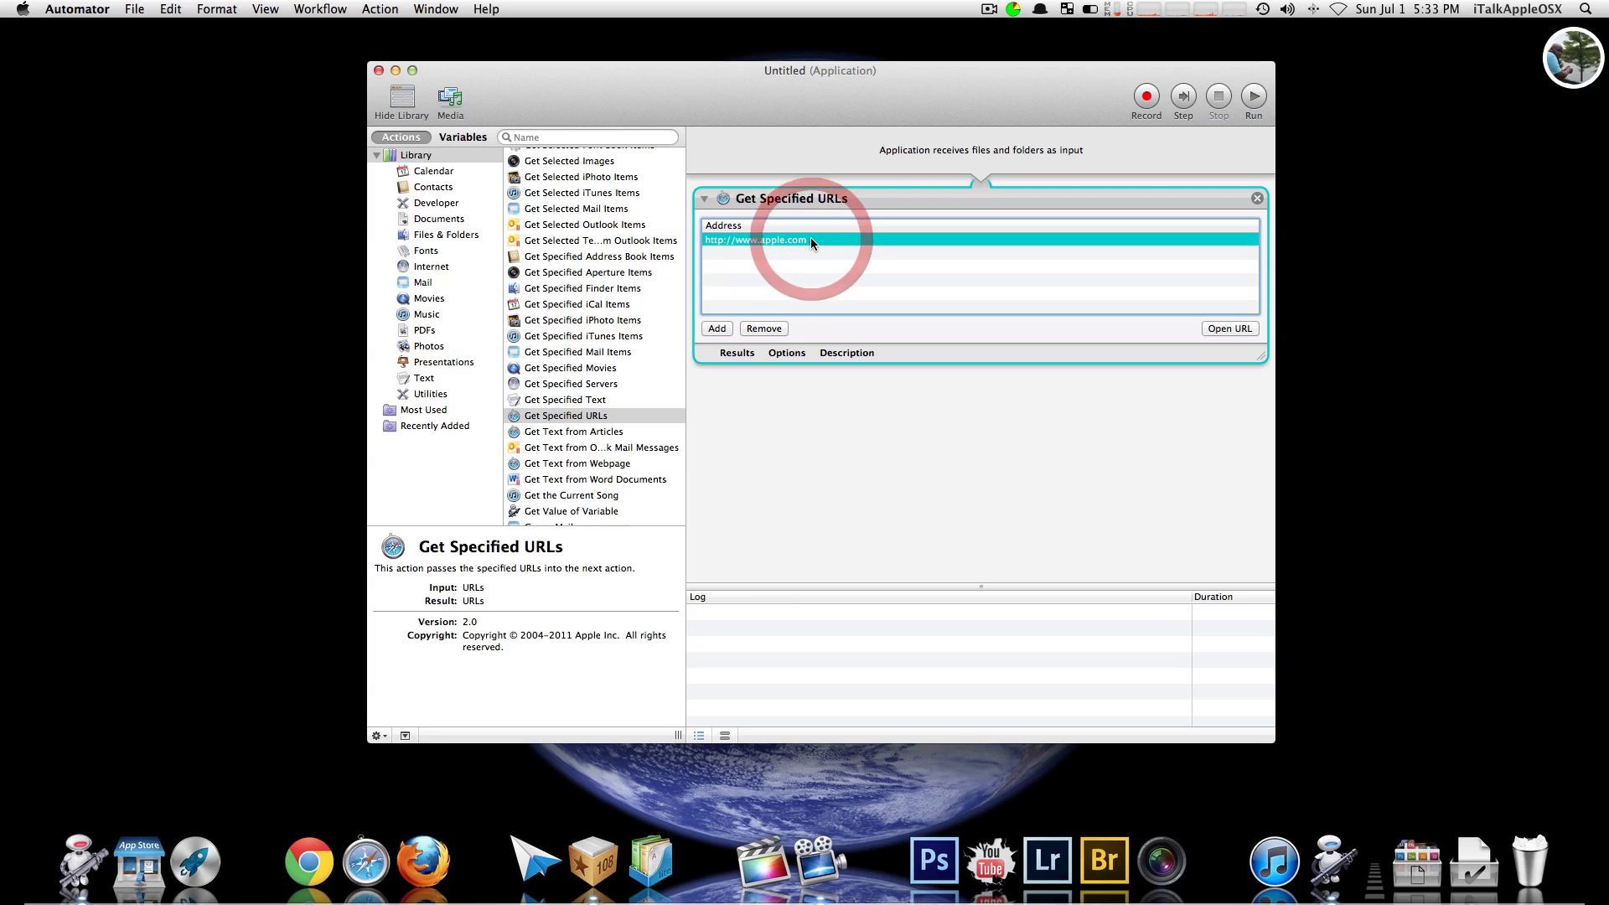
click(774, 327)
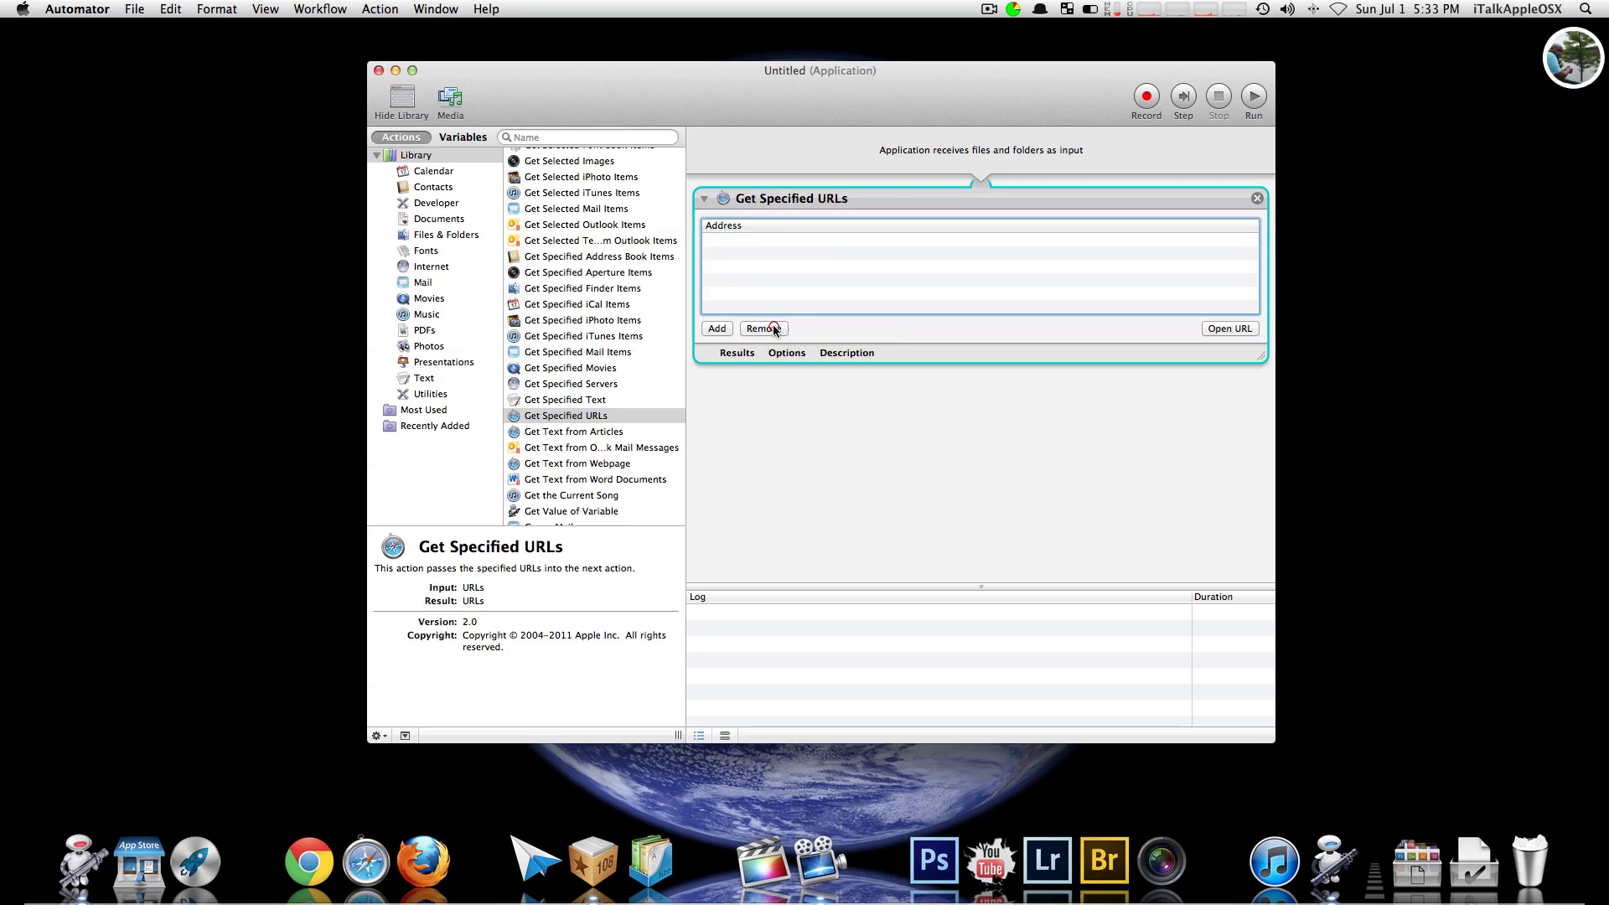
click(716, 329)
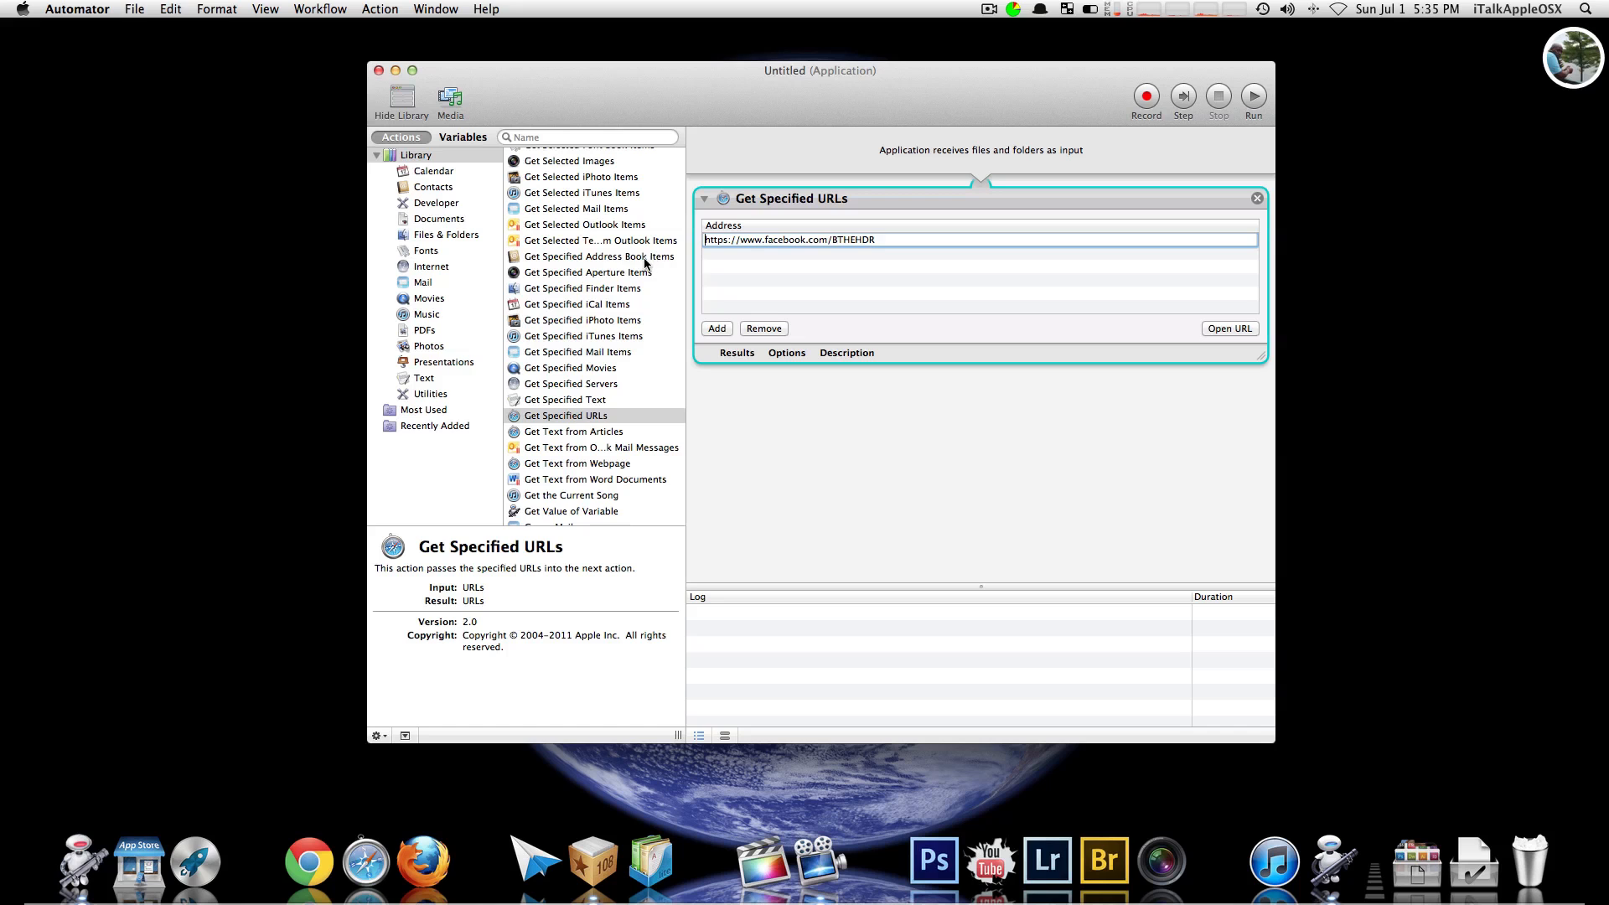
Step: Add the Website Popup action to the workflow after Get Specified URLs
scroll(646, 263, down, 15)
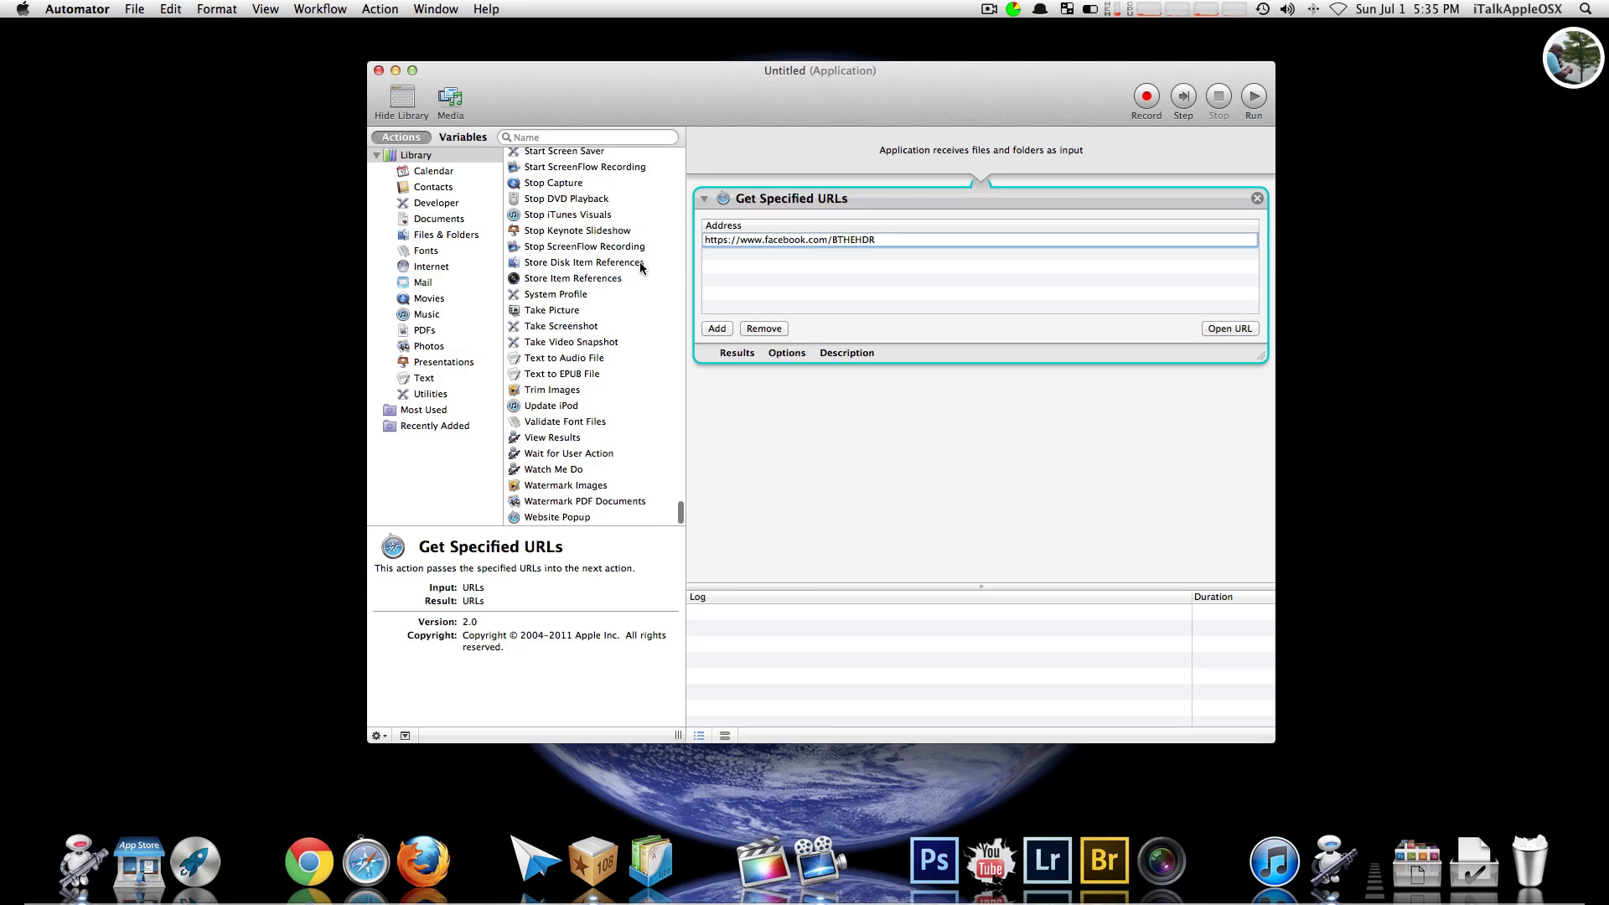
click(587, 517)
double_click(586, 517)
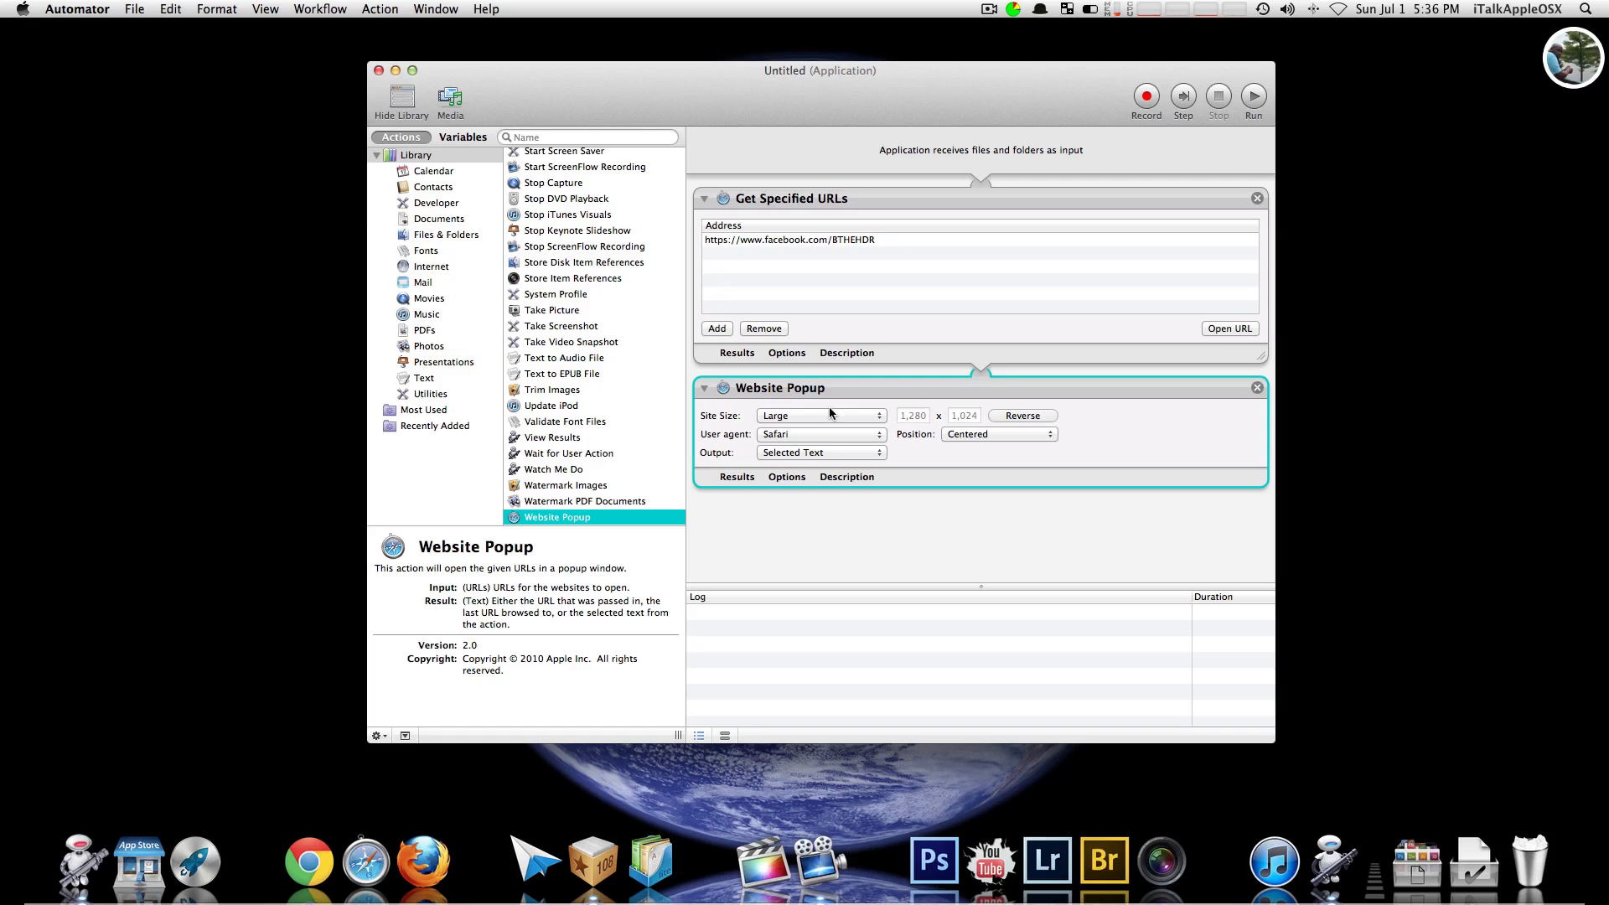
click(879, 418)
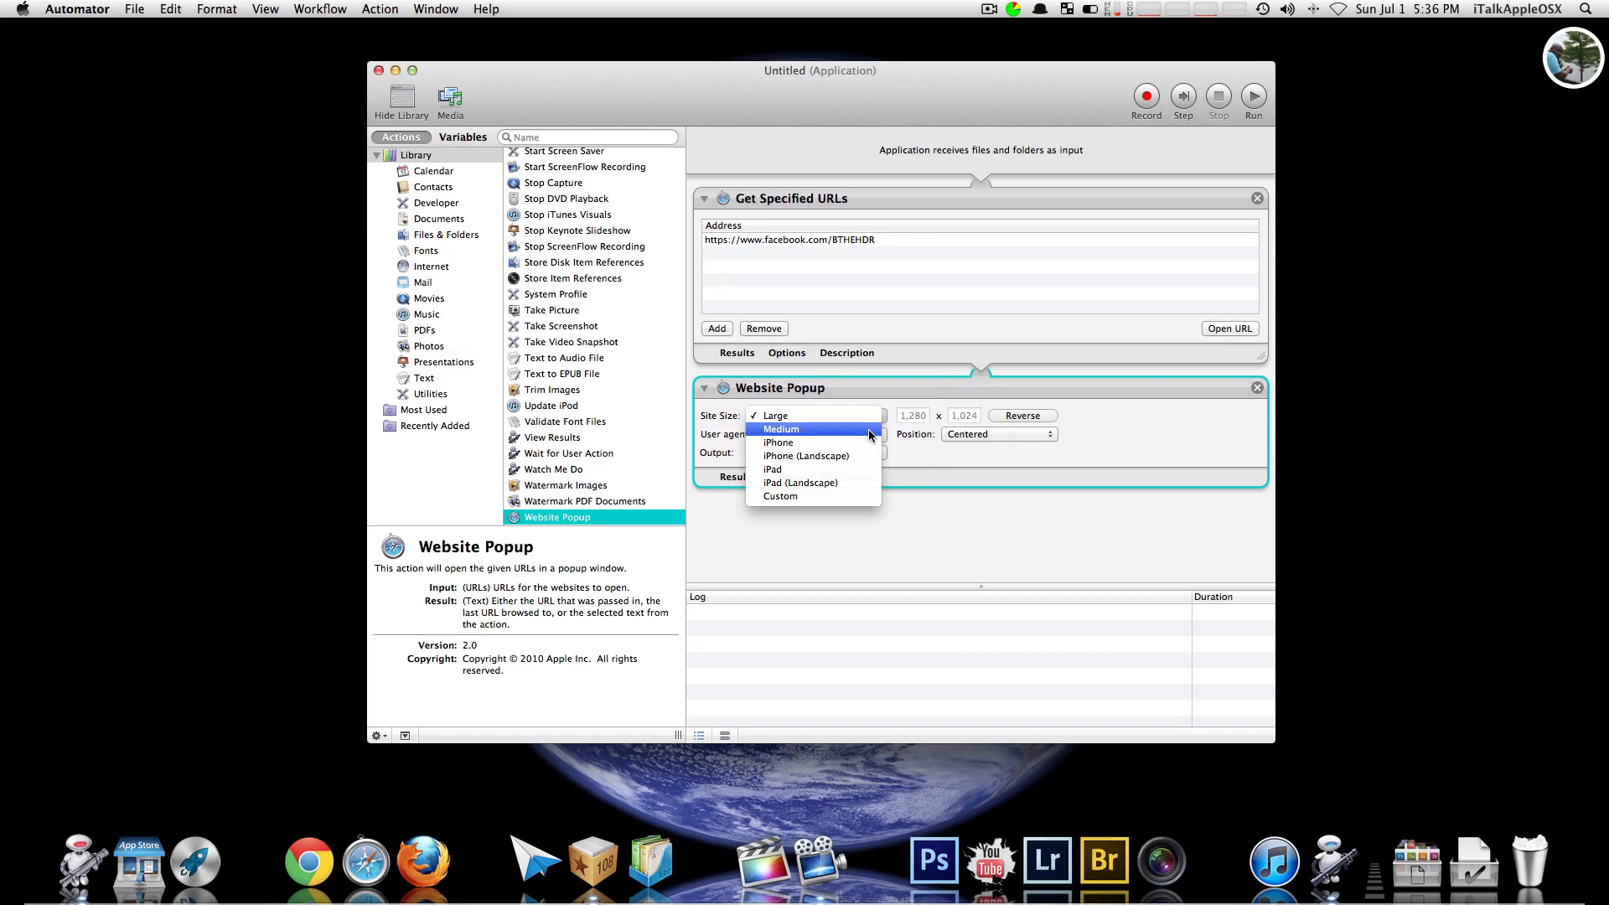
click(932, 456)
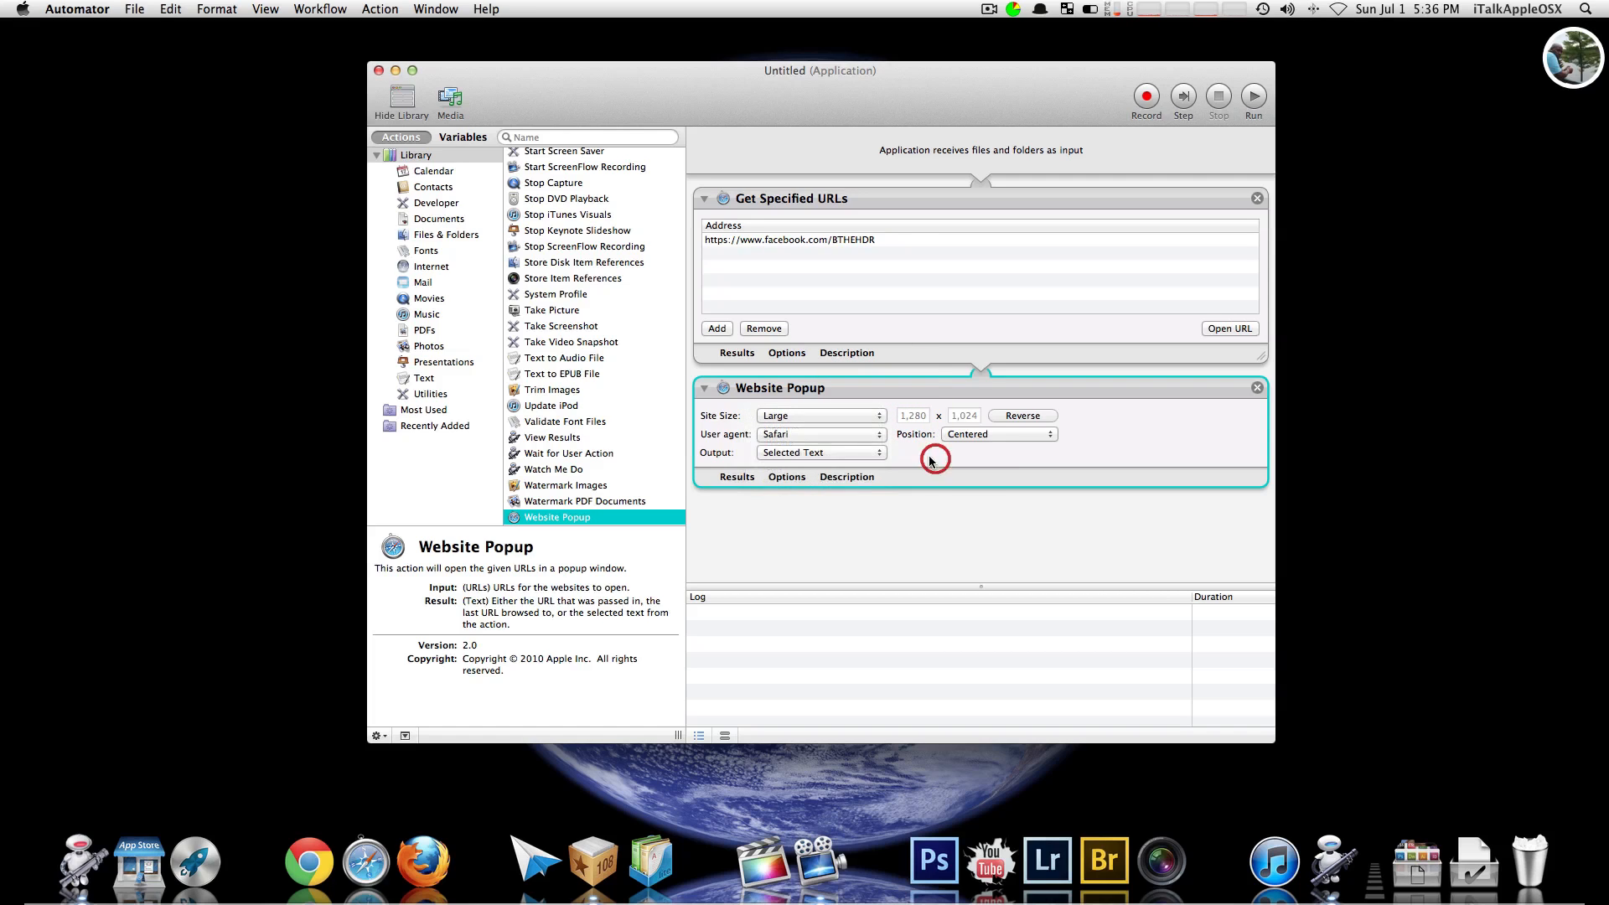
click(866, 437)
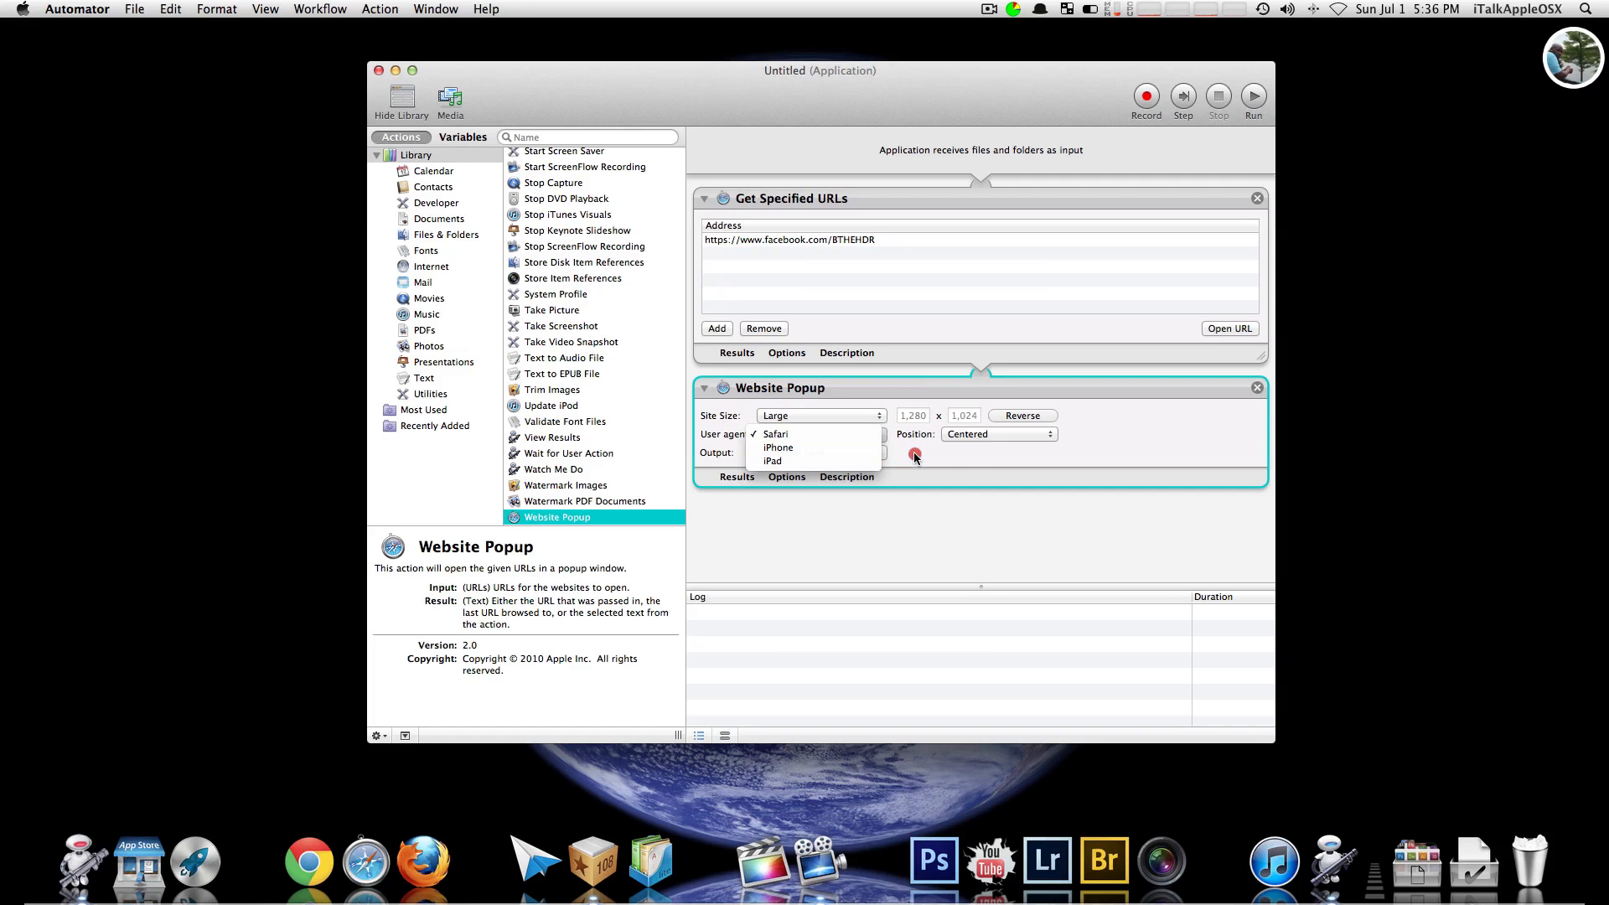
click(914, 456)
click(871, 451)
click(926, 454)
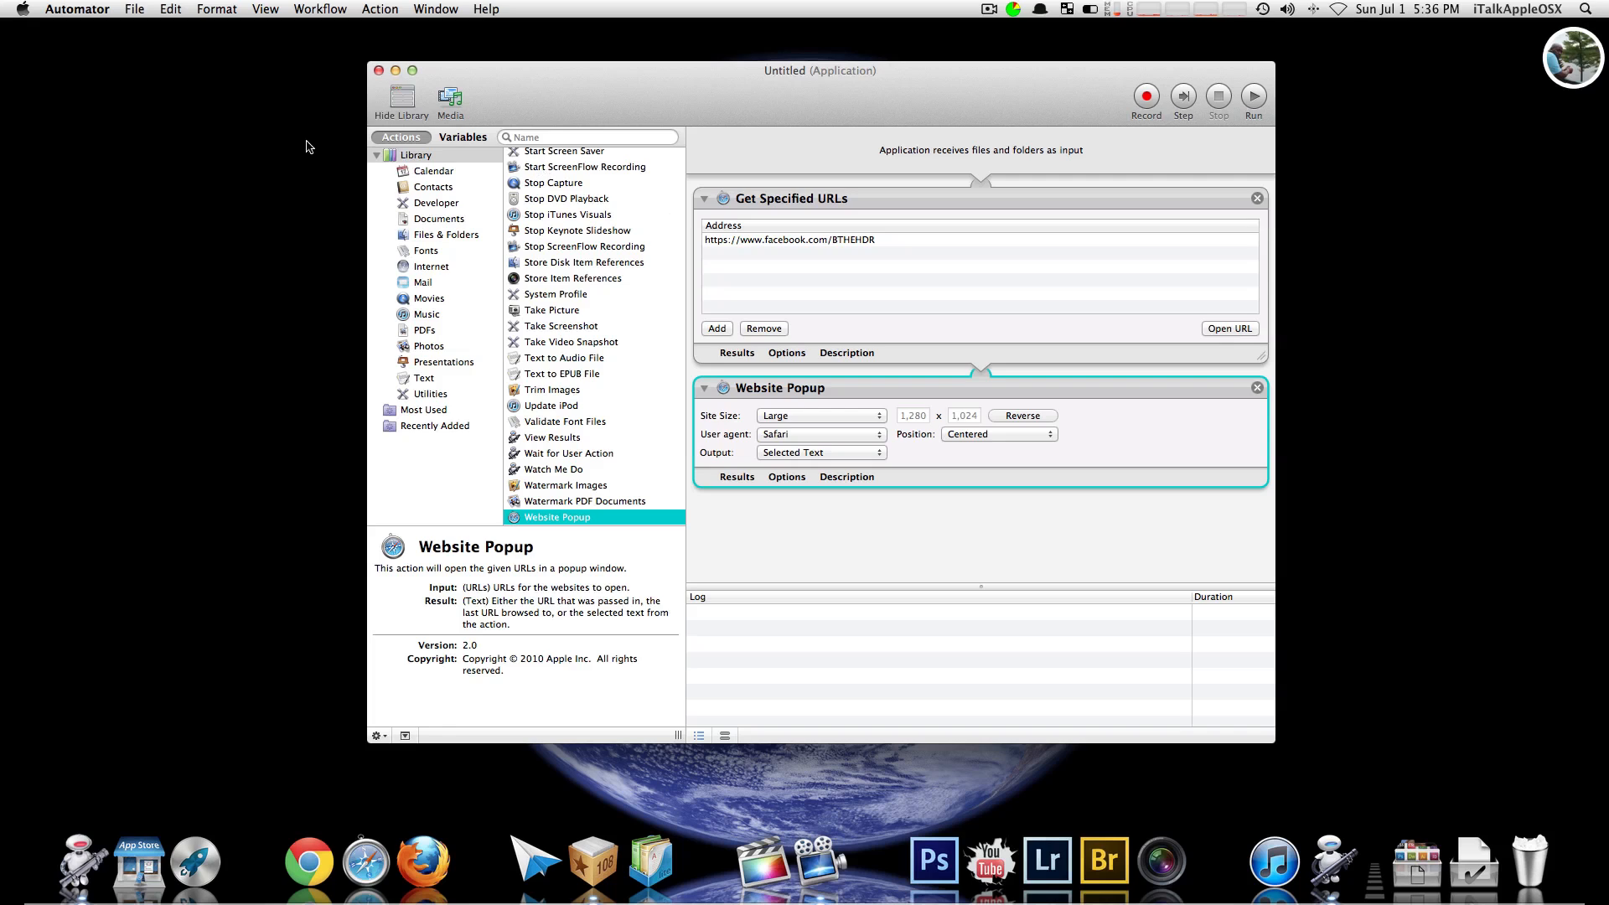
Step: Save the workflow to the Desktop under the name Facebook-HDR with the Application file format
click(135, 10)
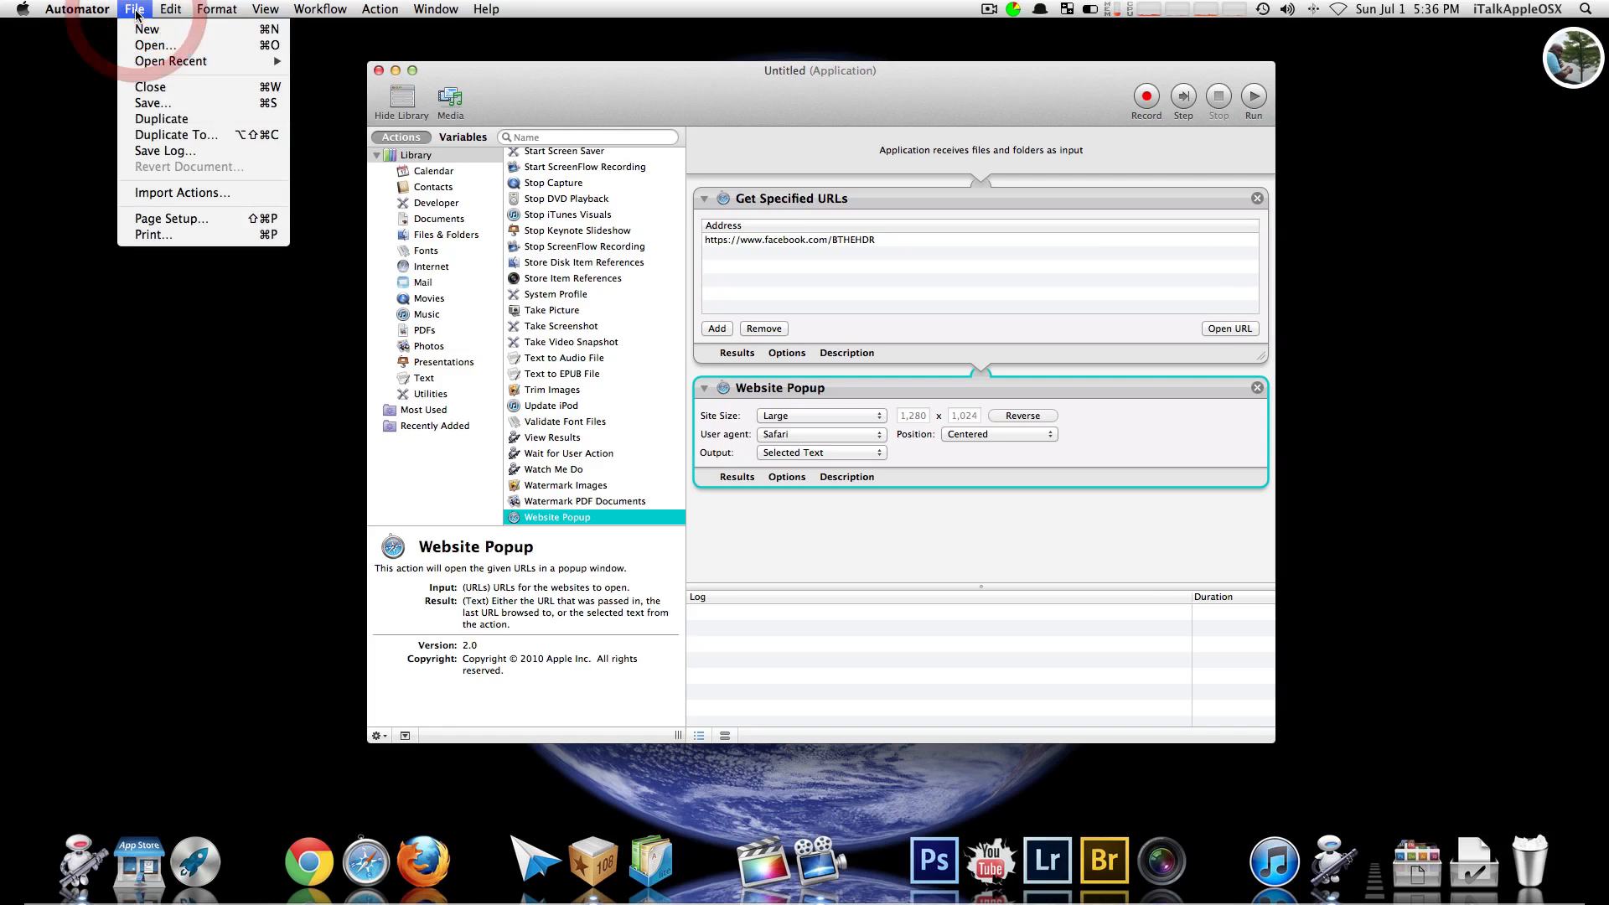
click(166, 103)
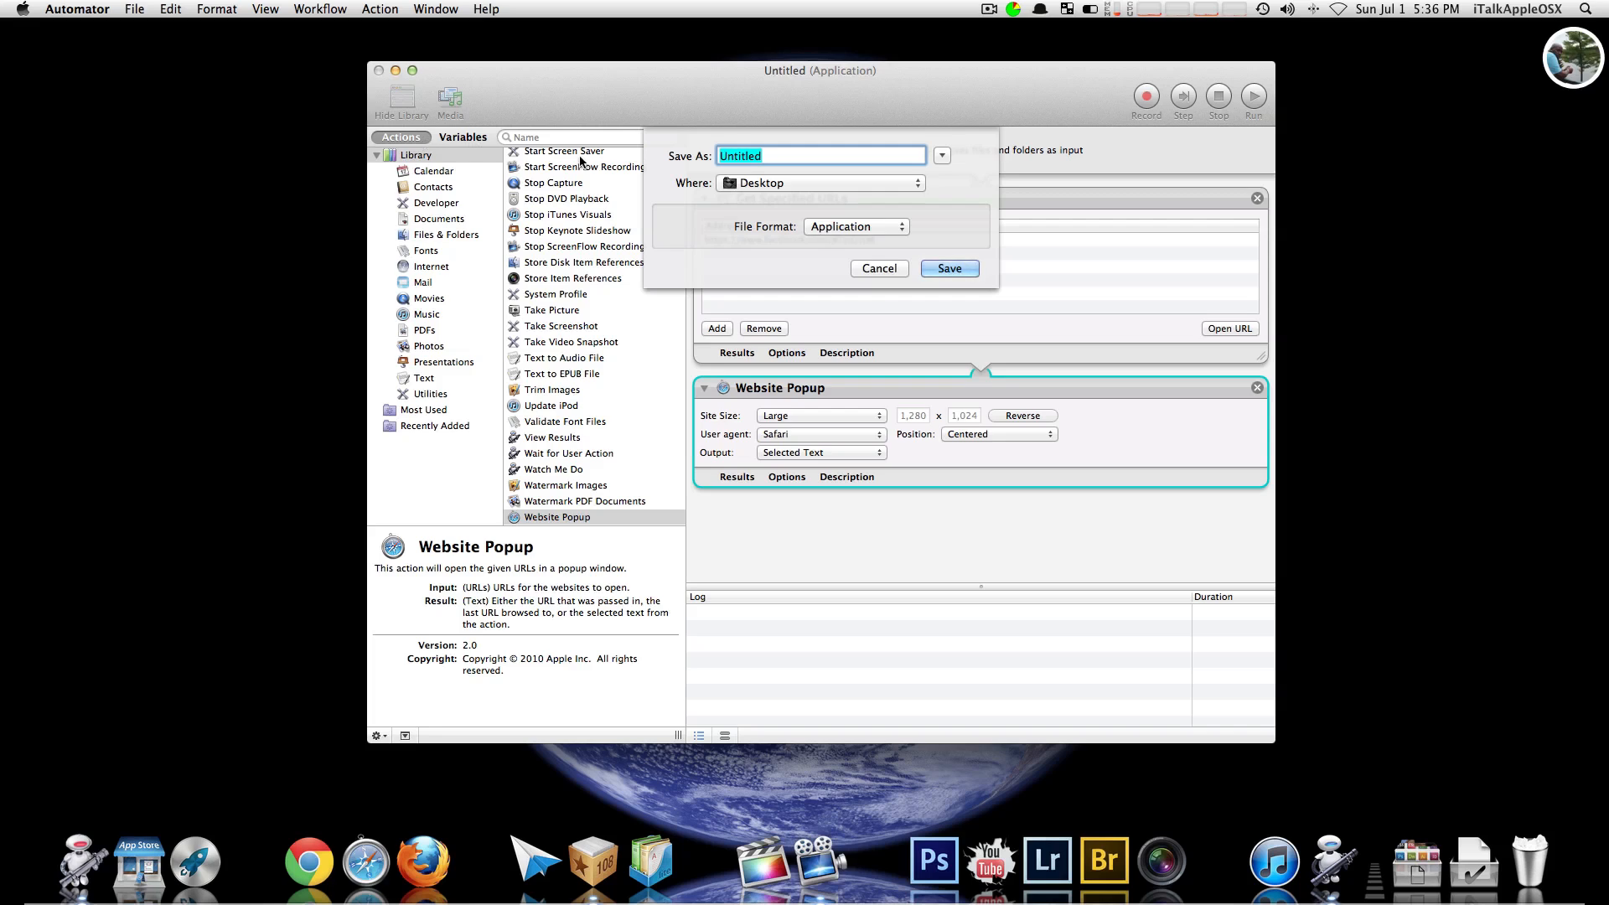
click(796, 157)
key(BackSpace)
key(BackSpace)
key(BackSpace)
key(BackSpace)
key(BackSpace)
key(BackSpace)
key(BackSpace)
key(BackSpace)
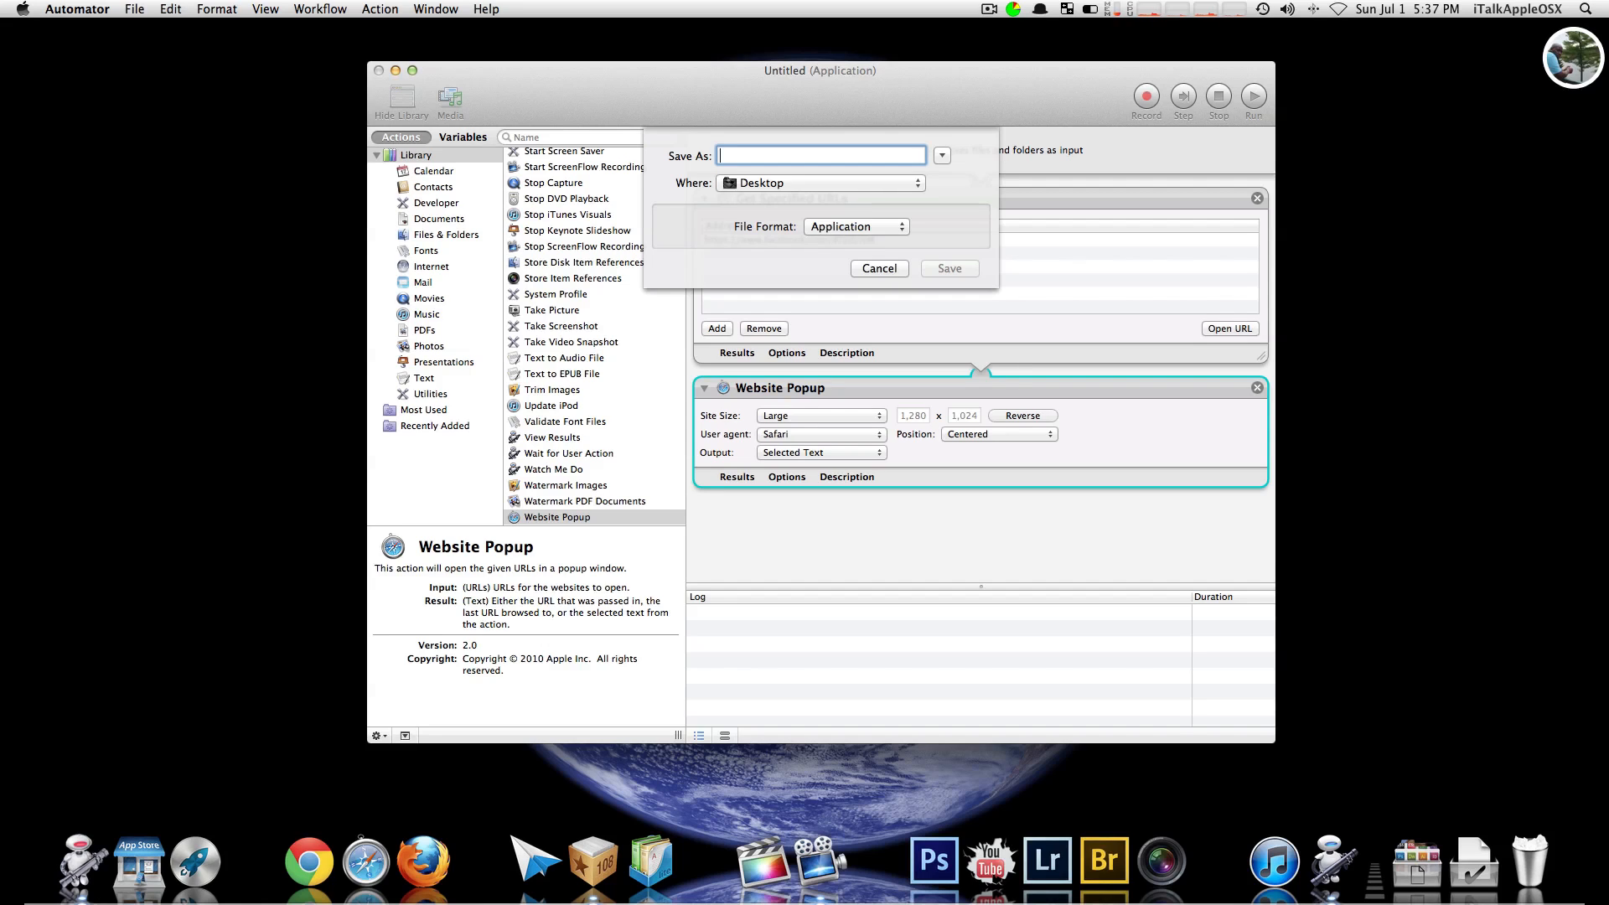
text(Face)
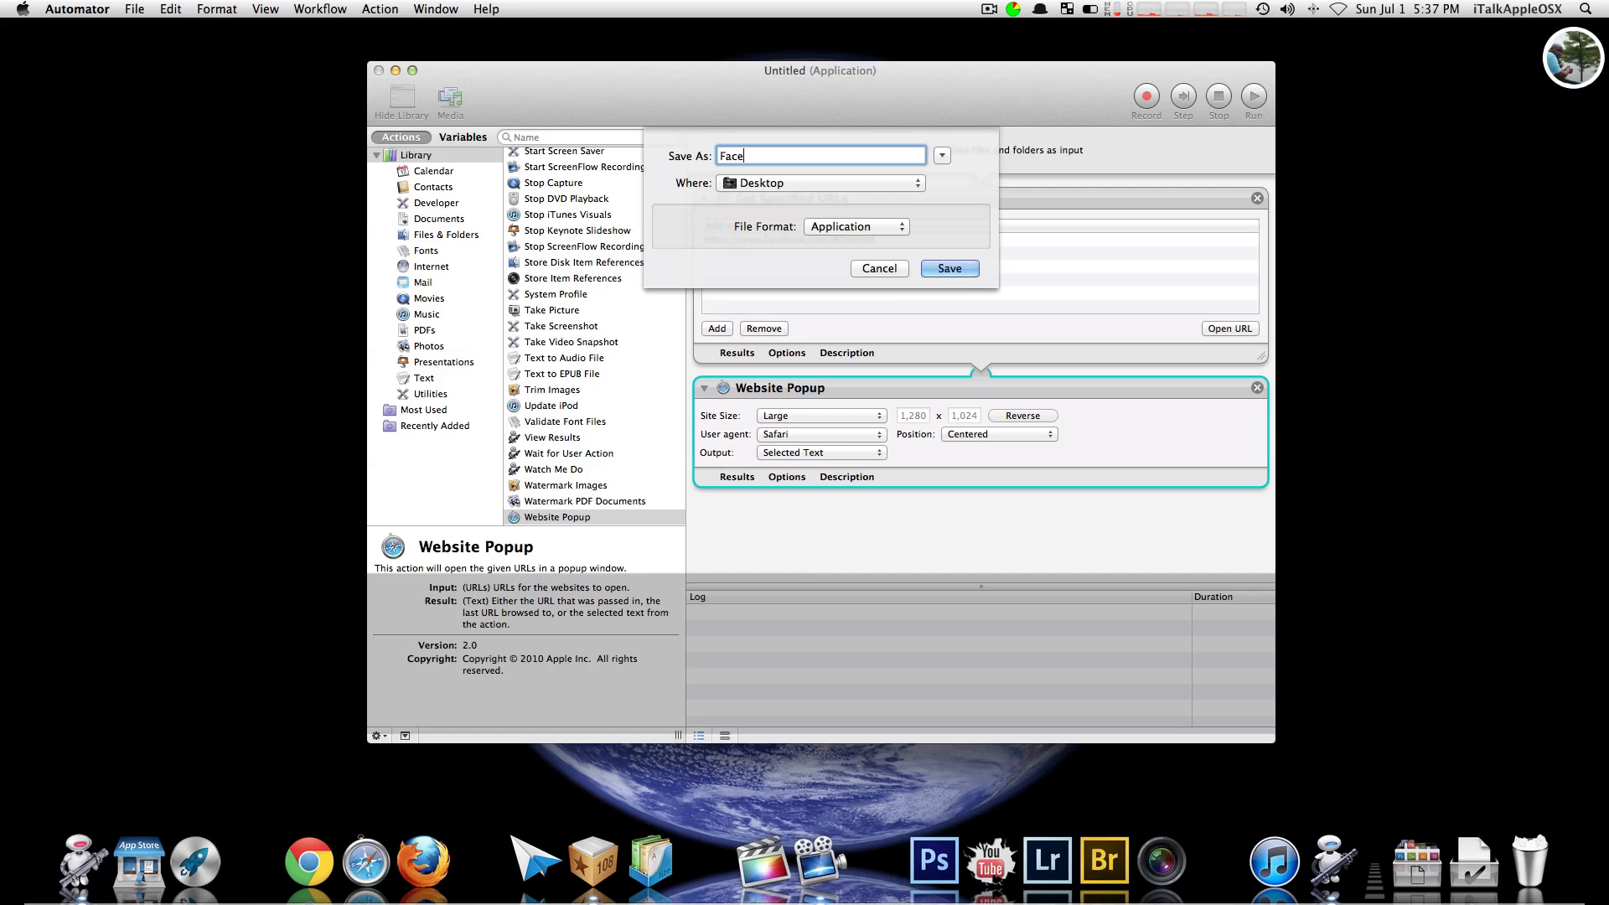
text(book-HDR)
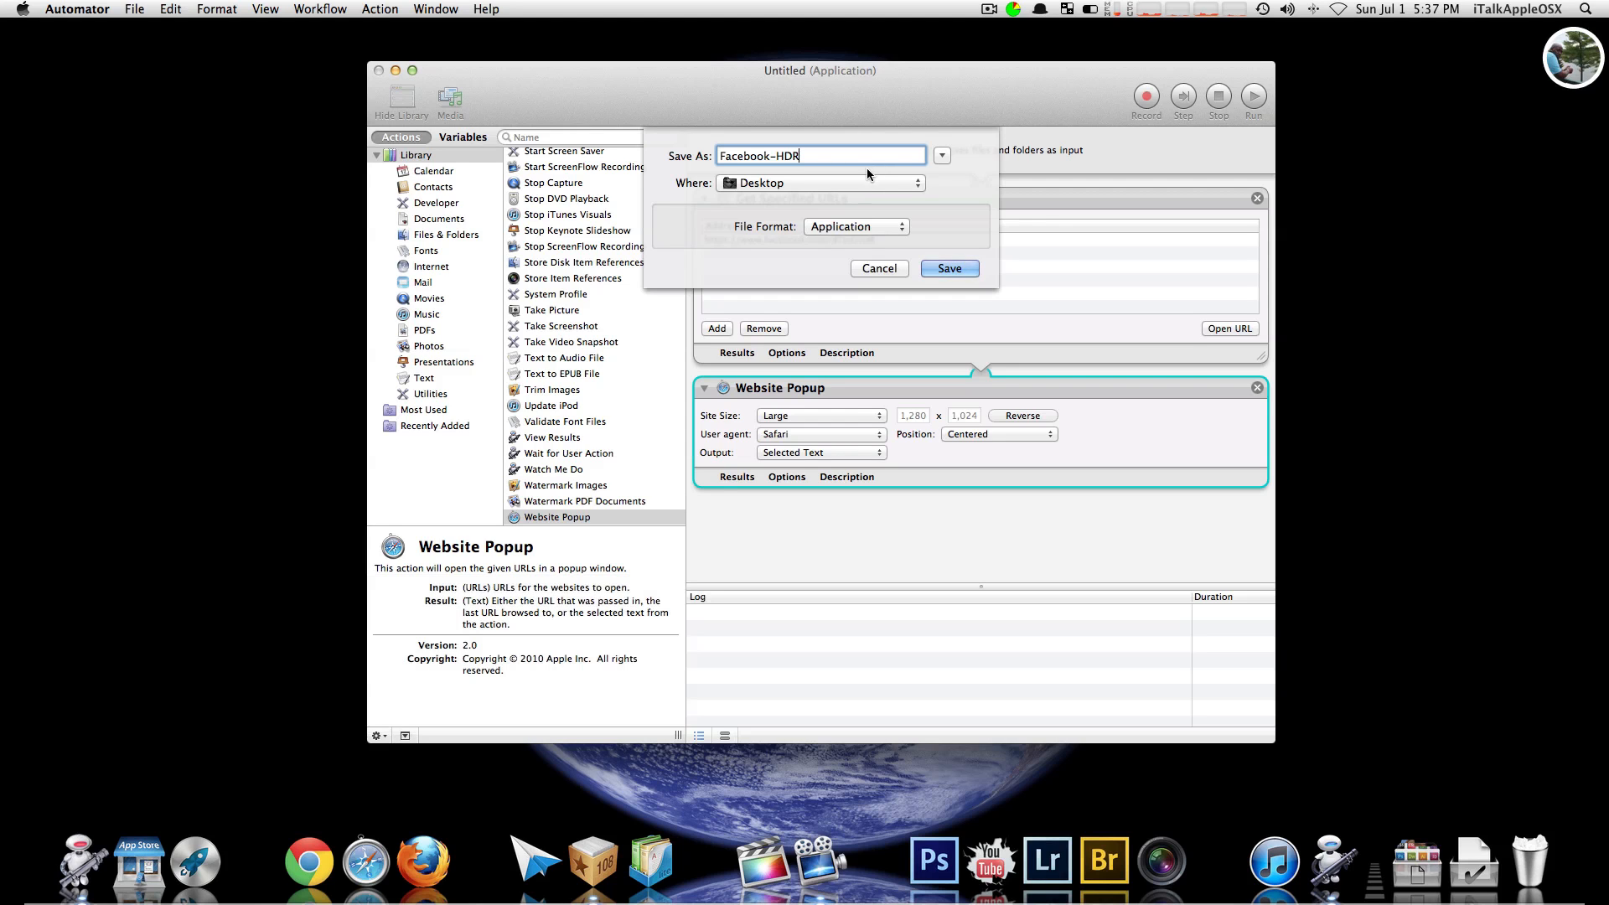
click(891, 183)
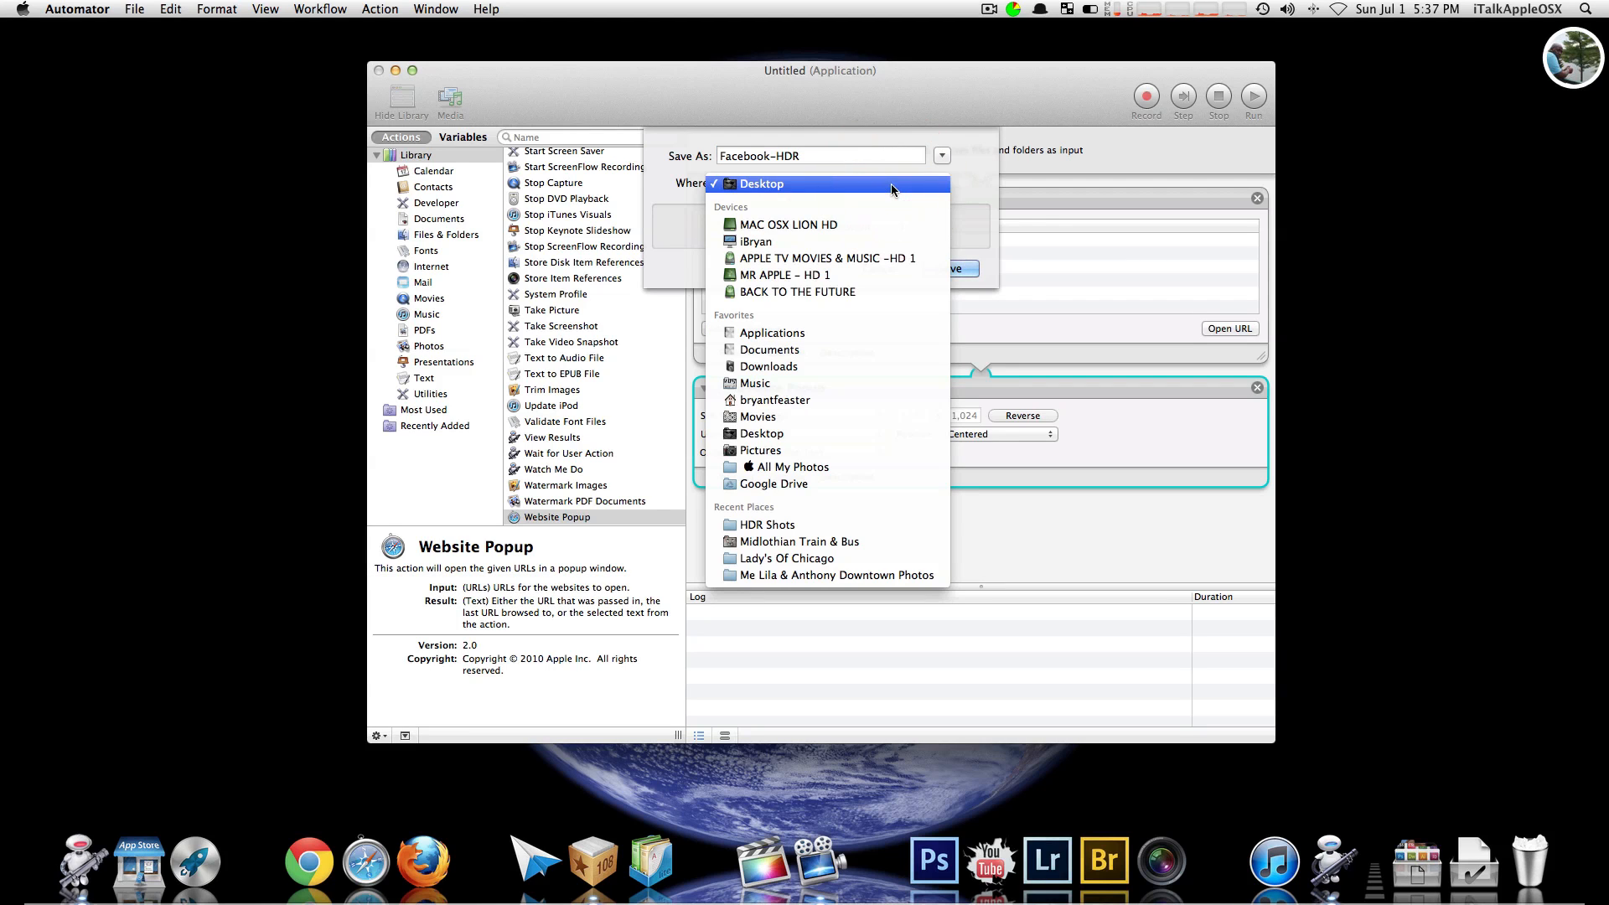
click(957, 177)
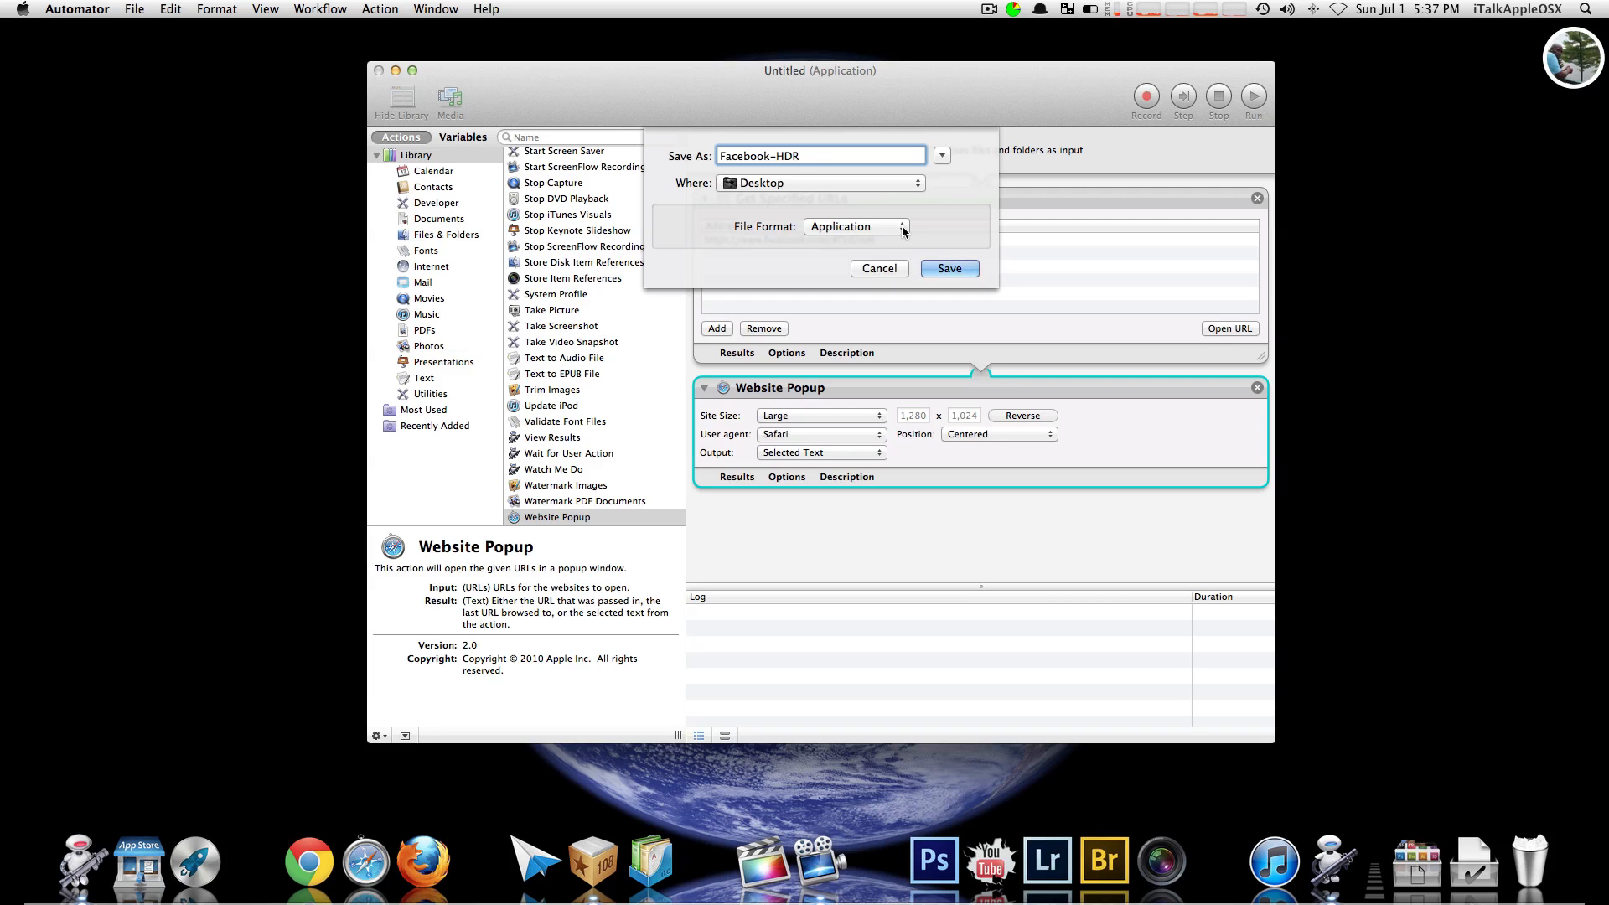
click(949, 268)
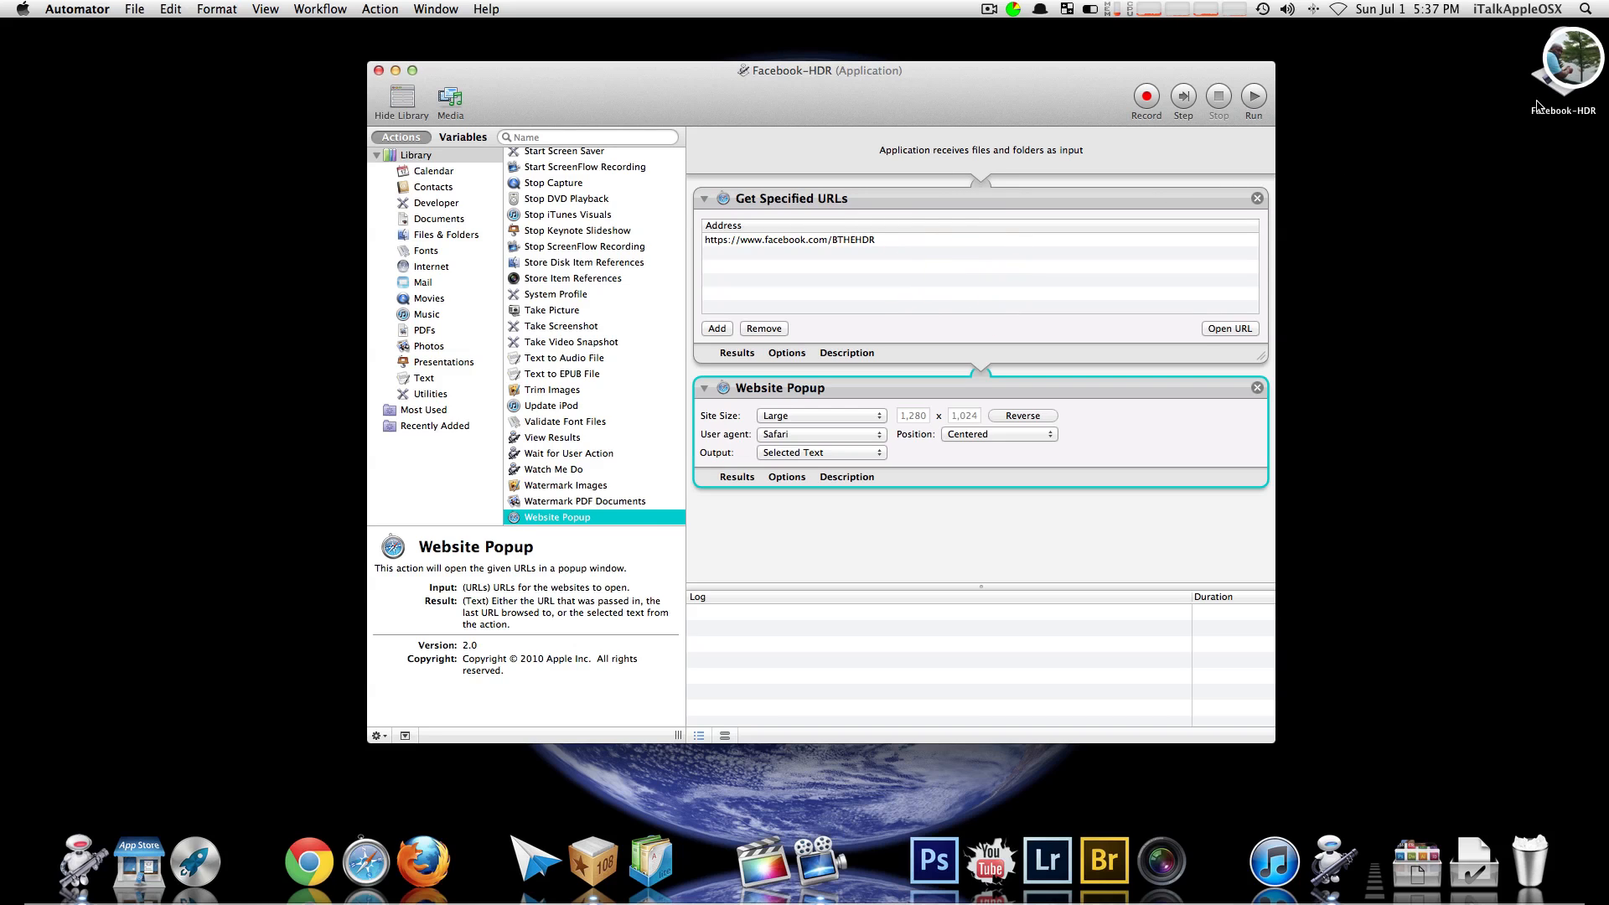
Step: Move the round picture widget off the Facebook-HDR desktop icon and close the workflow window
drag(1563, 80, 1405, 56)
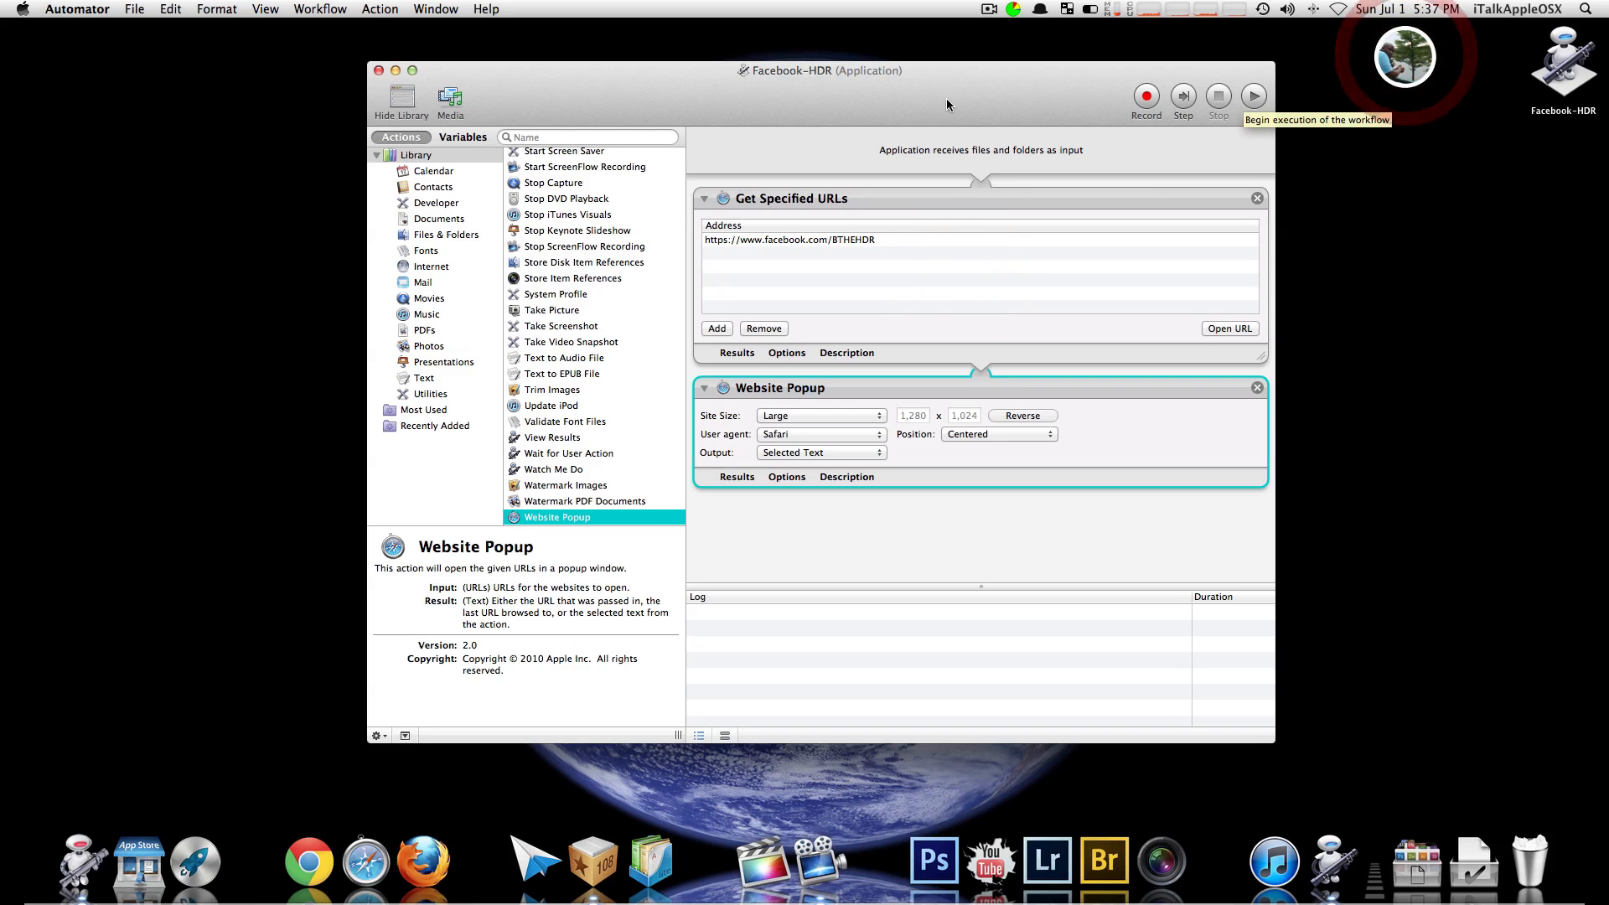
click(857, 106)
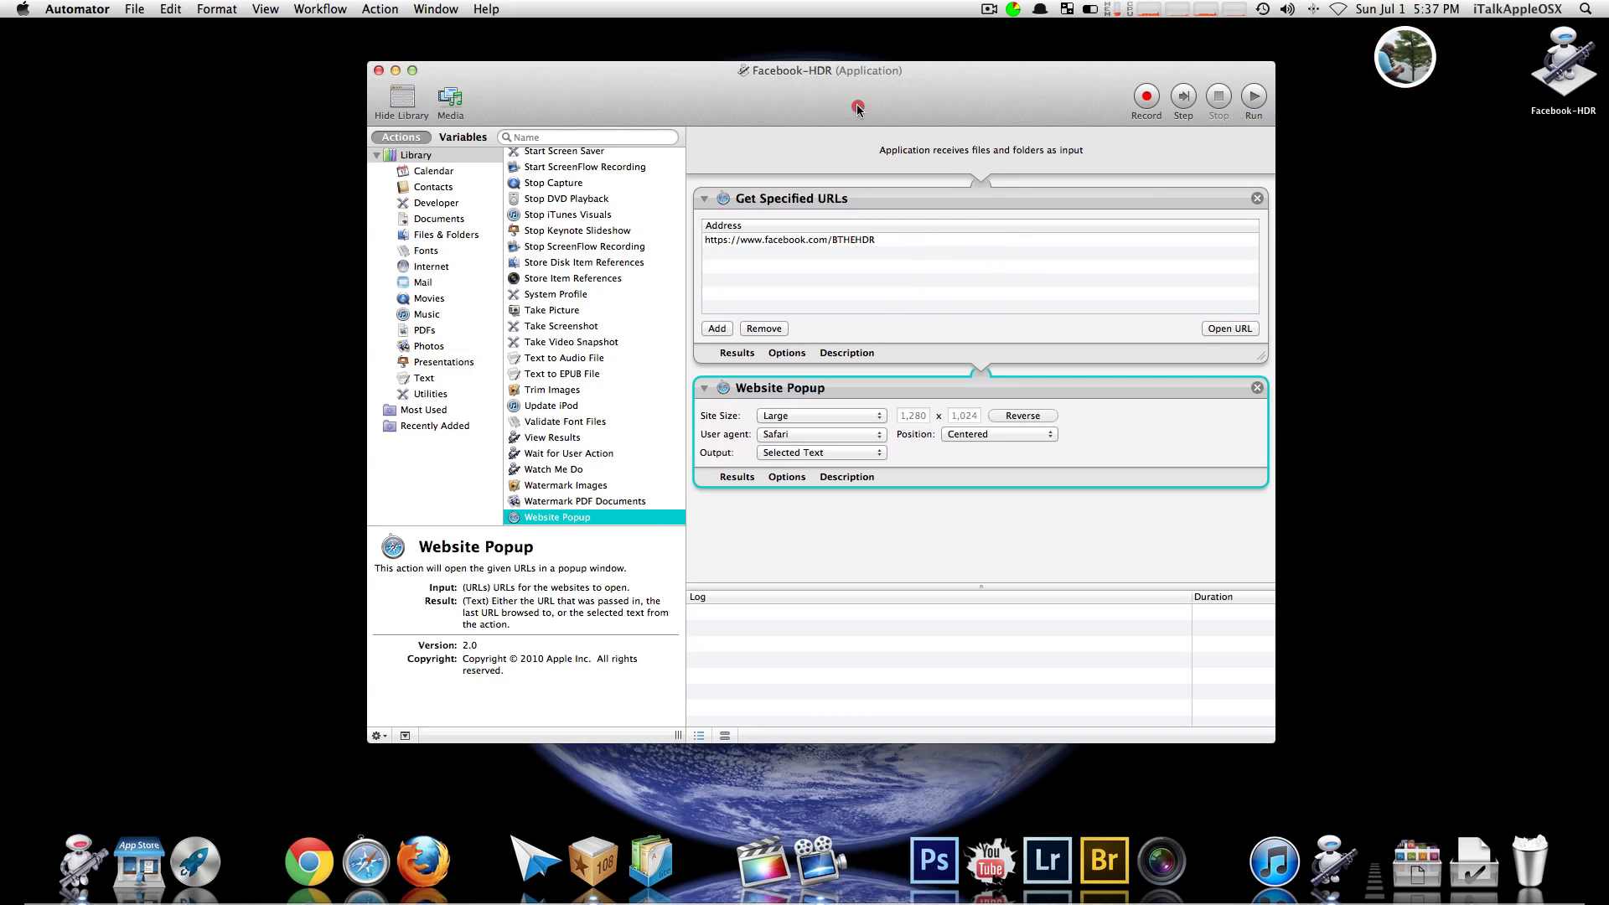
click(377, 72)
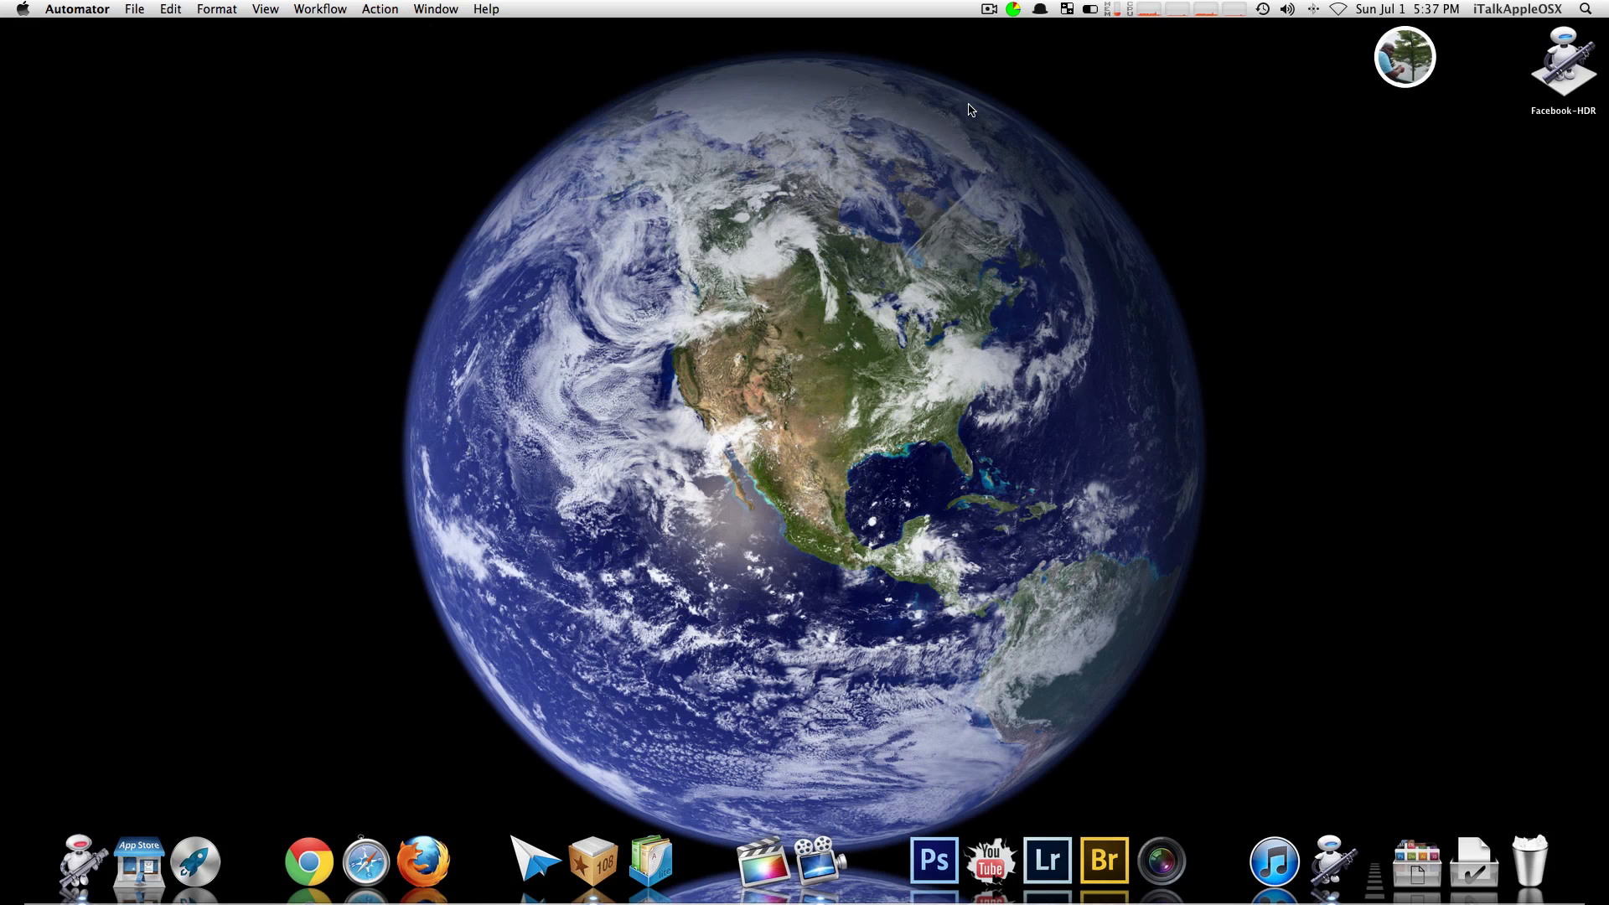
Step: Move the Facebook-HDR application further into the desktop and run it to check the Facebook page popup
drag(1556, 76, 982, 272)
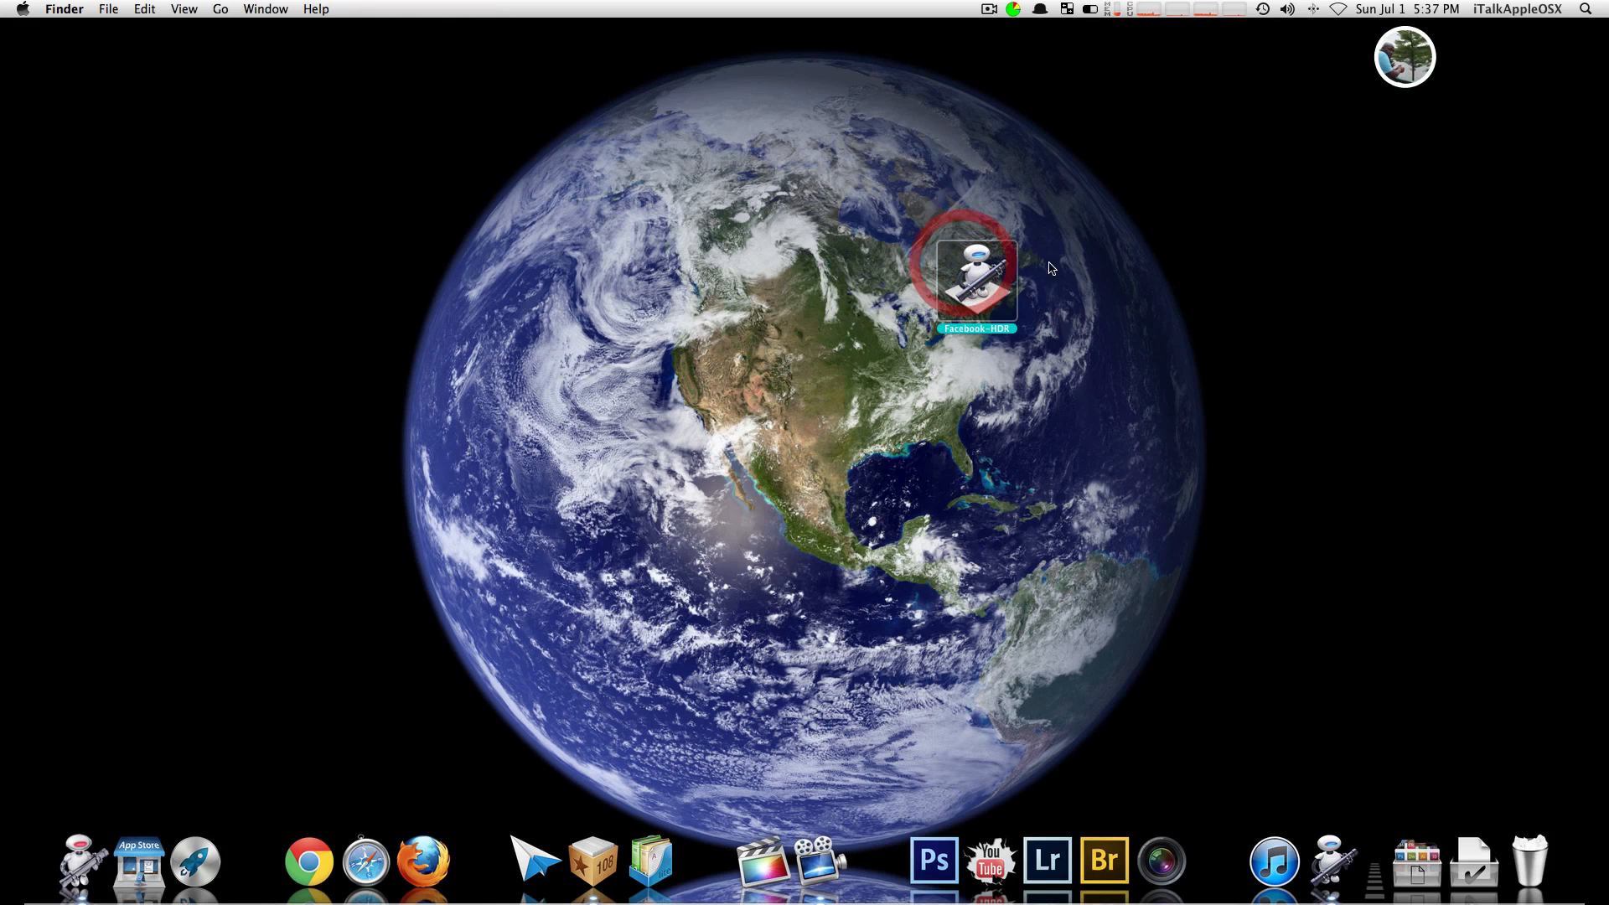
double_click(982, 272)
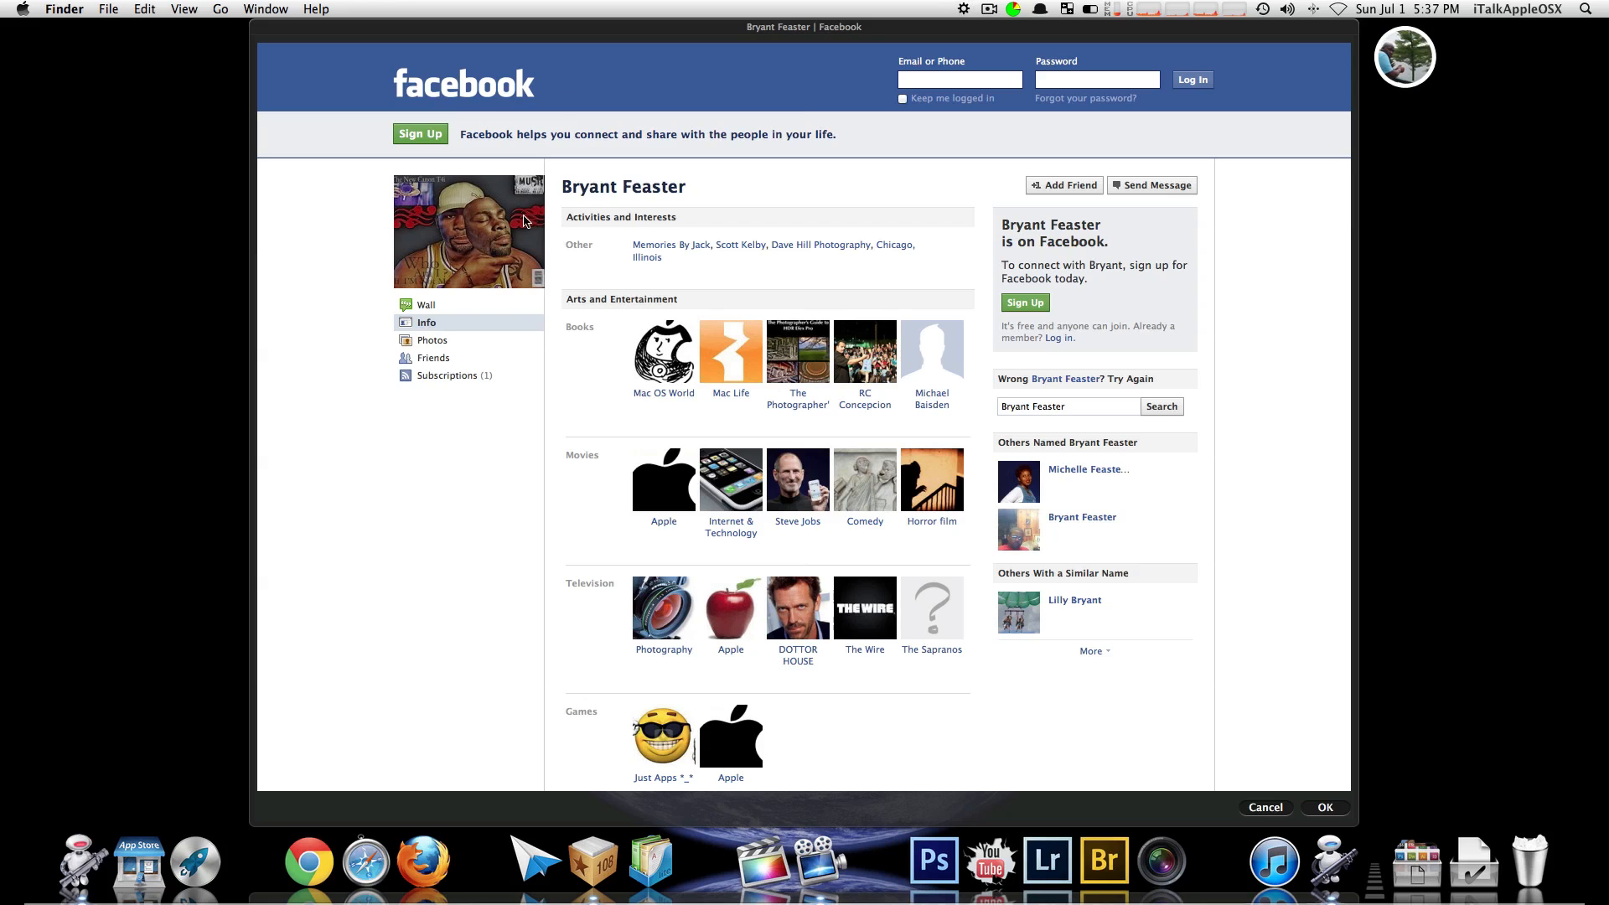
scroll(511, 176, down, 5)
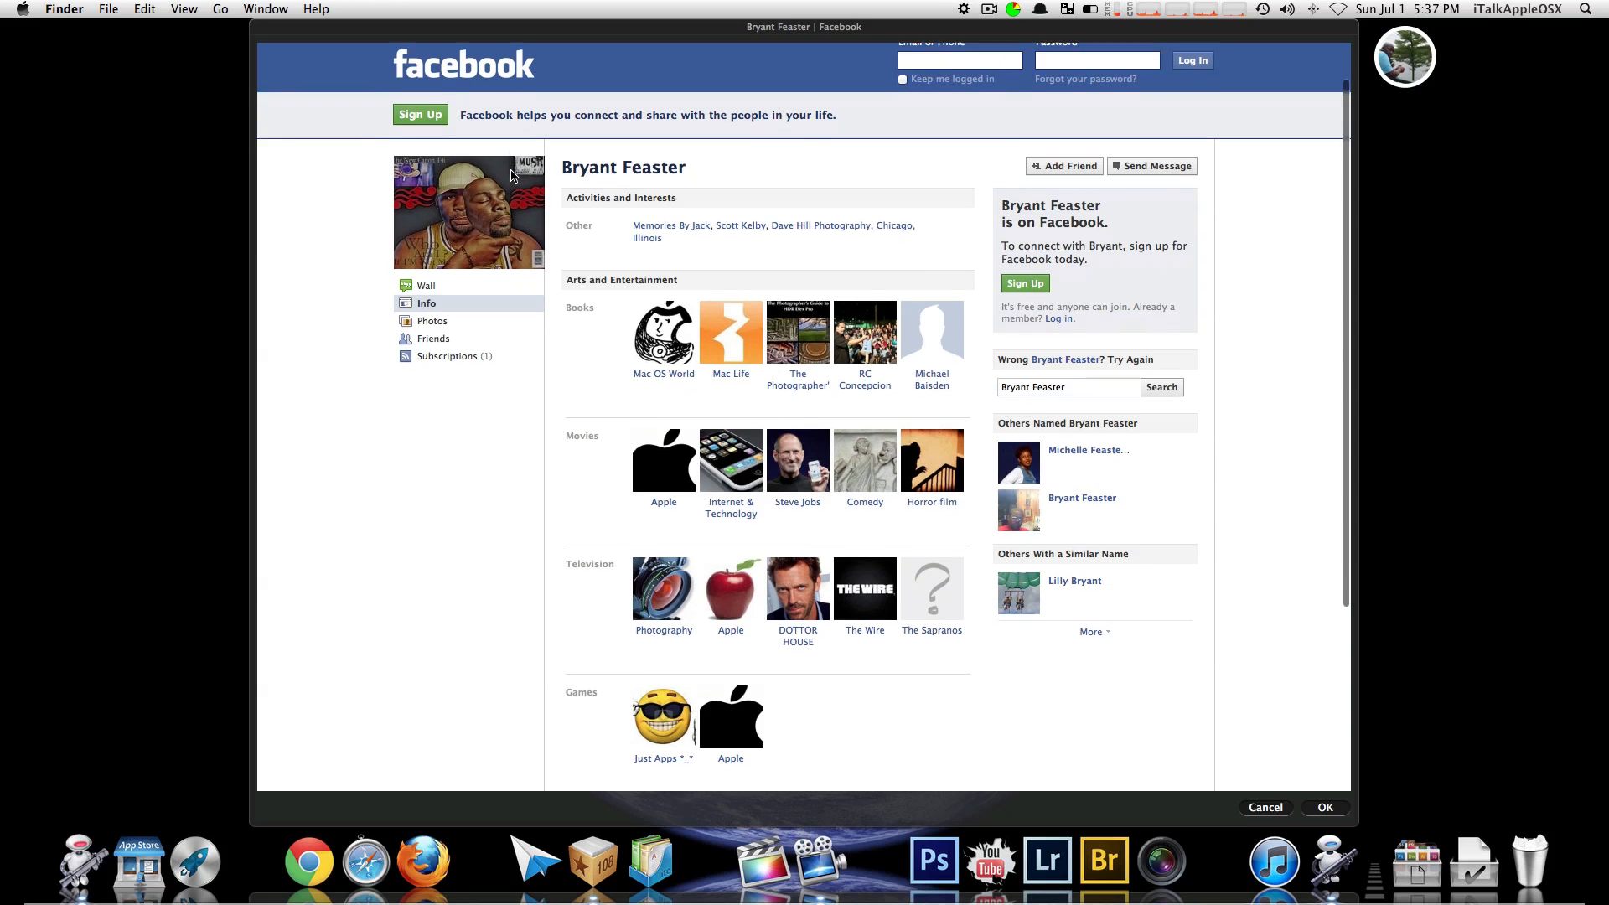
Step: Return to the beginning of the Facebook page and dismiss the website popup
scroll(511, 176, up, 5)
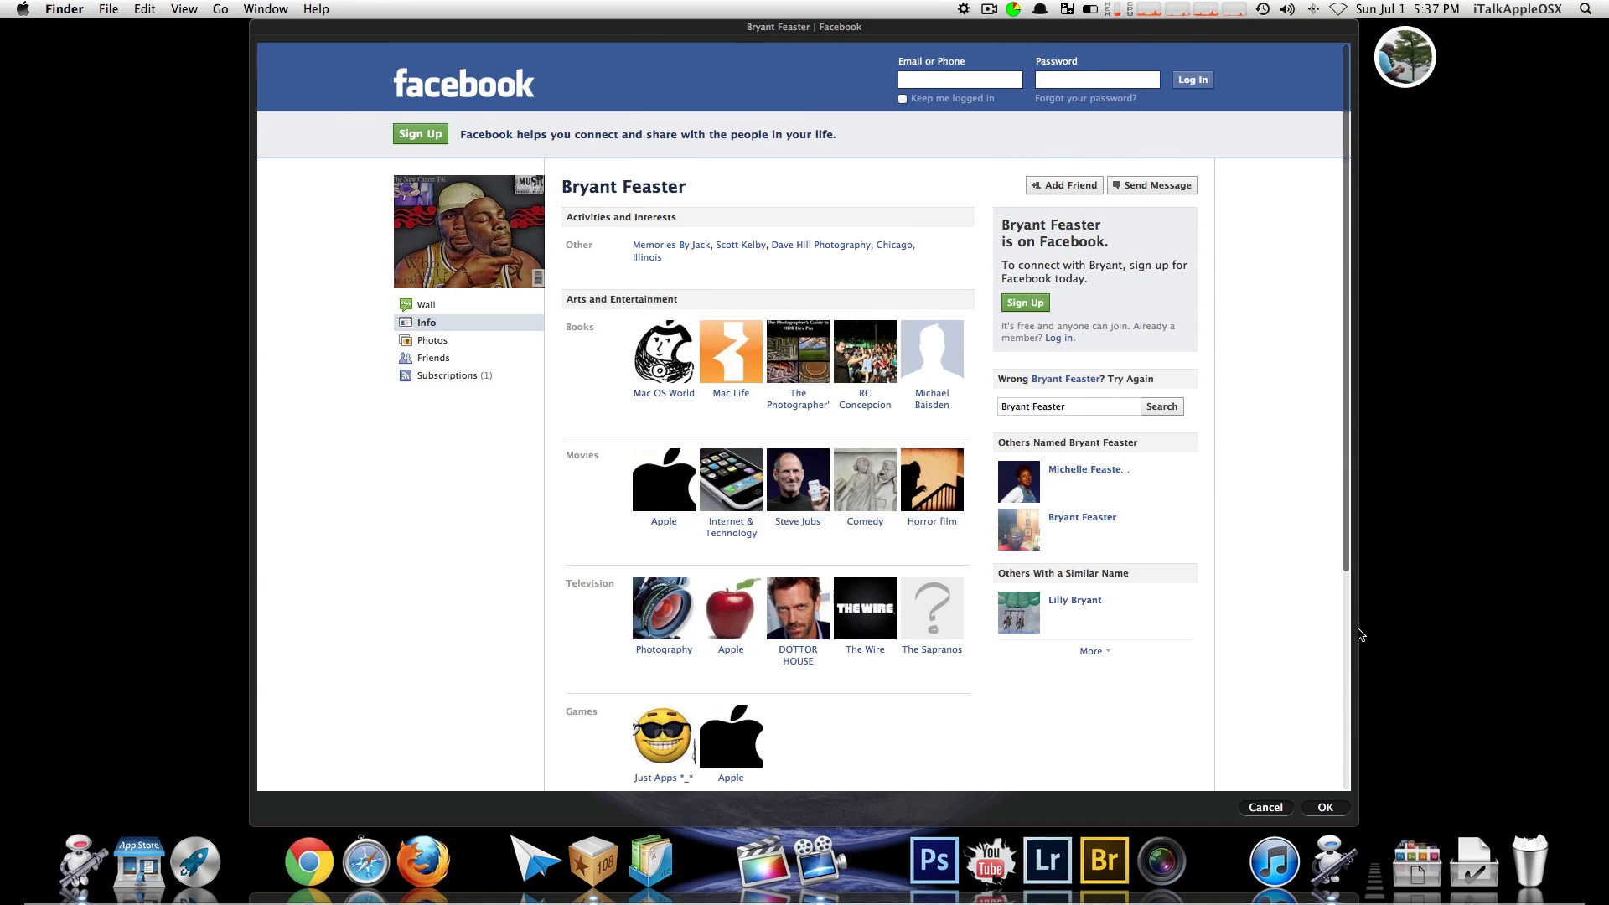
click(1265, 806)
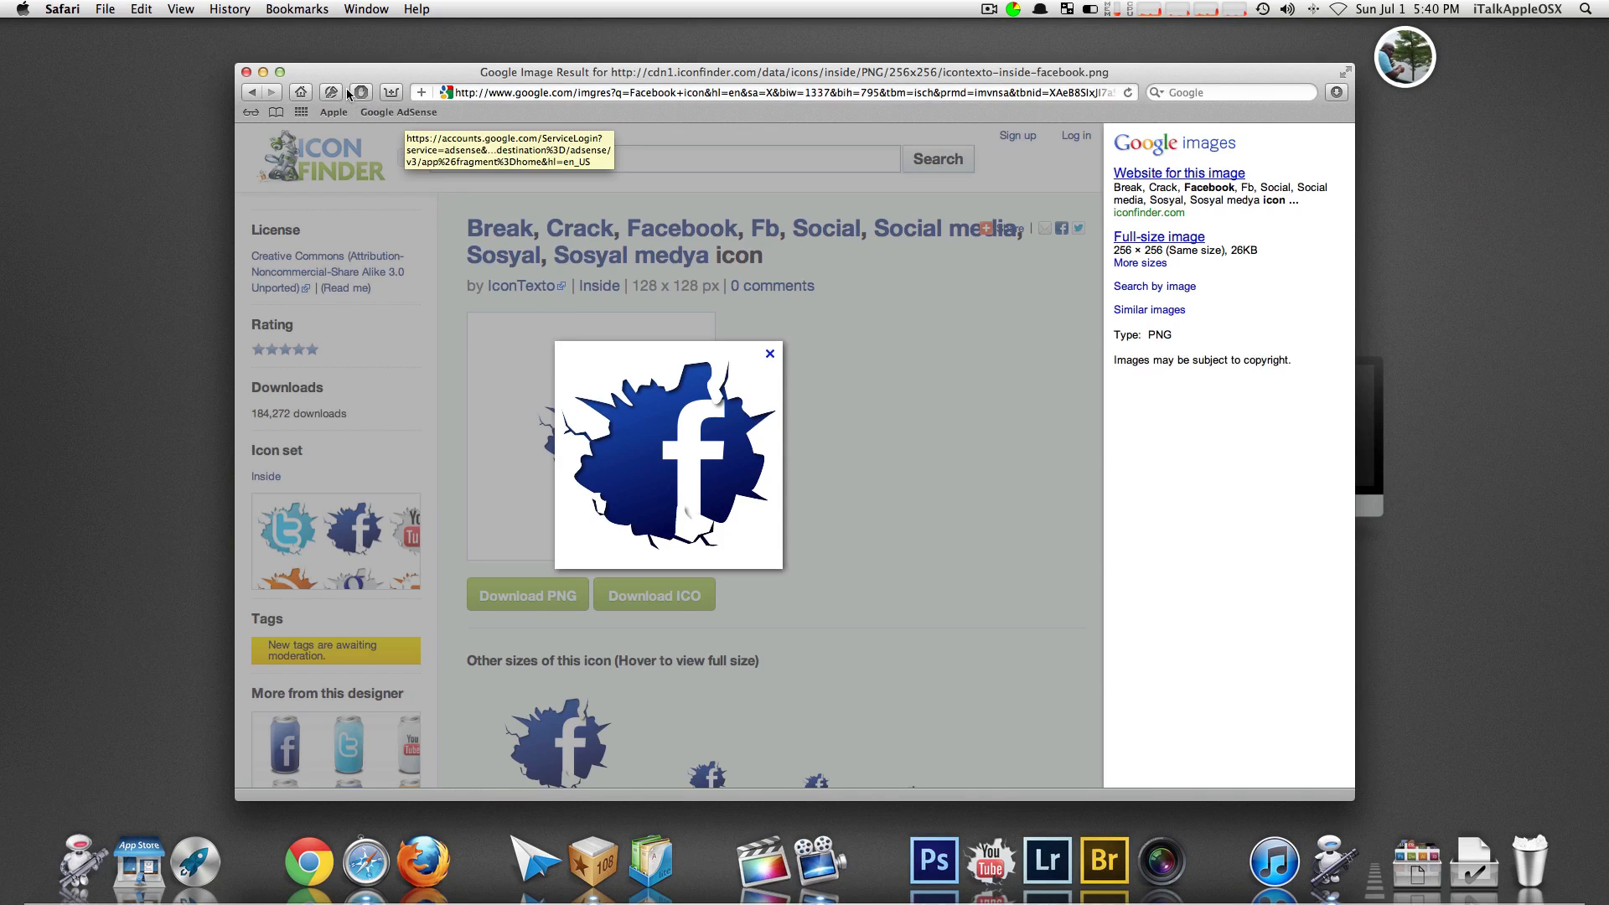
Step: Save the enlarged Facebook icon image from the Google image result in Safari to the Downloads folder and quit Safari
drag(351, 77, 348, 43)
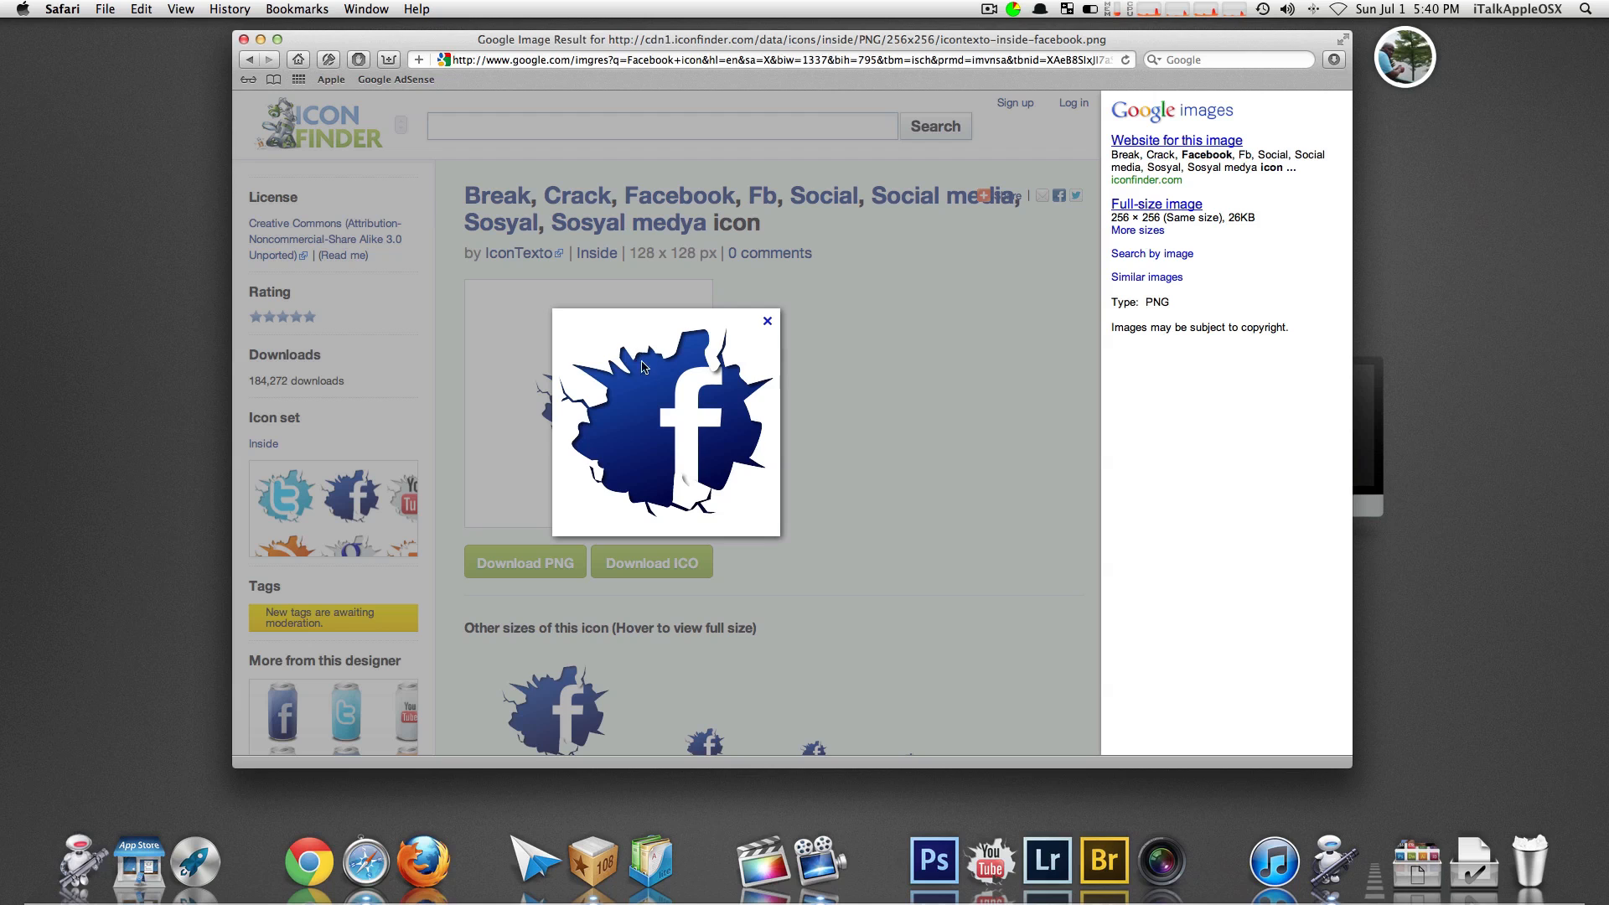
drag(643, 369, 1444, 188)
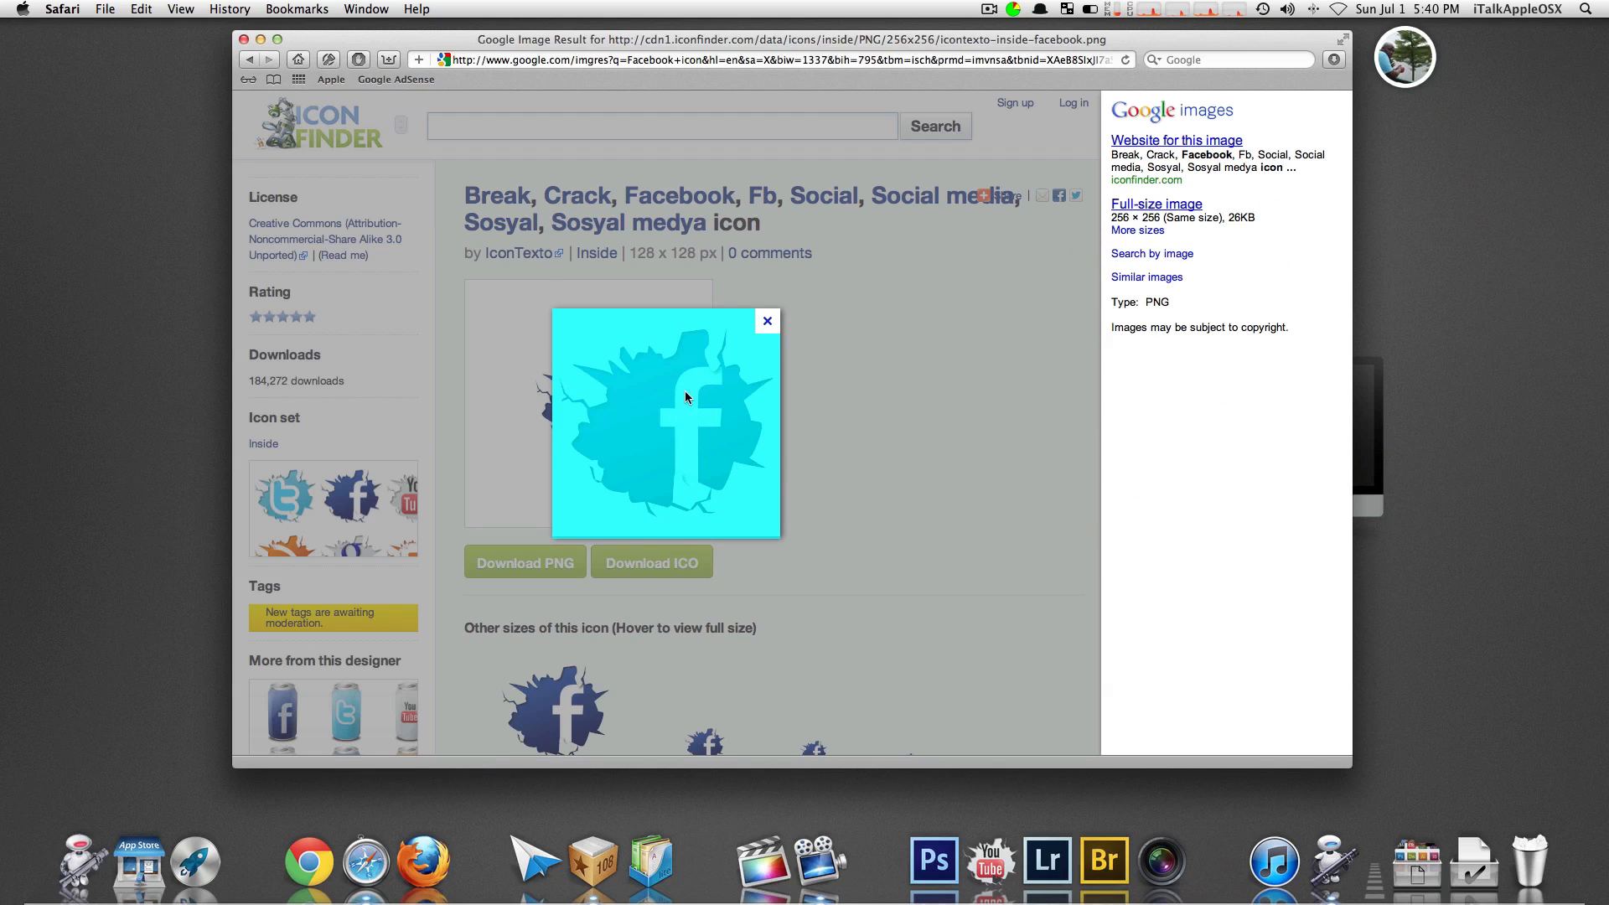
drag(685, 391, 1468, 279)
right_click(671, 396)
click(767, 449)
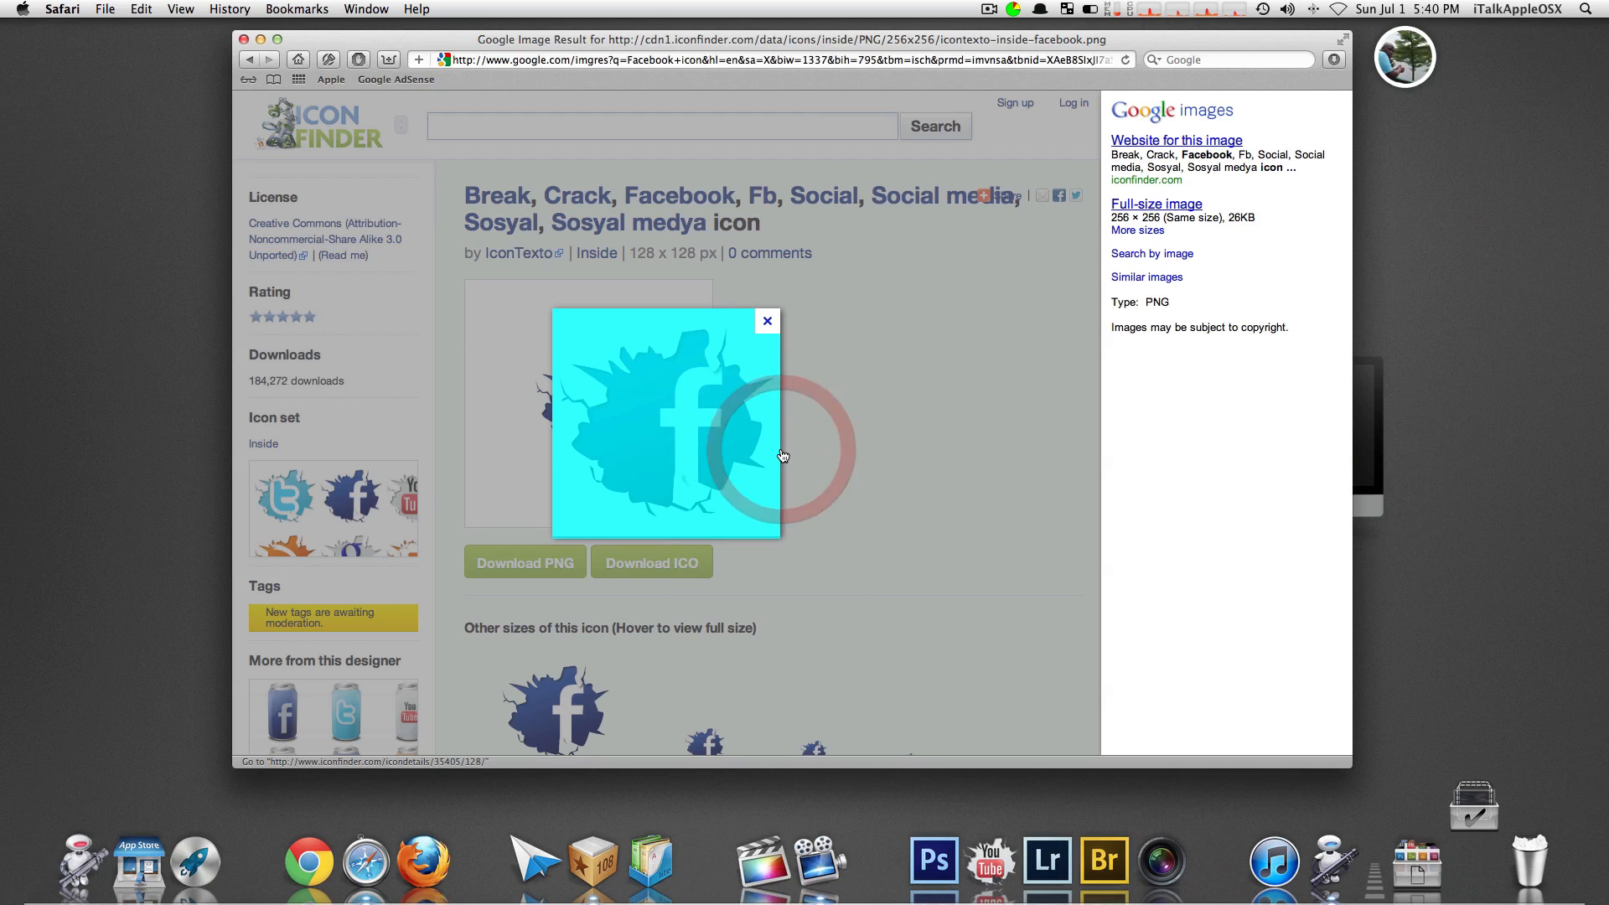
click(340, 37)
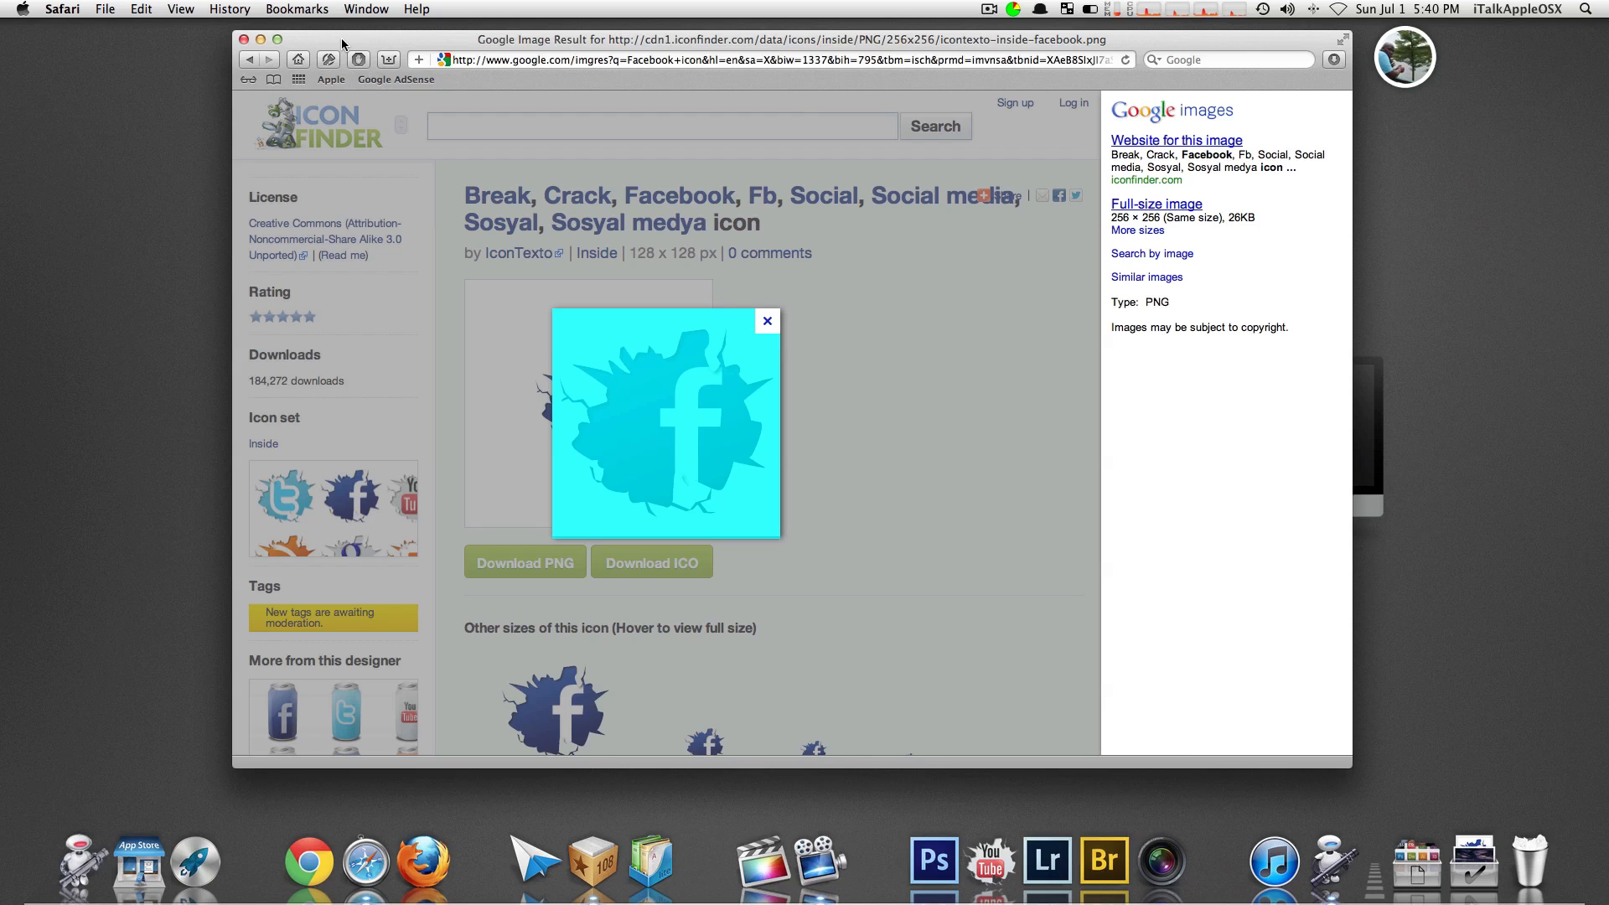
key(super+q)
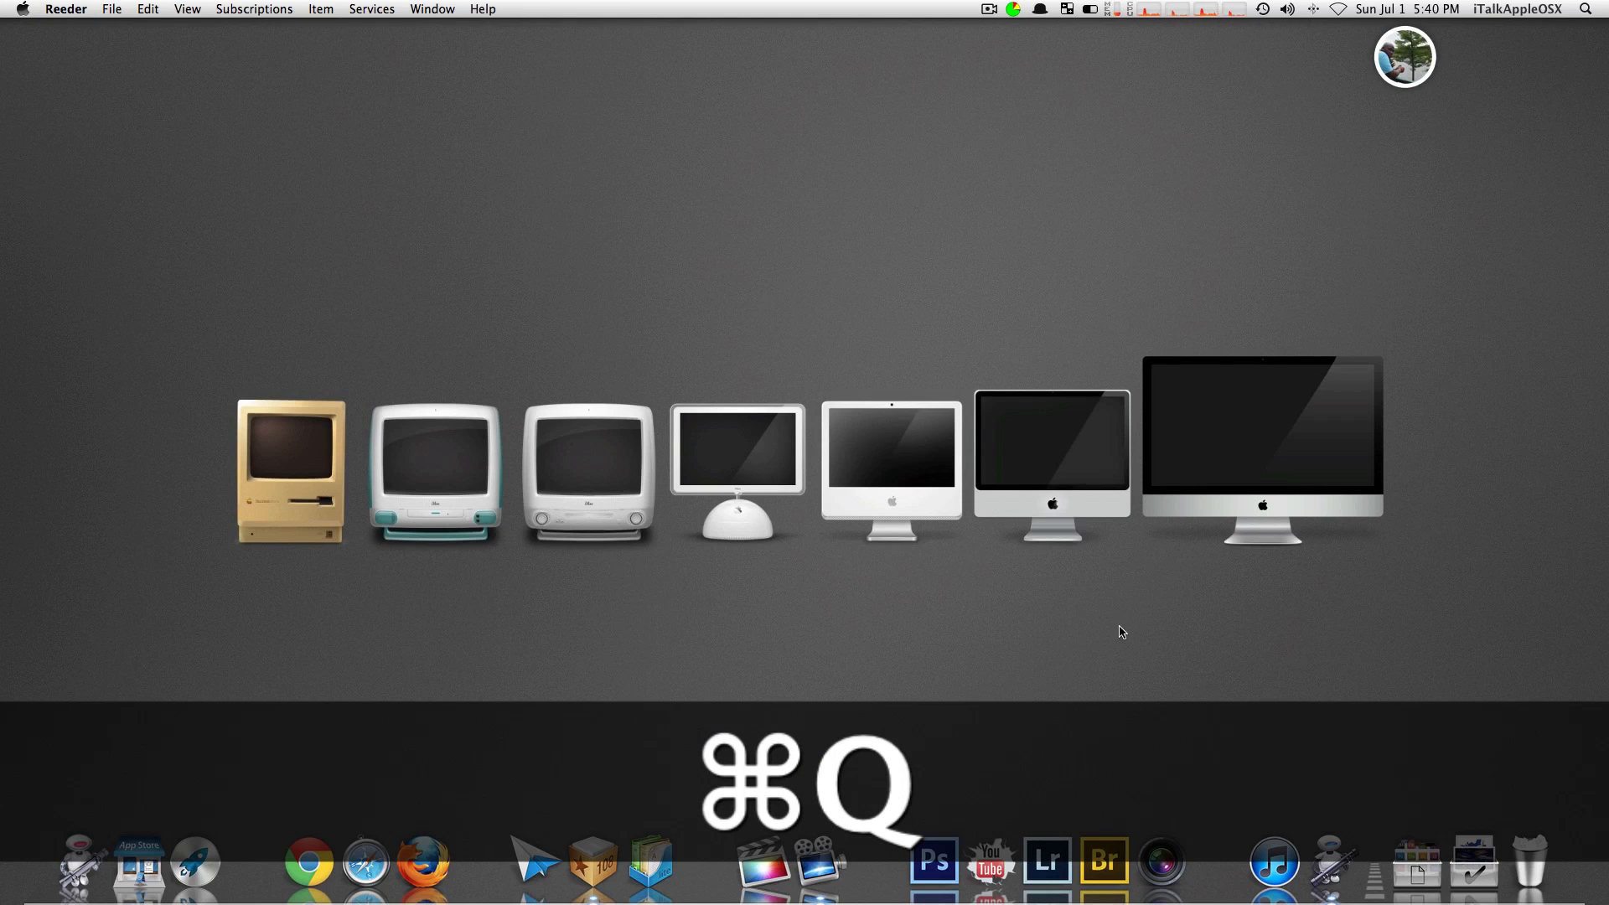
Step: Move icontexto-inside-facebook.png from the Downloads folder to the desktop and place it lower, clear of the Facebook-HDR icon
click(1474, 863)
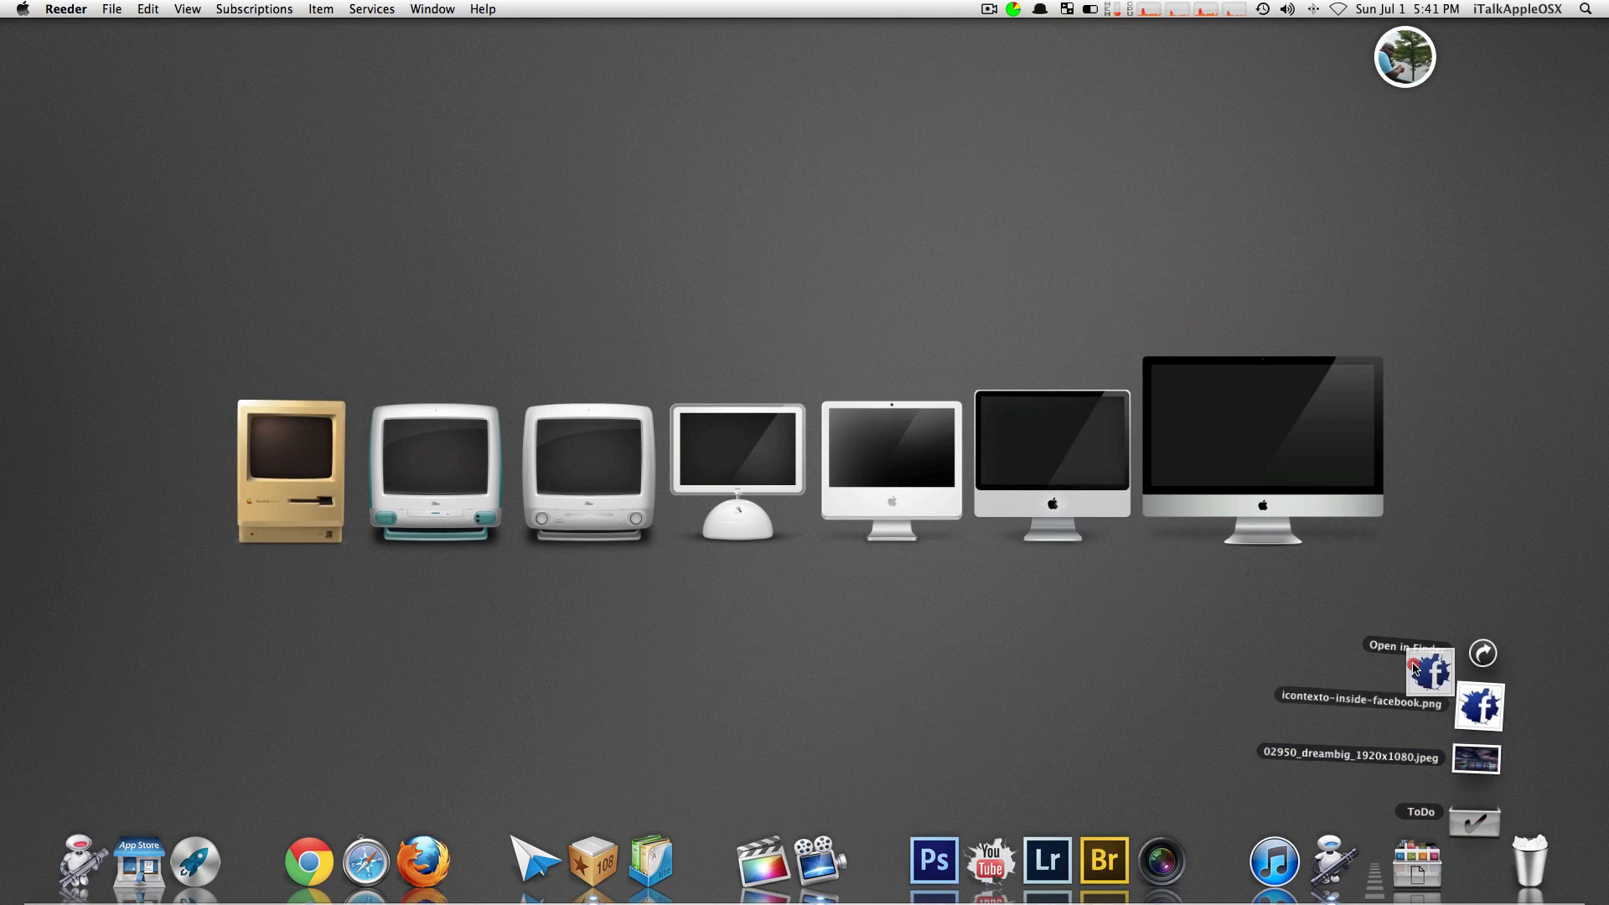
click(1413, 666)
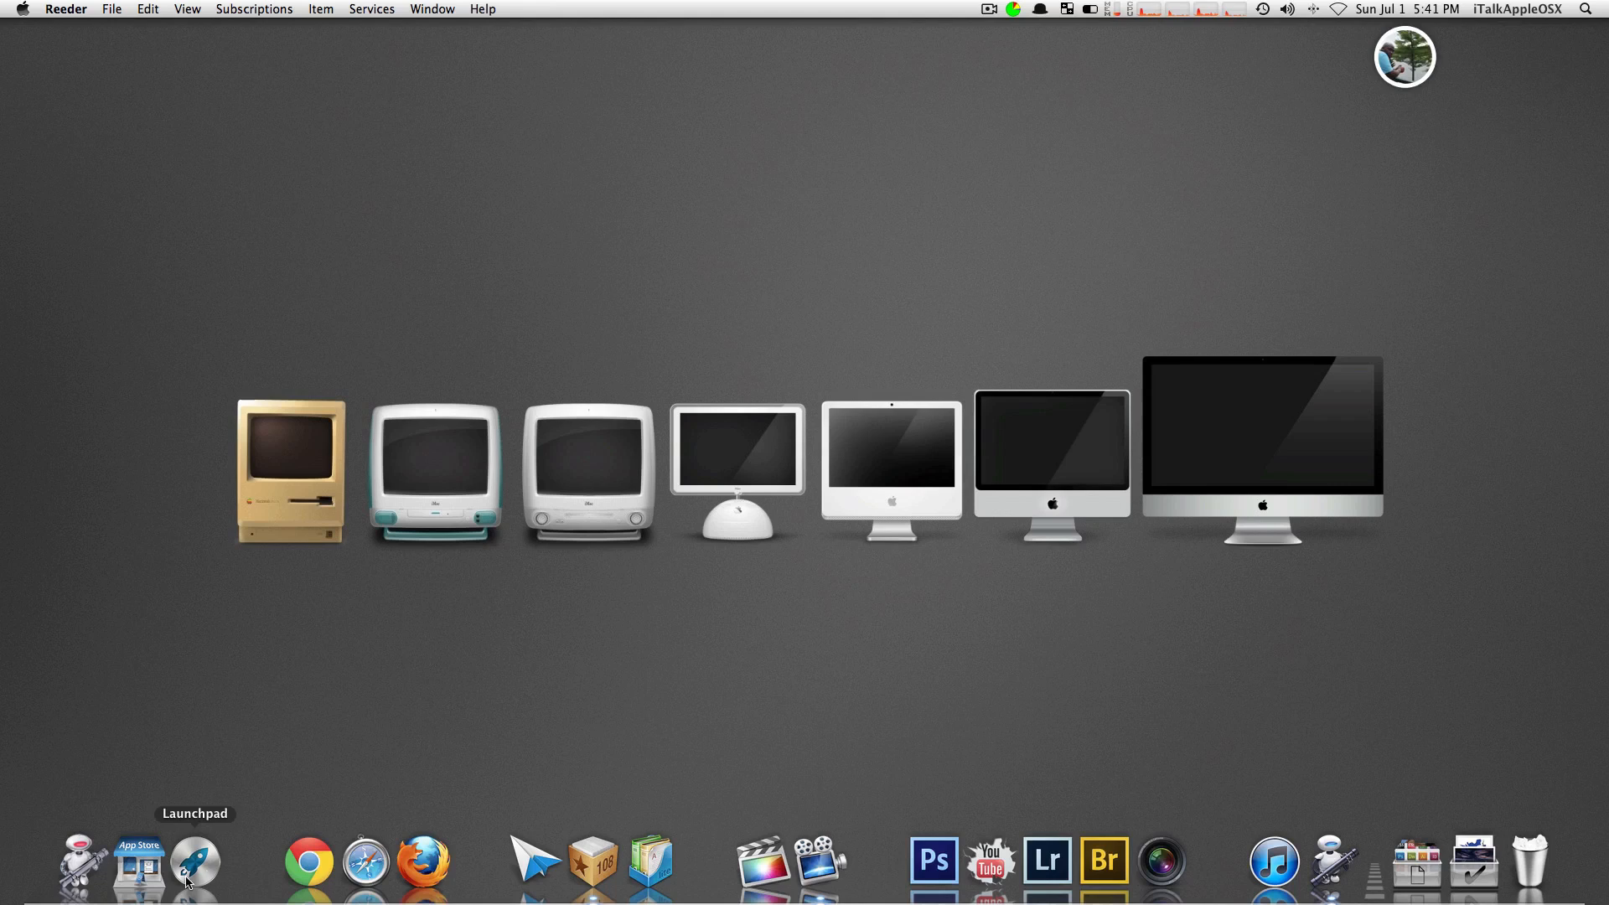
click(1341, 248)
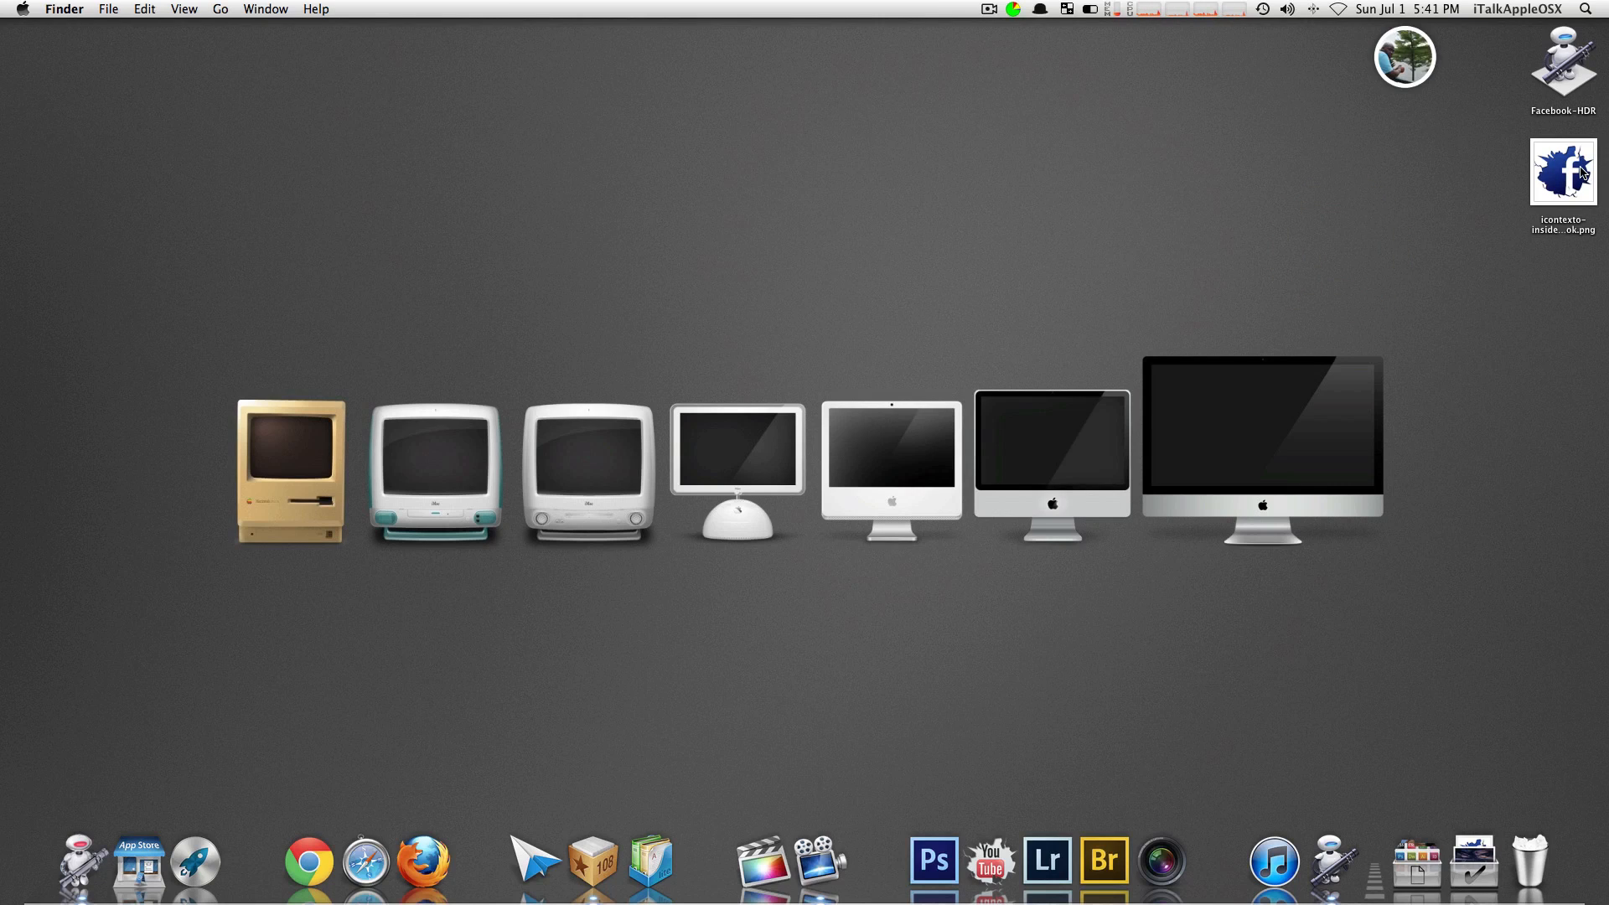
drag(1575, 168, 1573, 250)
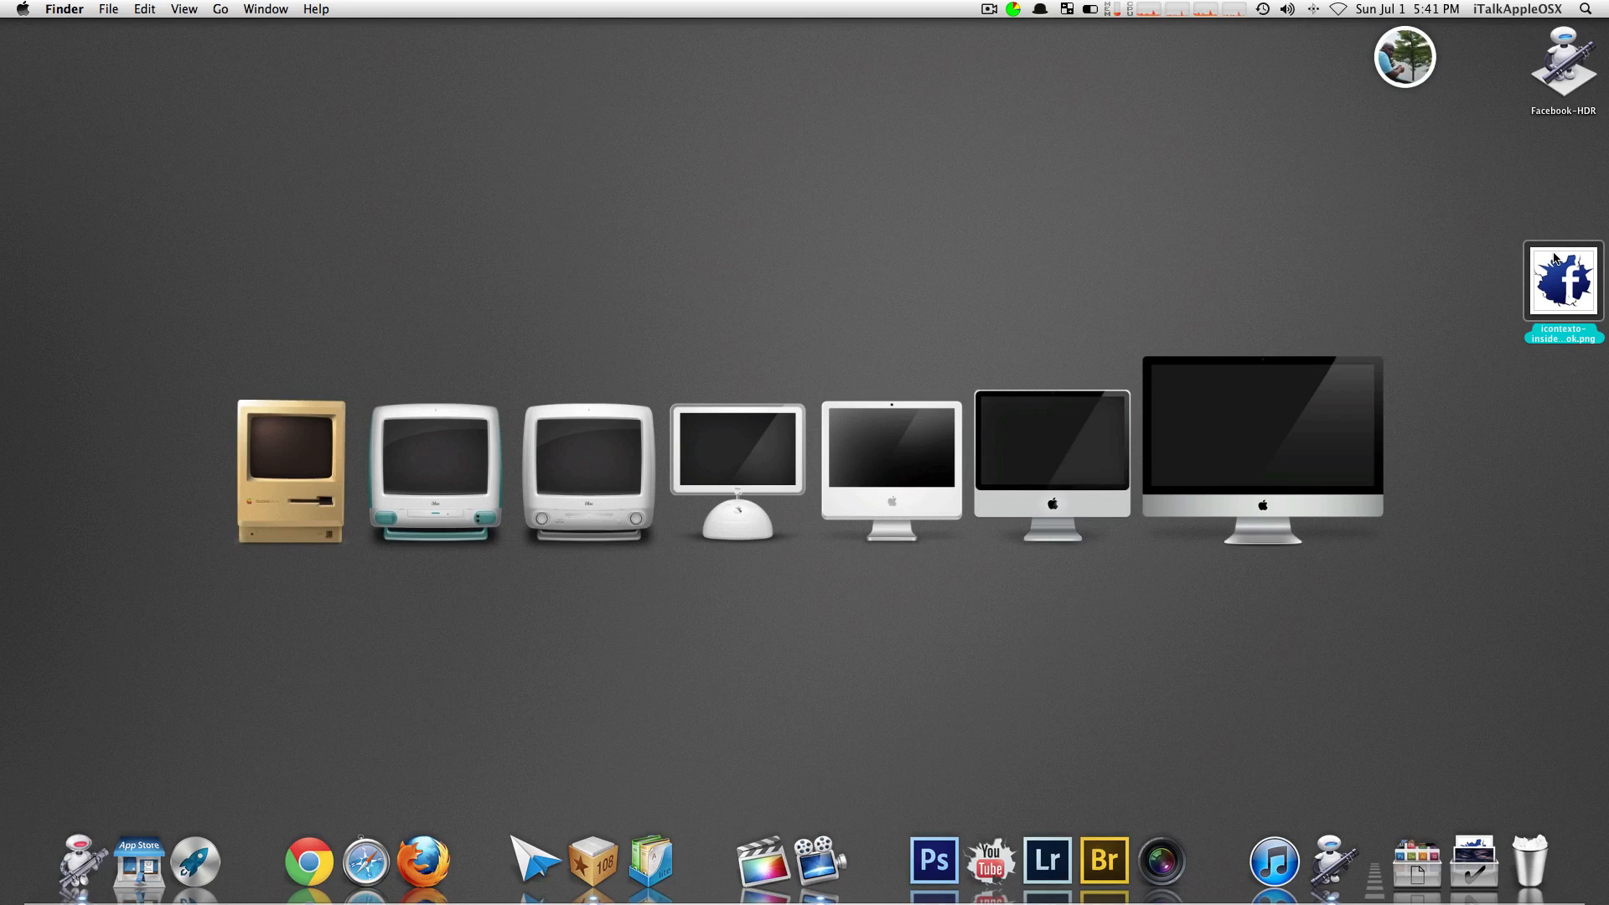
Step: Launch Img2icns, convert icontexto-inside-facebook.png into a folder icon and save it to the Desktop
key(super+space)
text(i)
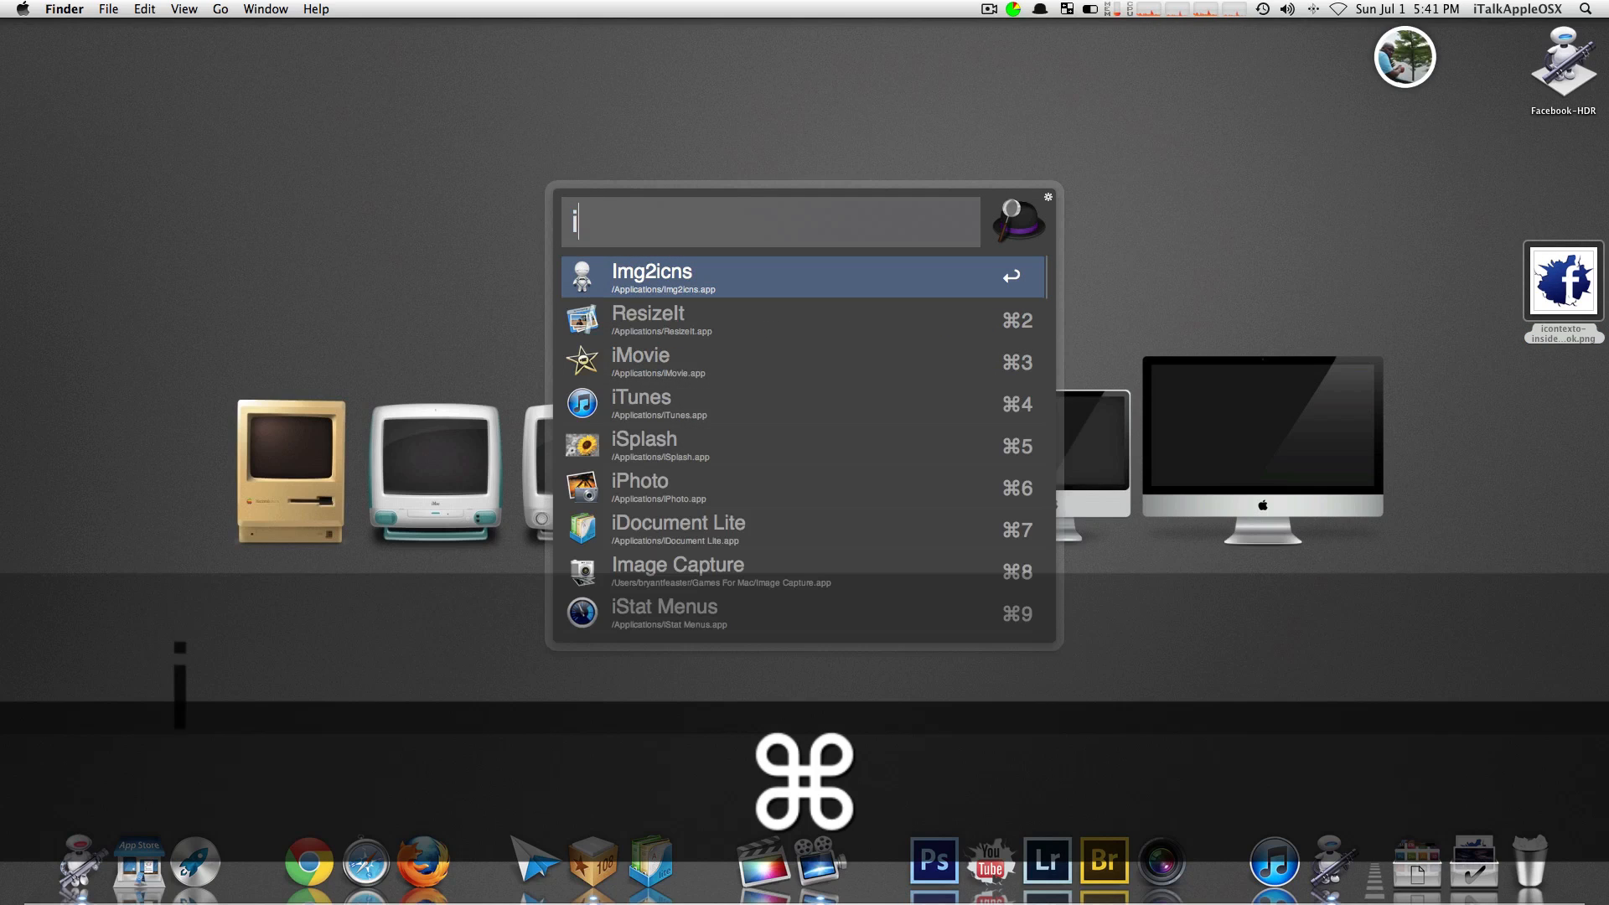
key(Return)
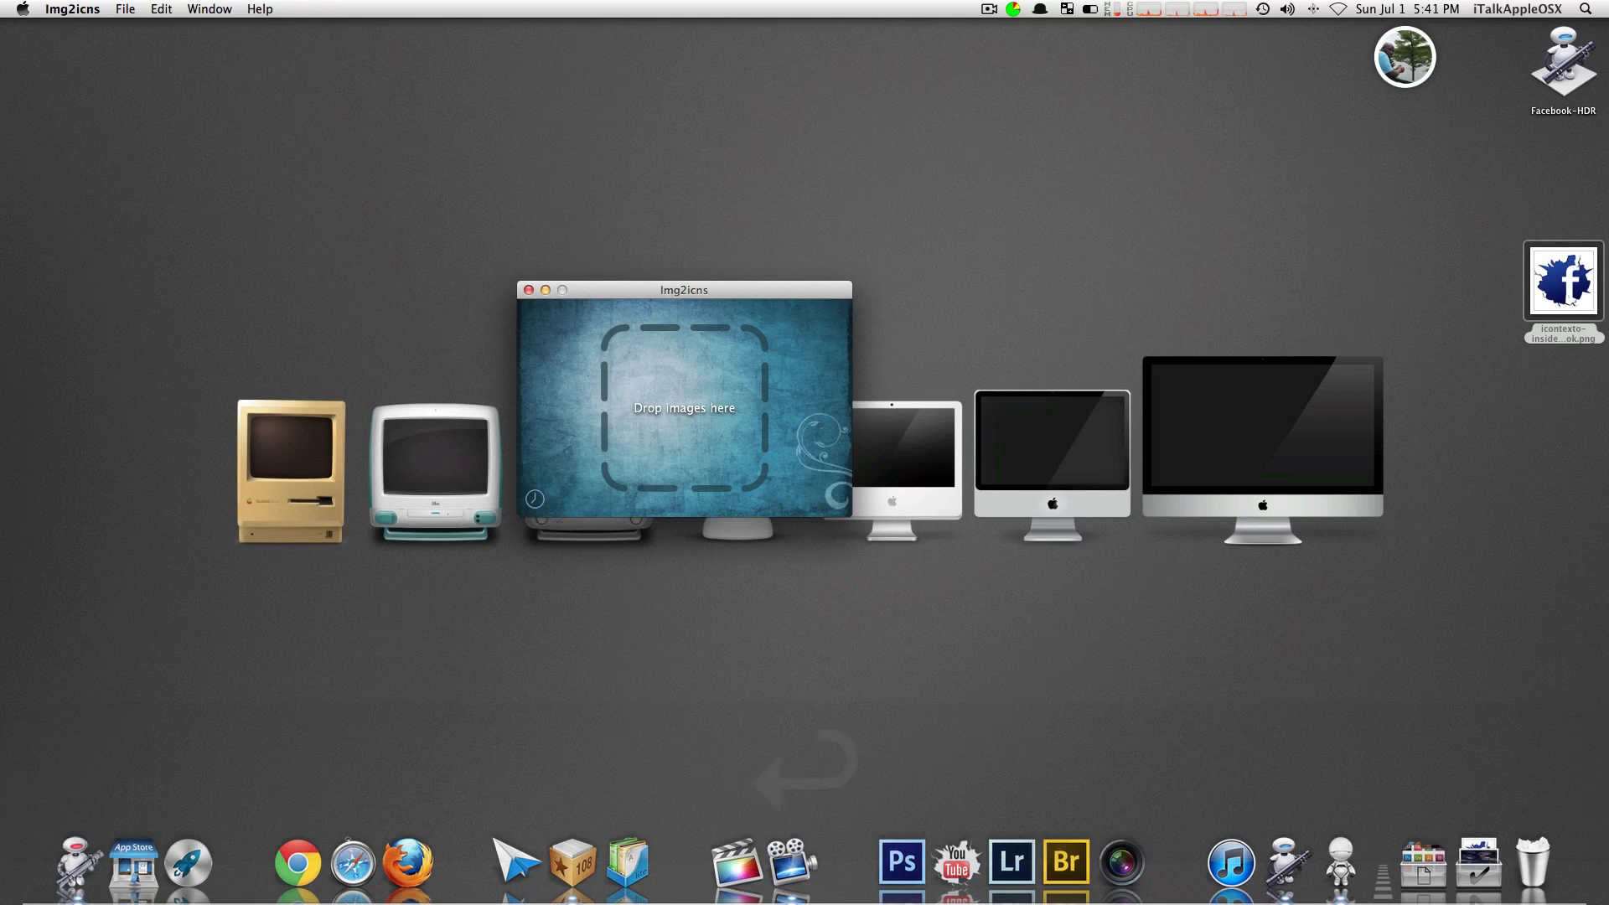
drag(1562, 281, 714, 374)
click(714, 373)
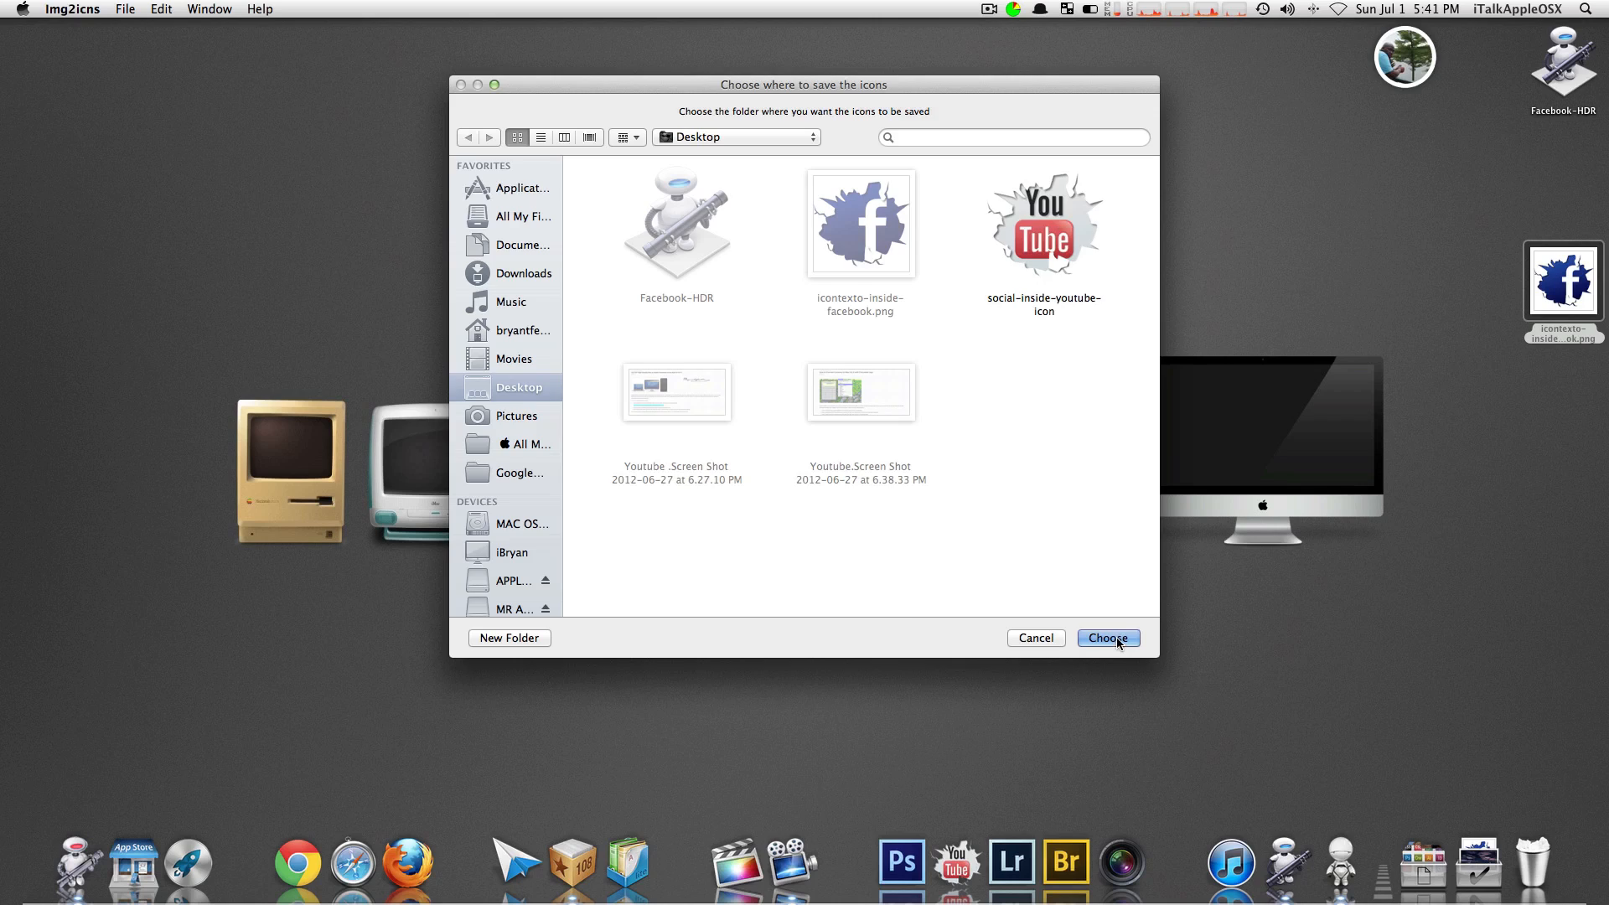
click(1117, 642)
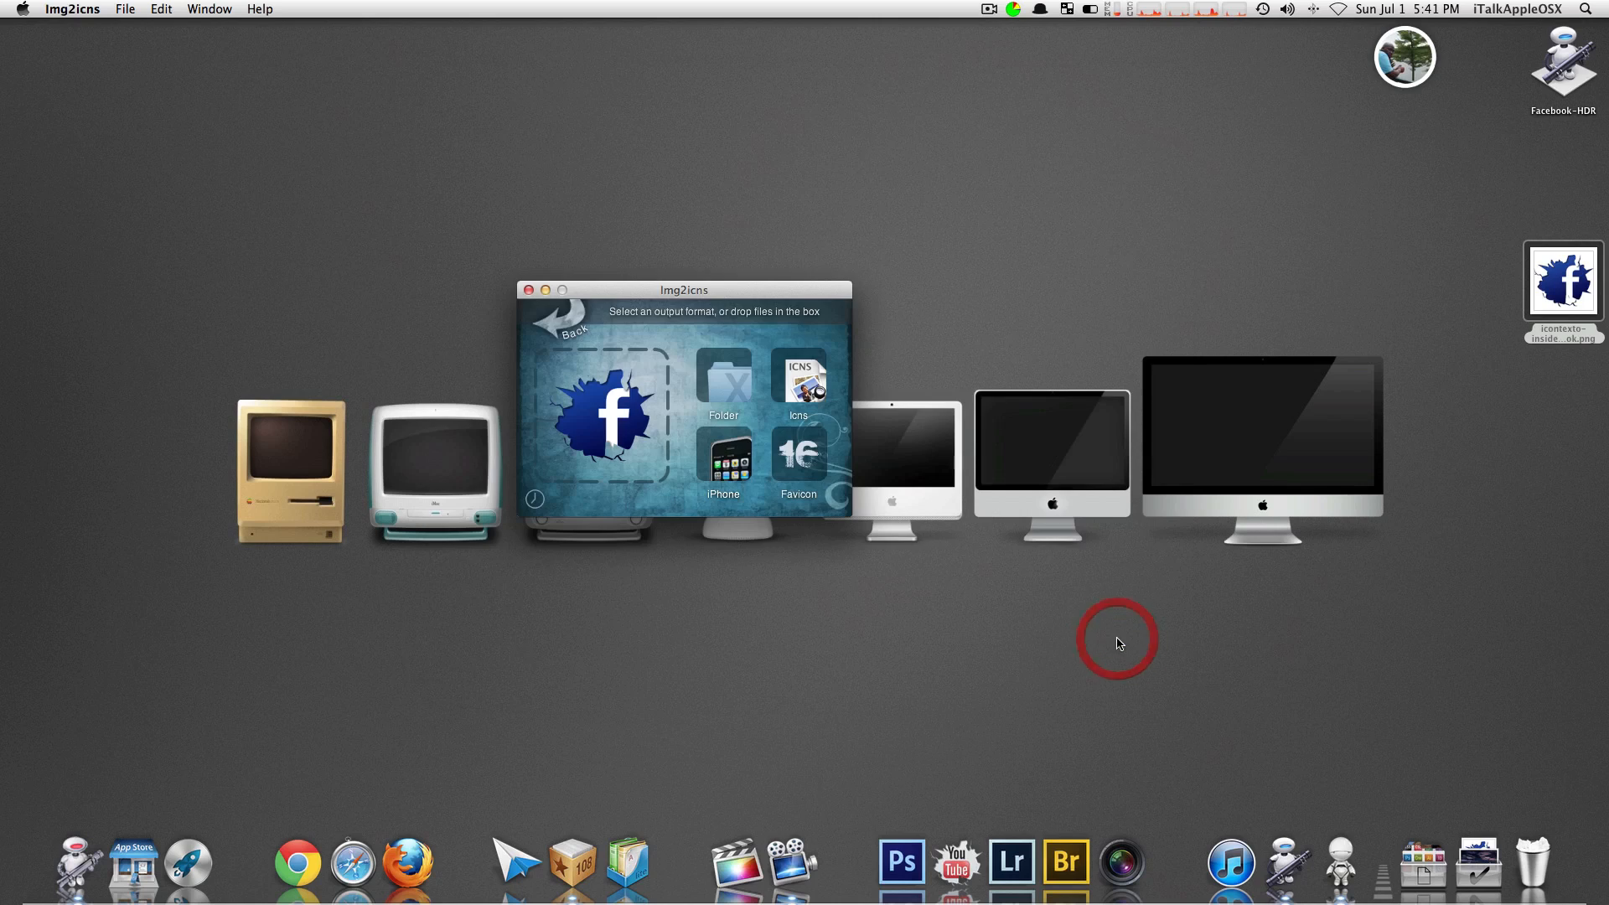
Step: Quit Img2icns and move the original icontexto-inside-facebook.png on the desktop to the Trash
click(706, 295)
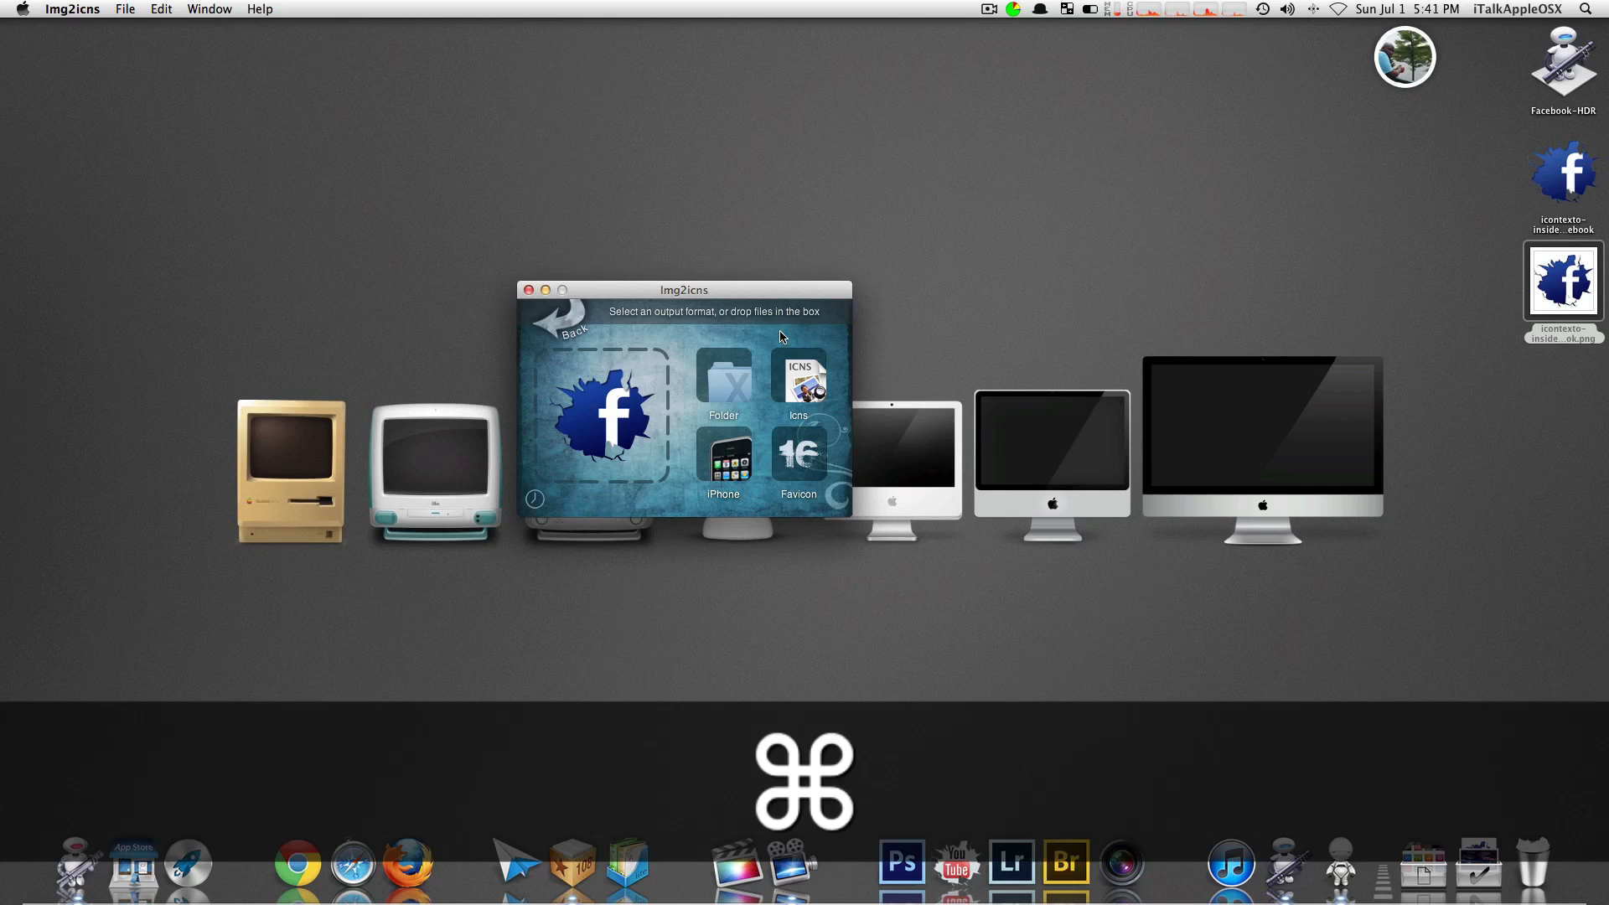
key(super+q)
right_click(1564, 285)
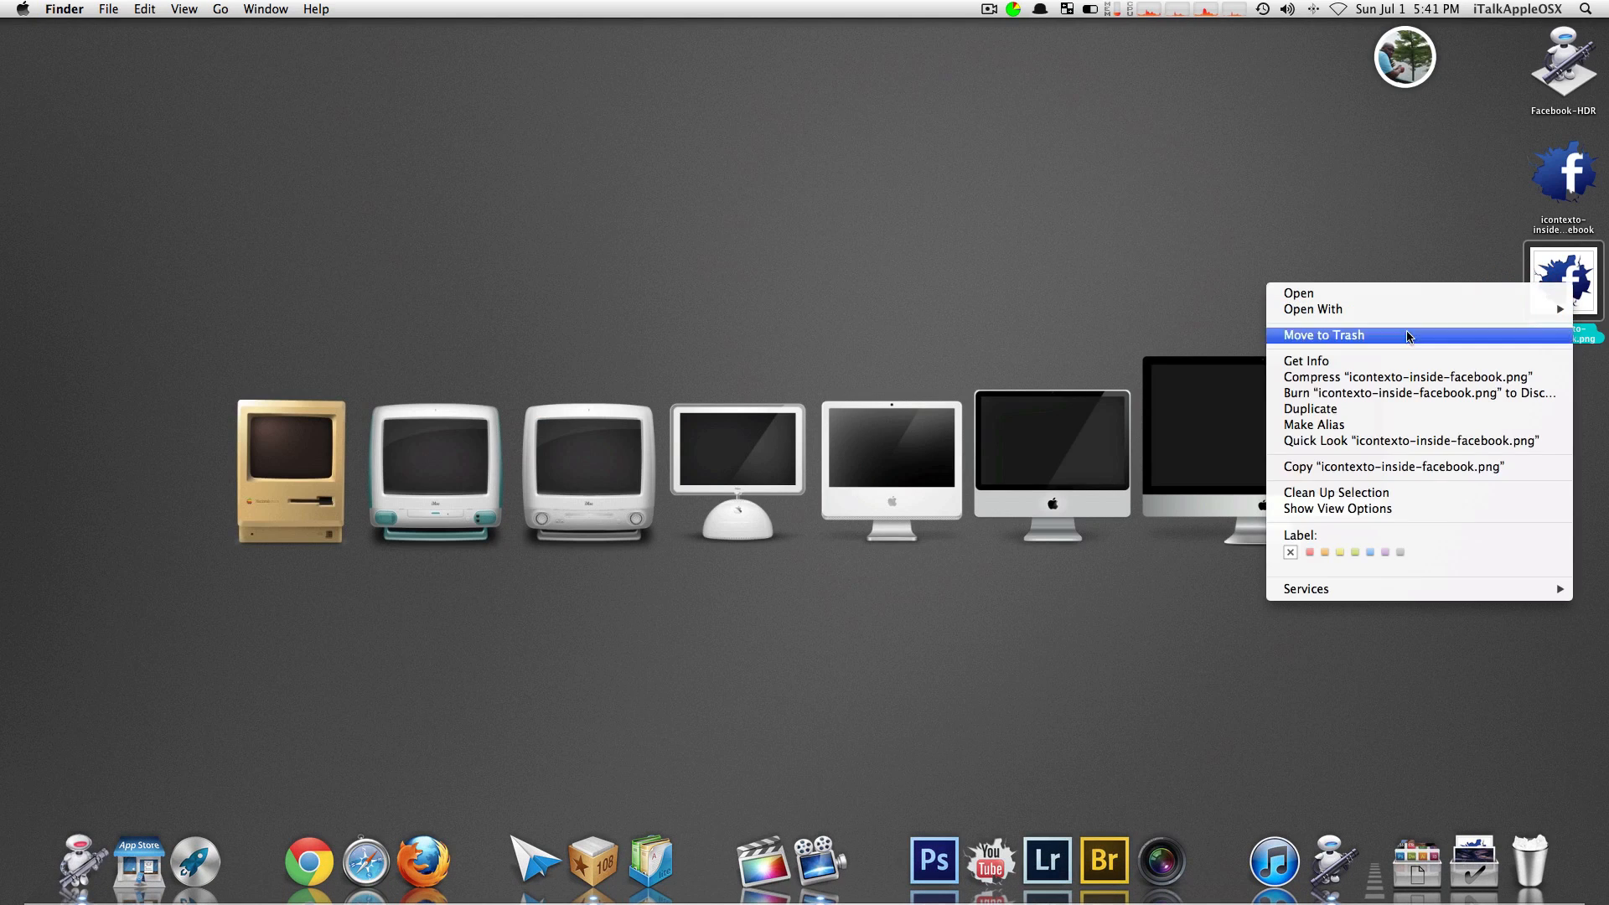
click(1408, 335)
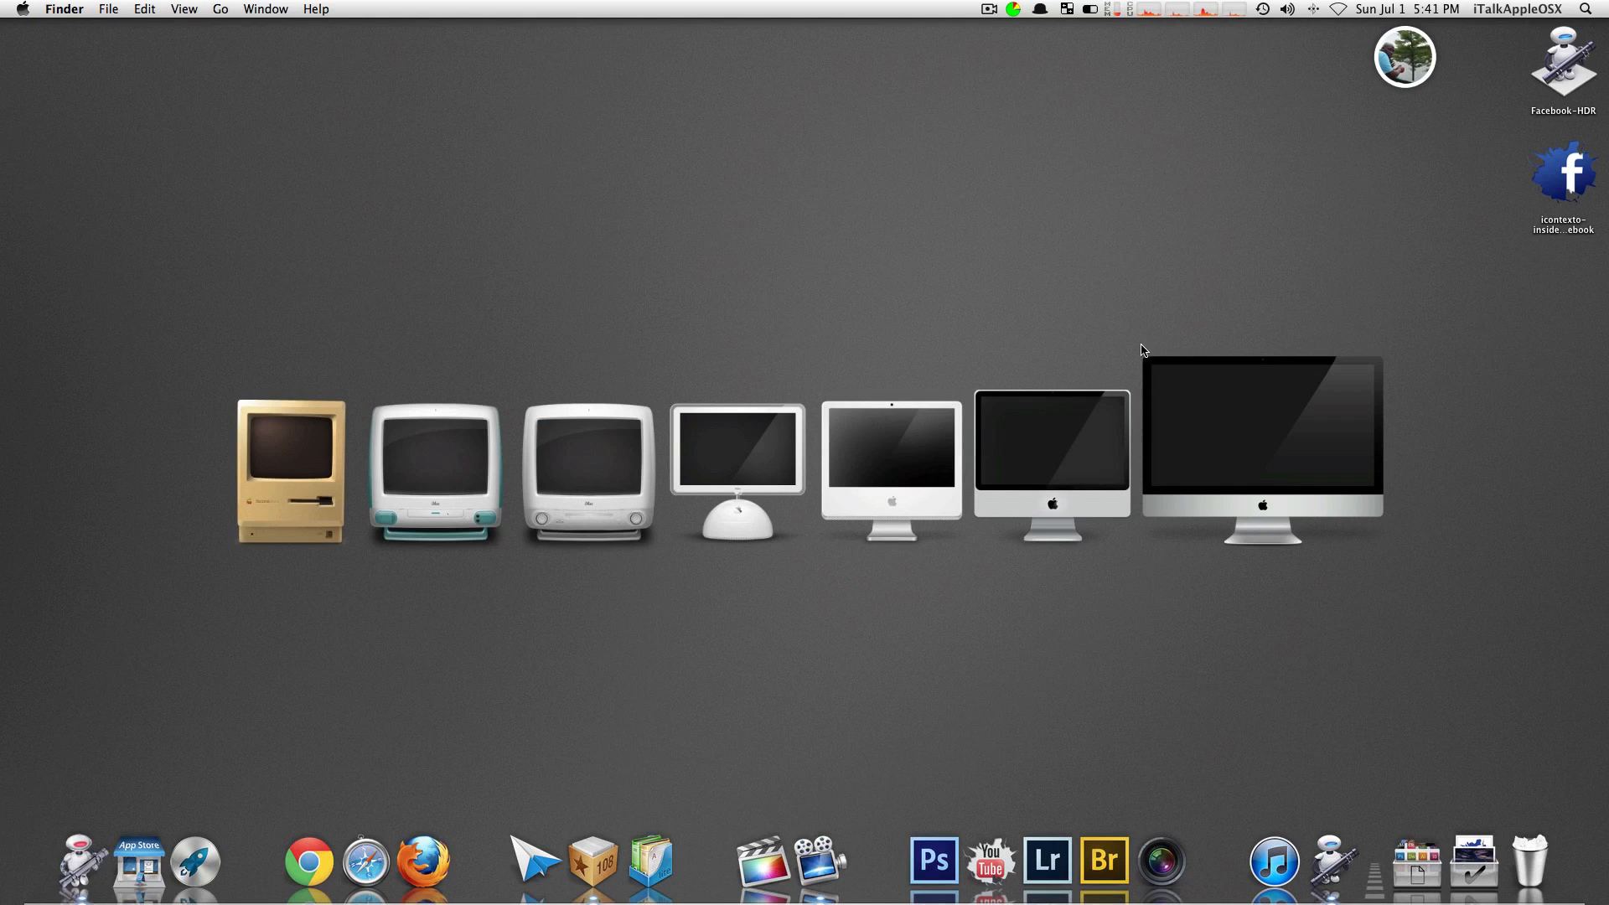
Step: Open the Applications folder in Finder and move the Facebook-HDR application there from the desktop
click(87, 847)
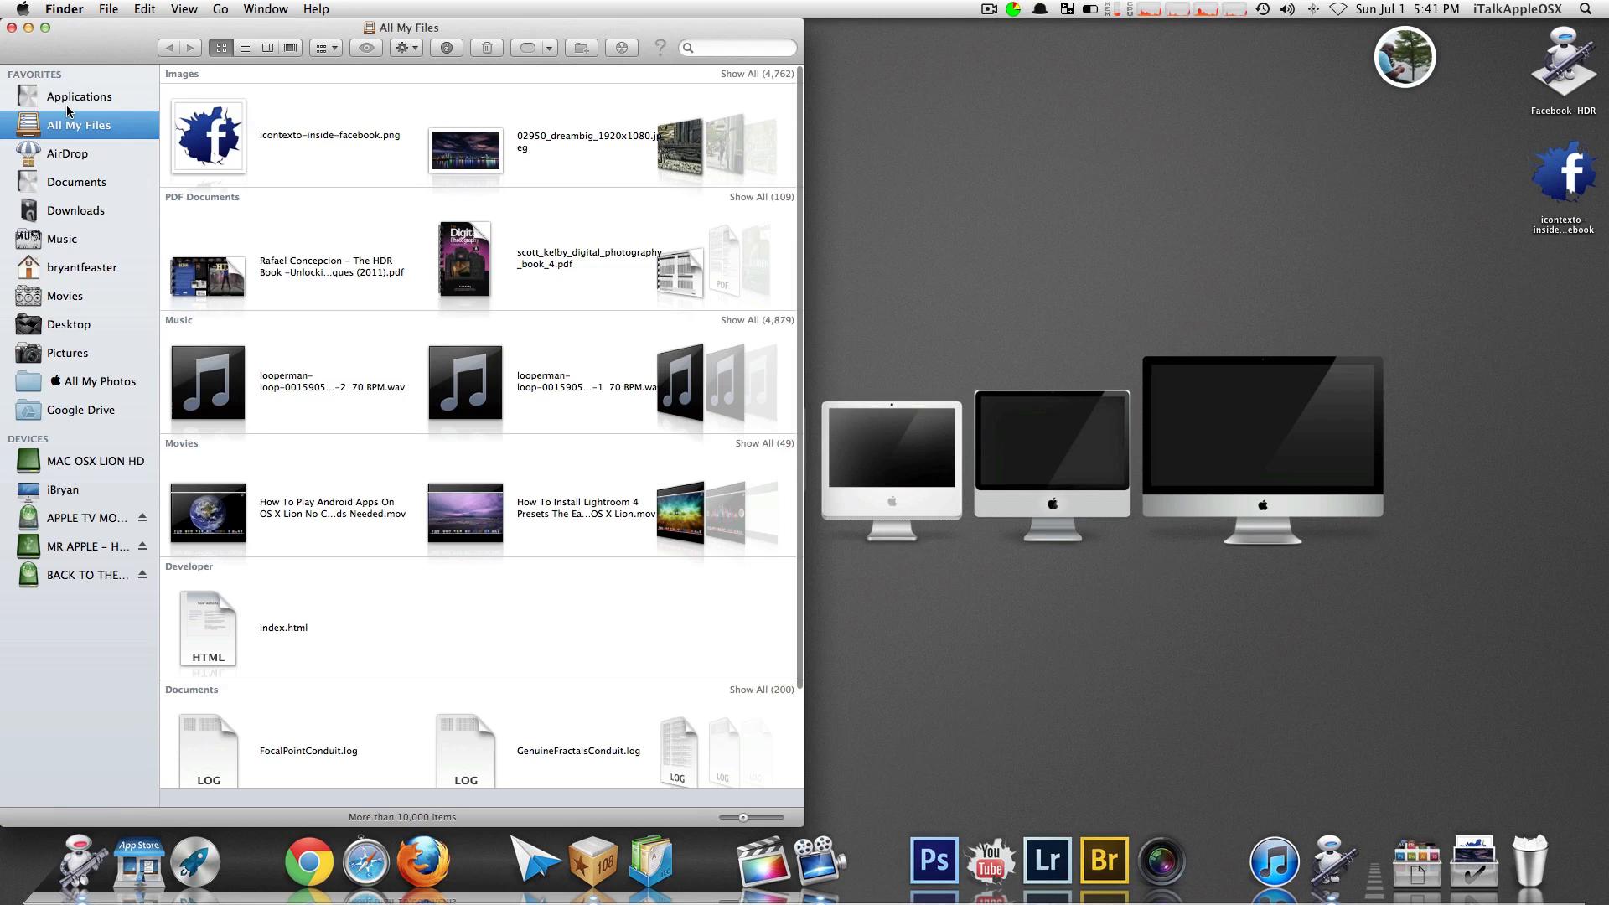
click(71, 102)
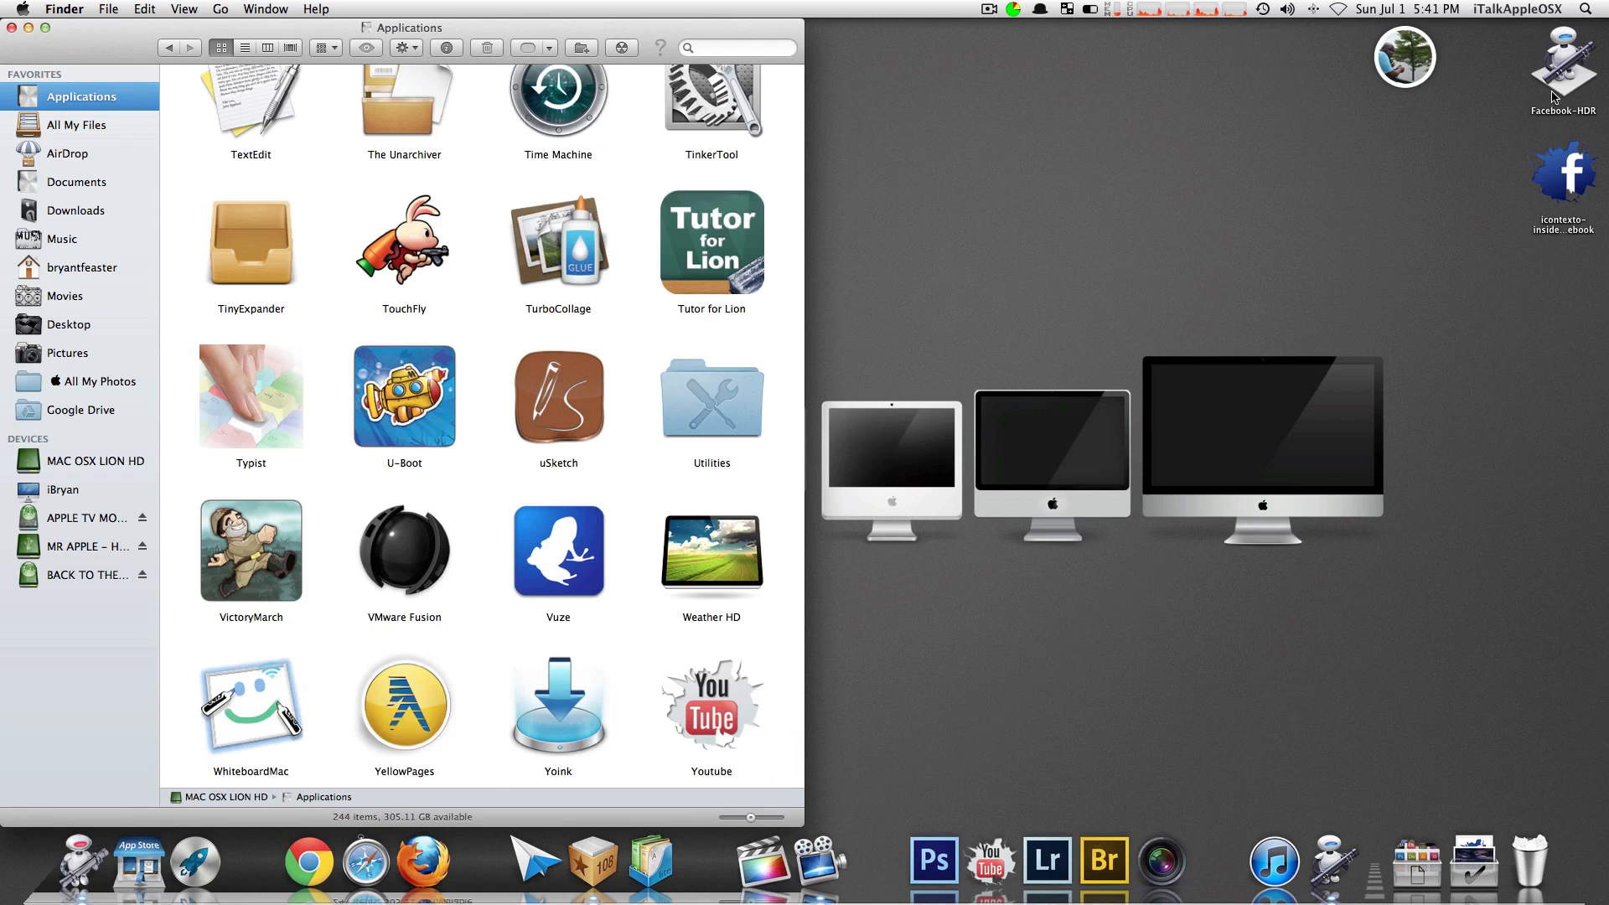
drag(1561, 63, 612, 340)
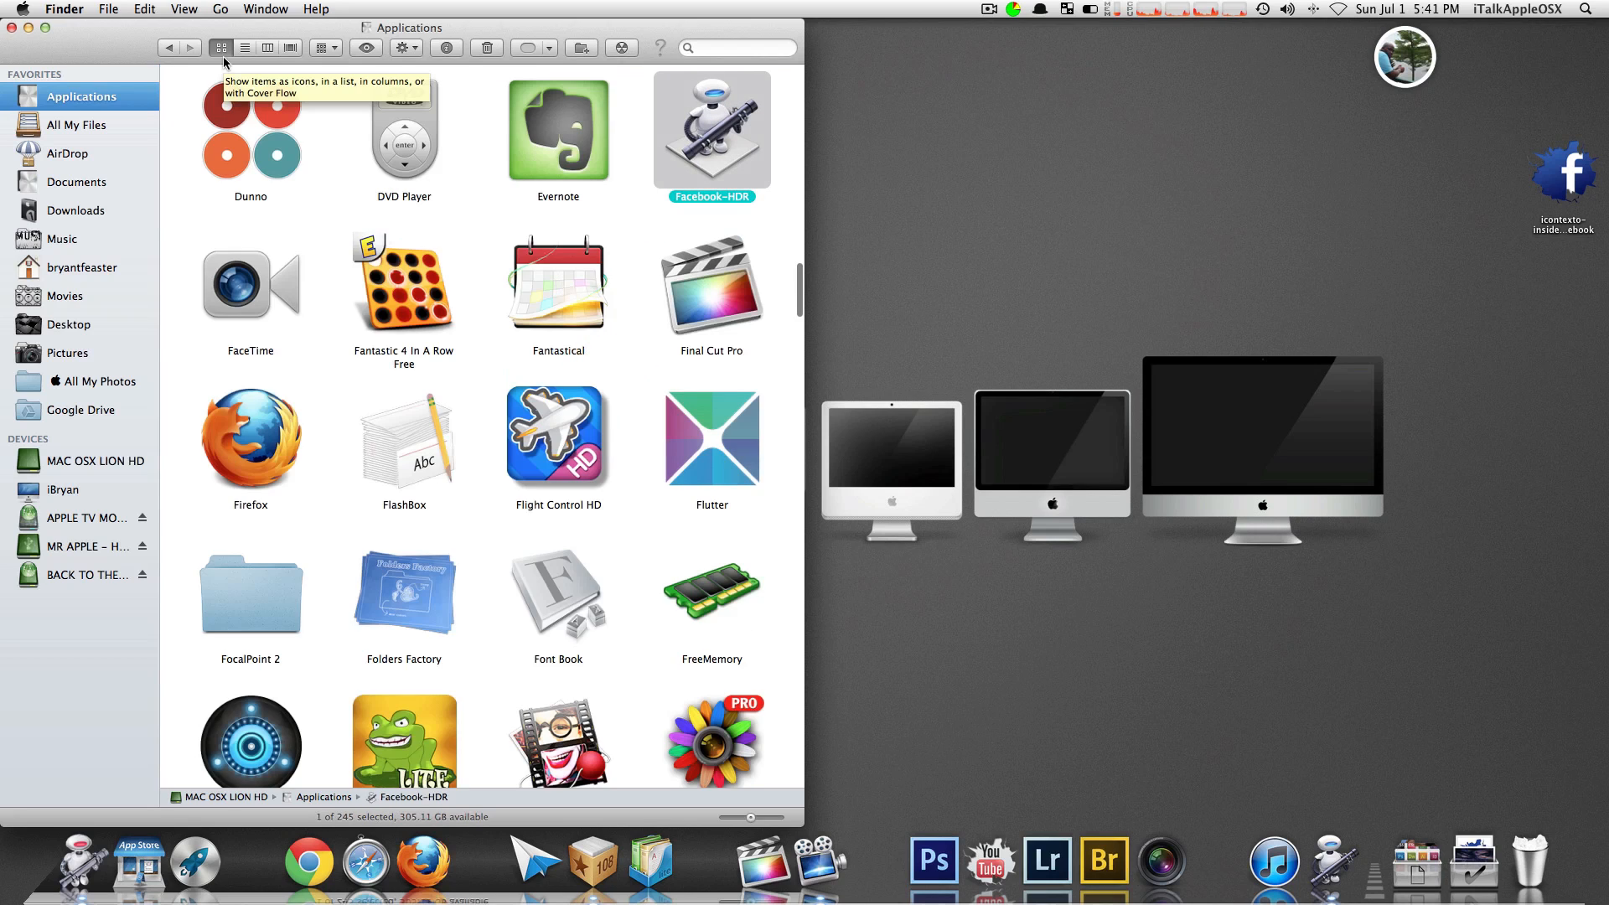
drag(83, 48, 85, 49)
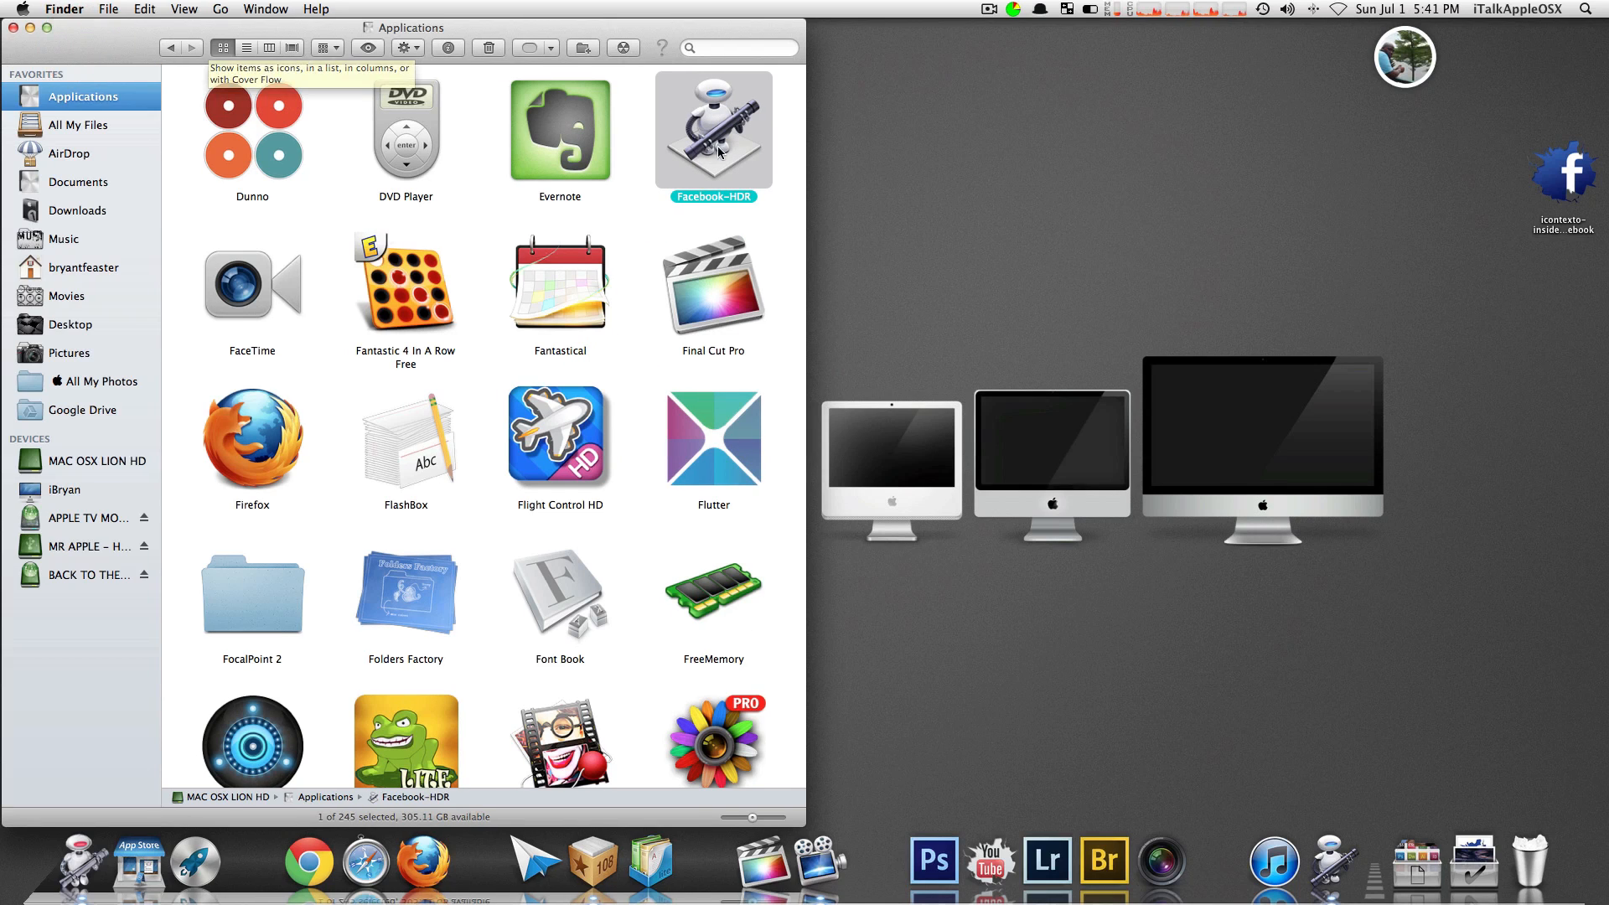
Step: Show the Info windows for Facebook-HDR and the icontexto-inside-facebook folder, keeping the folder's window apart over the empty desktop
right_click(708, 110)
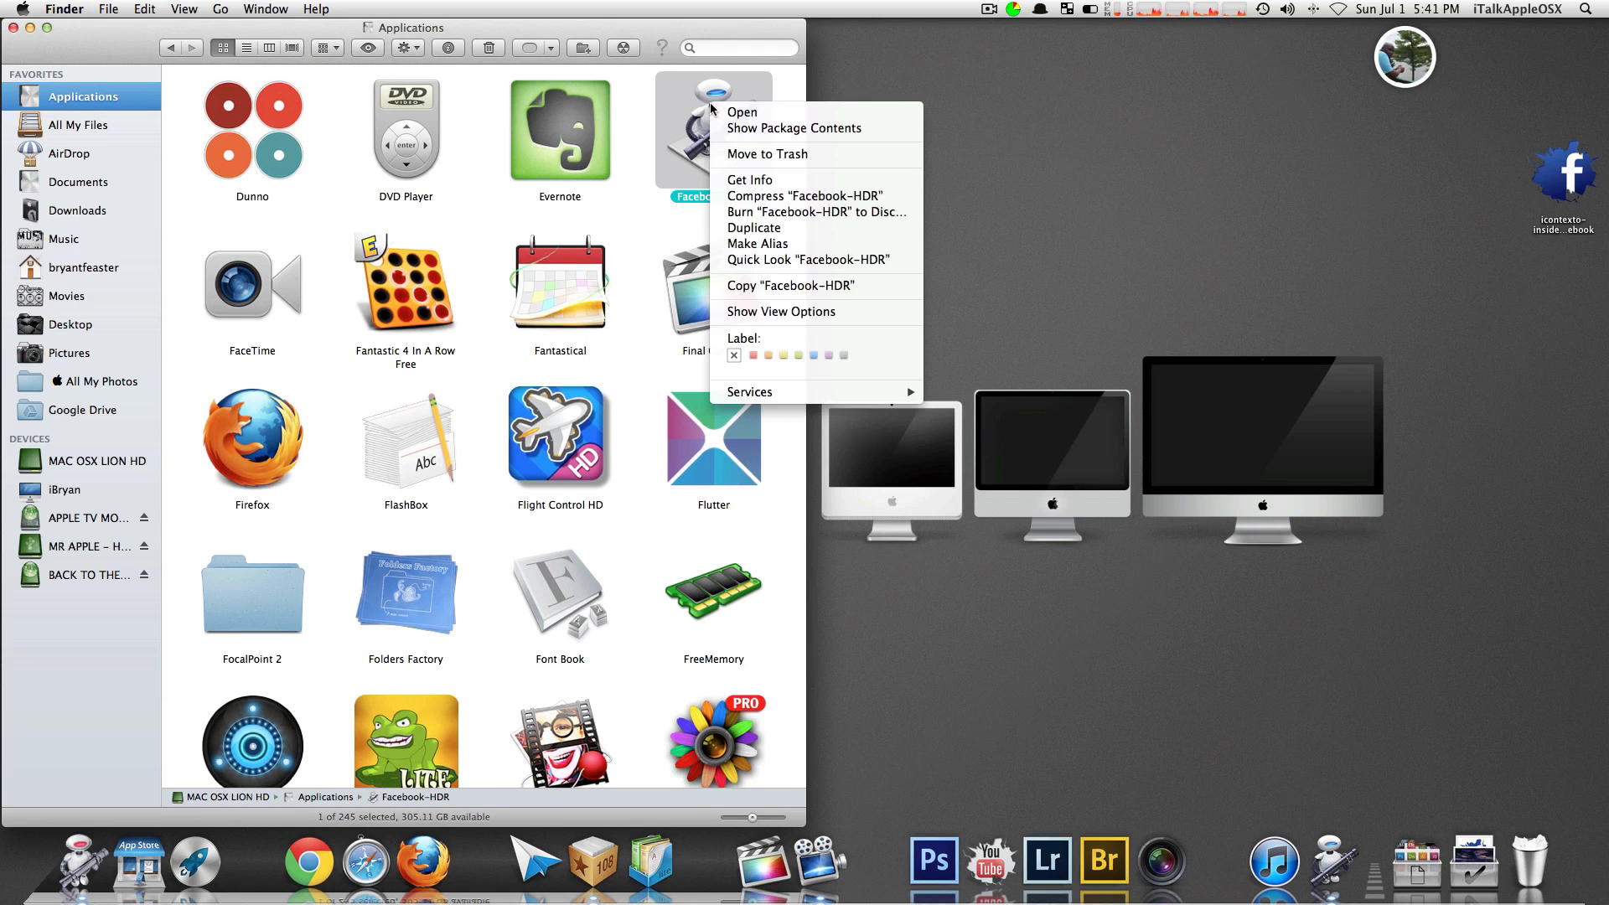
click(765, 184)
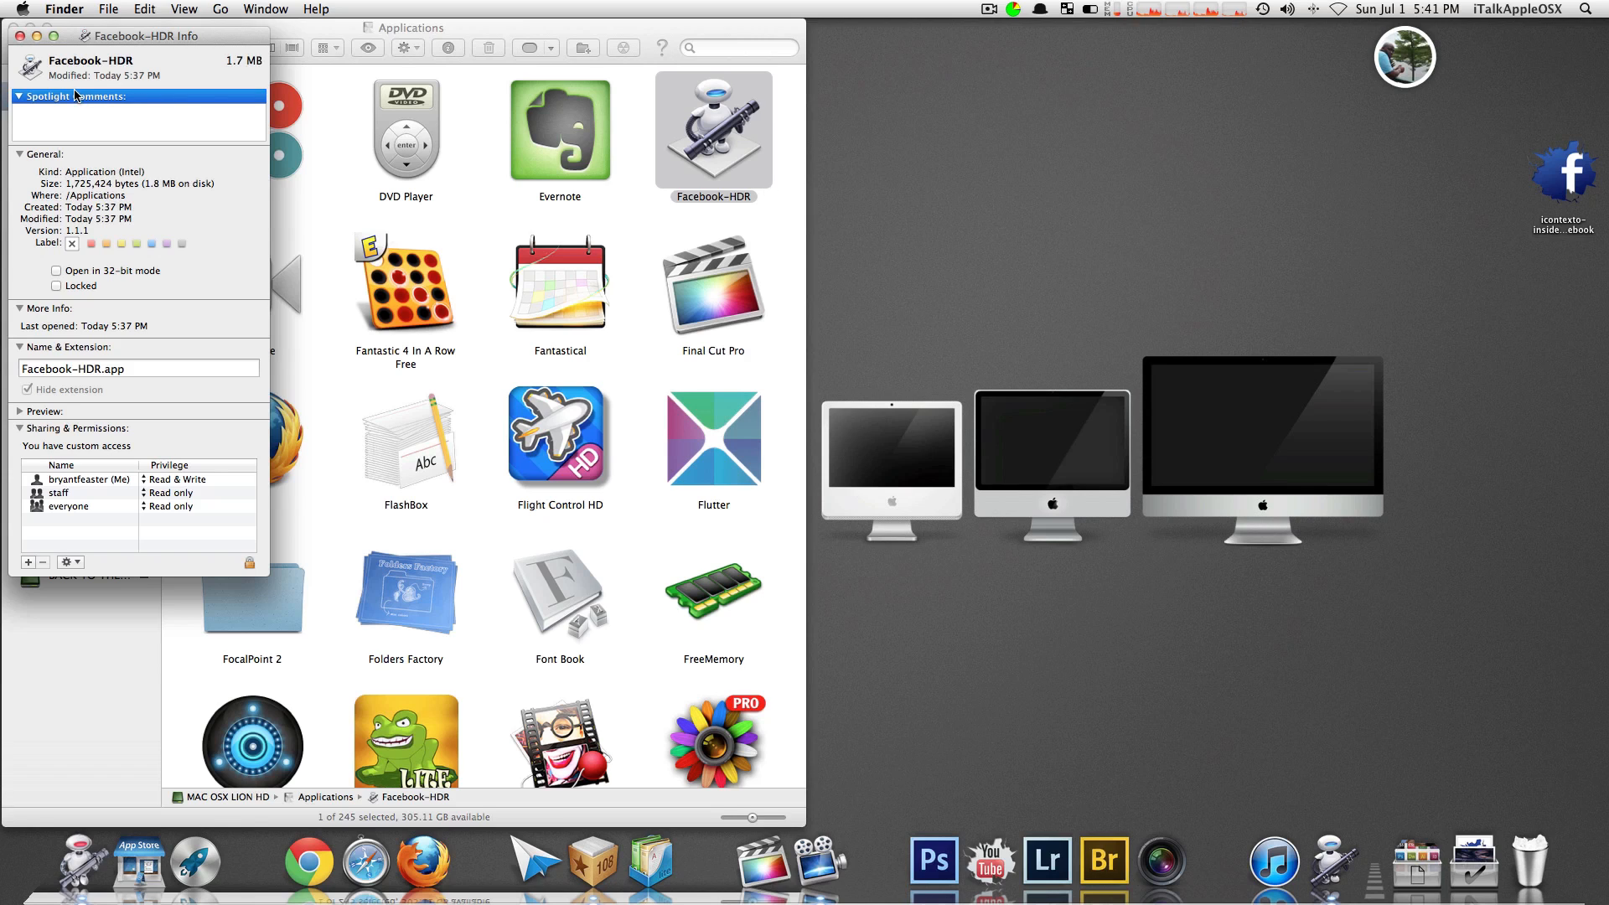
right_click(1559, 176)
click(1343, 232)
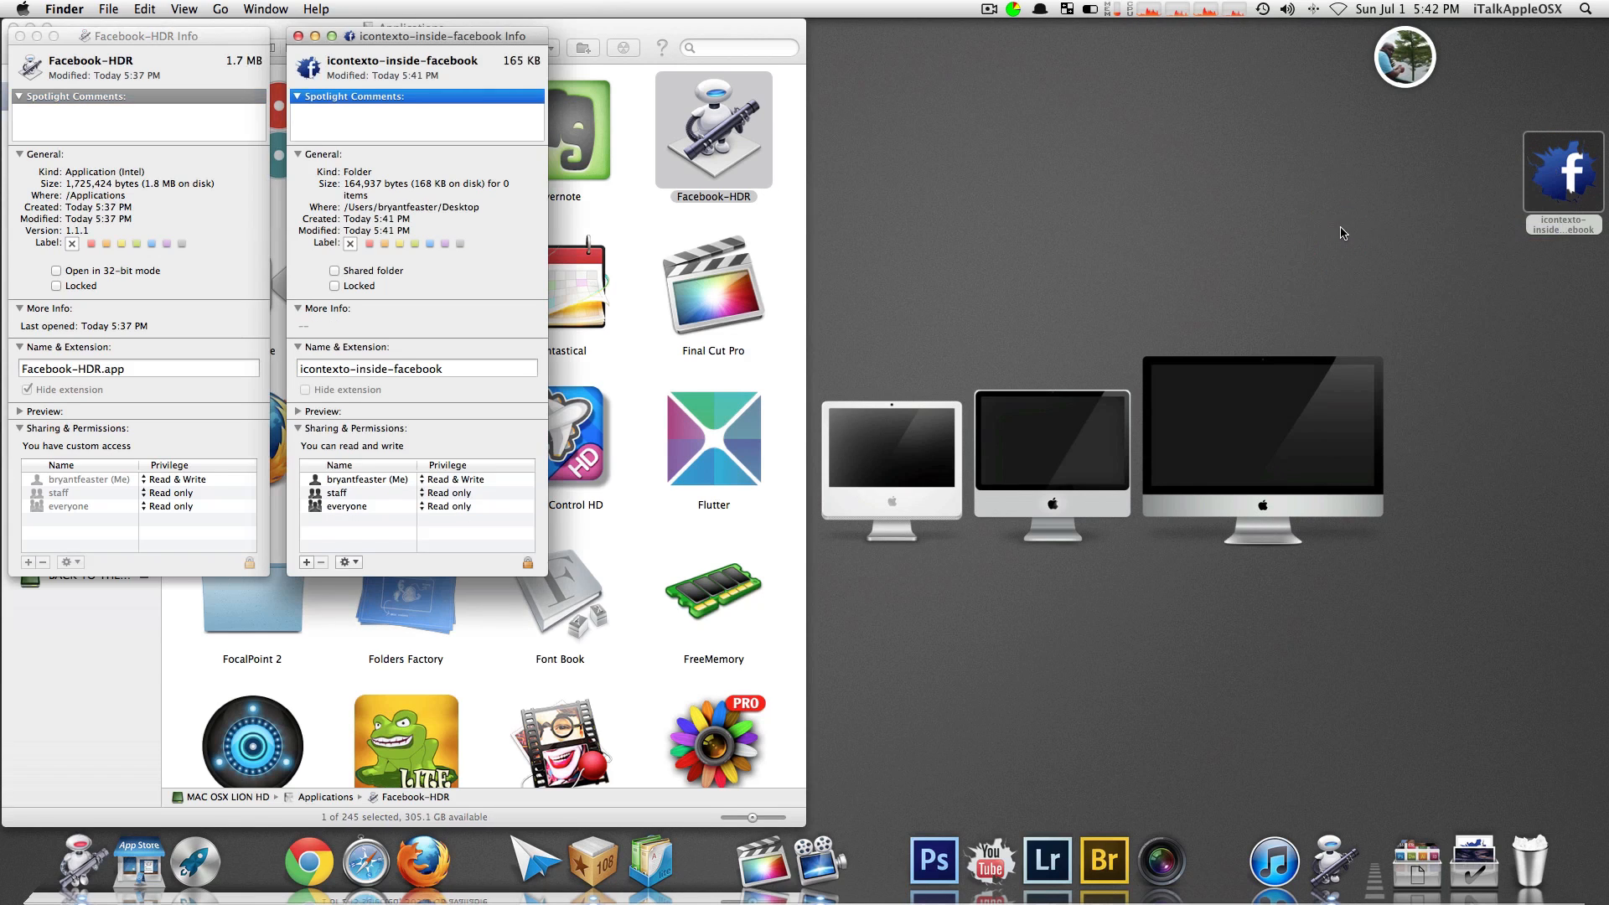
drag(452, 37, 1107, 67)
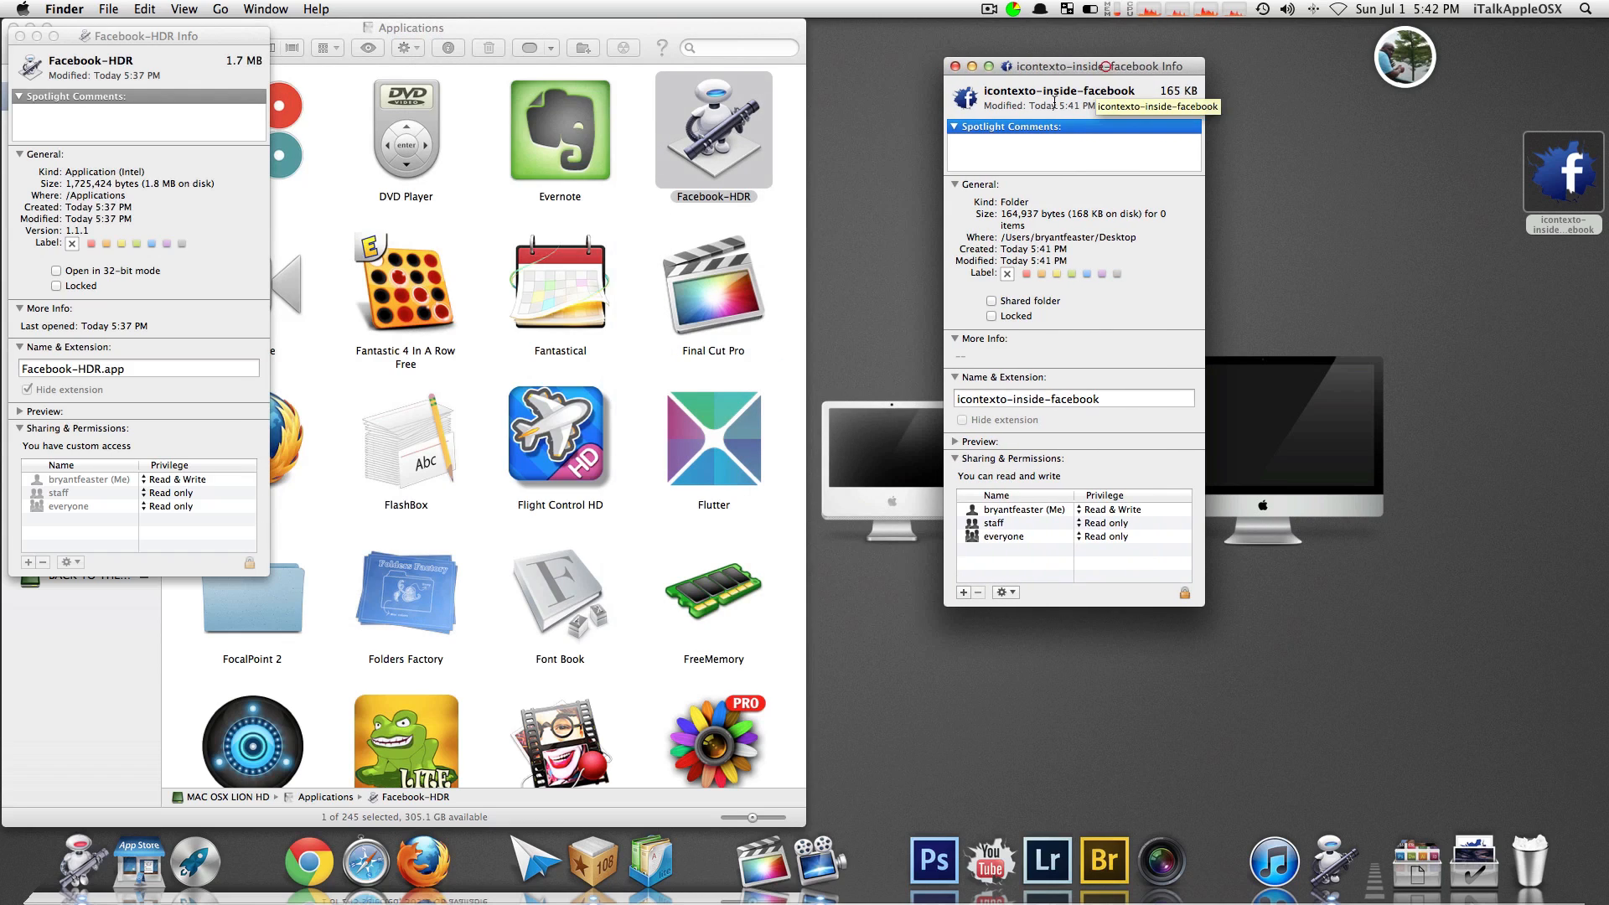
Step: Copy the icon from the icontexto-inside-facebook info and paste it as the Facebook-HDR application's icon
click(968, 100)
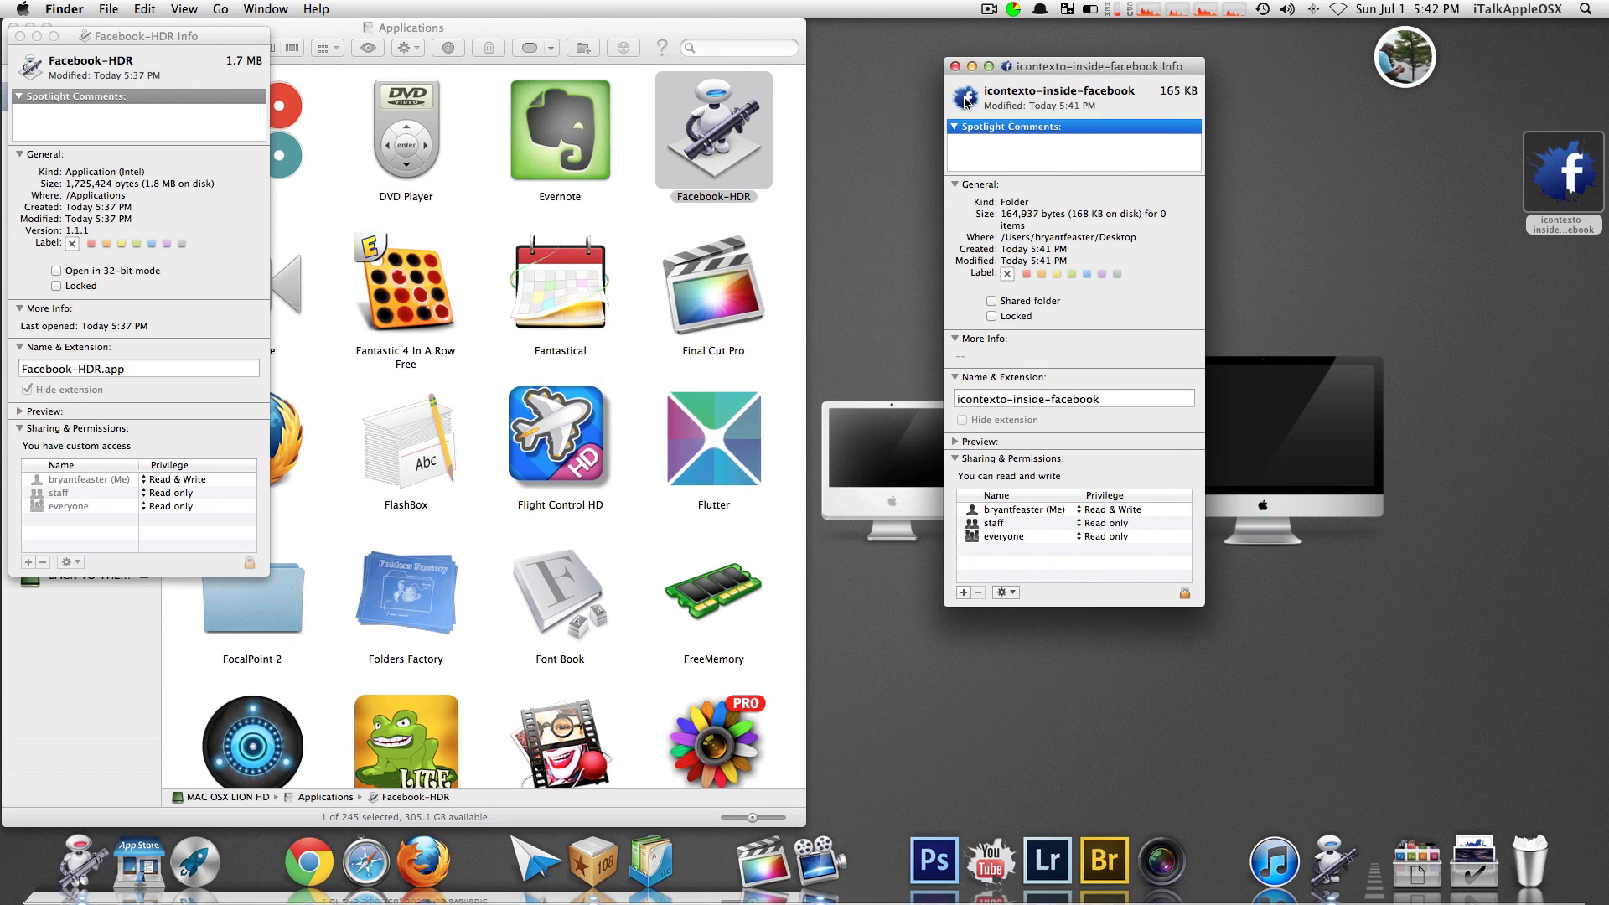
key(super+c)
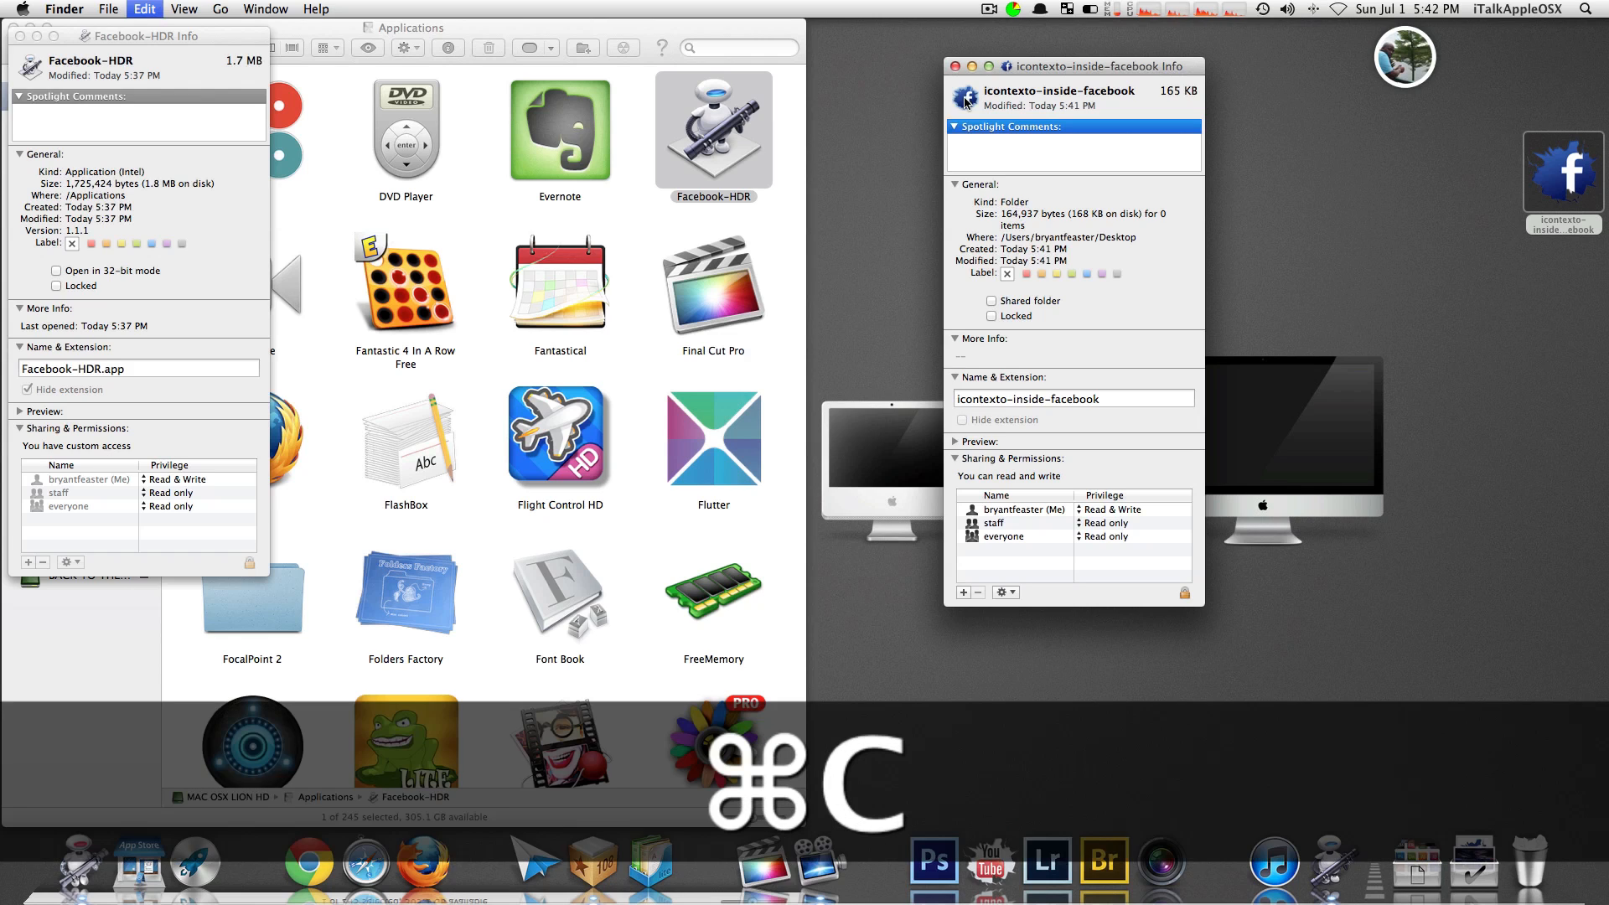
click(33, 71)
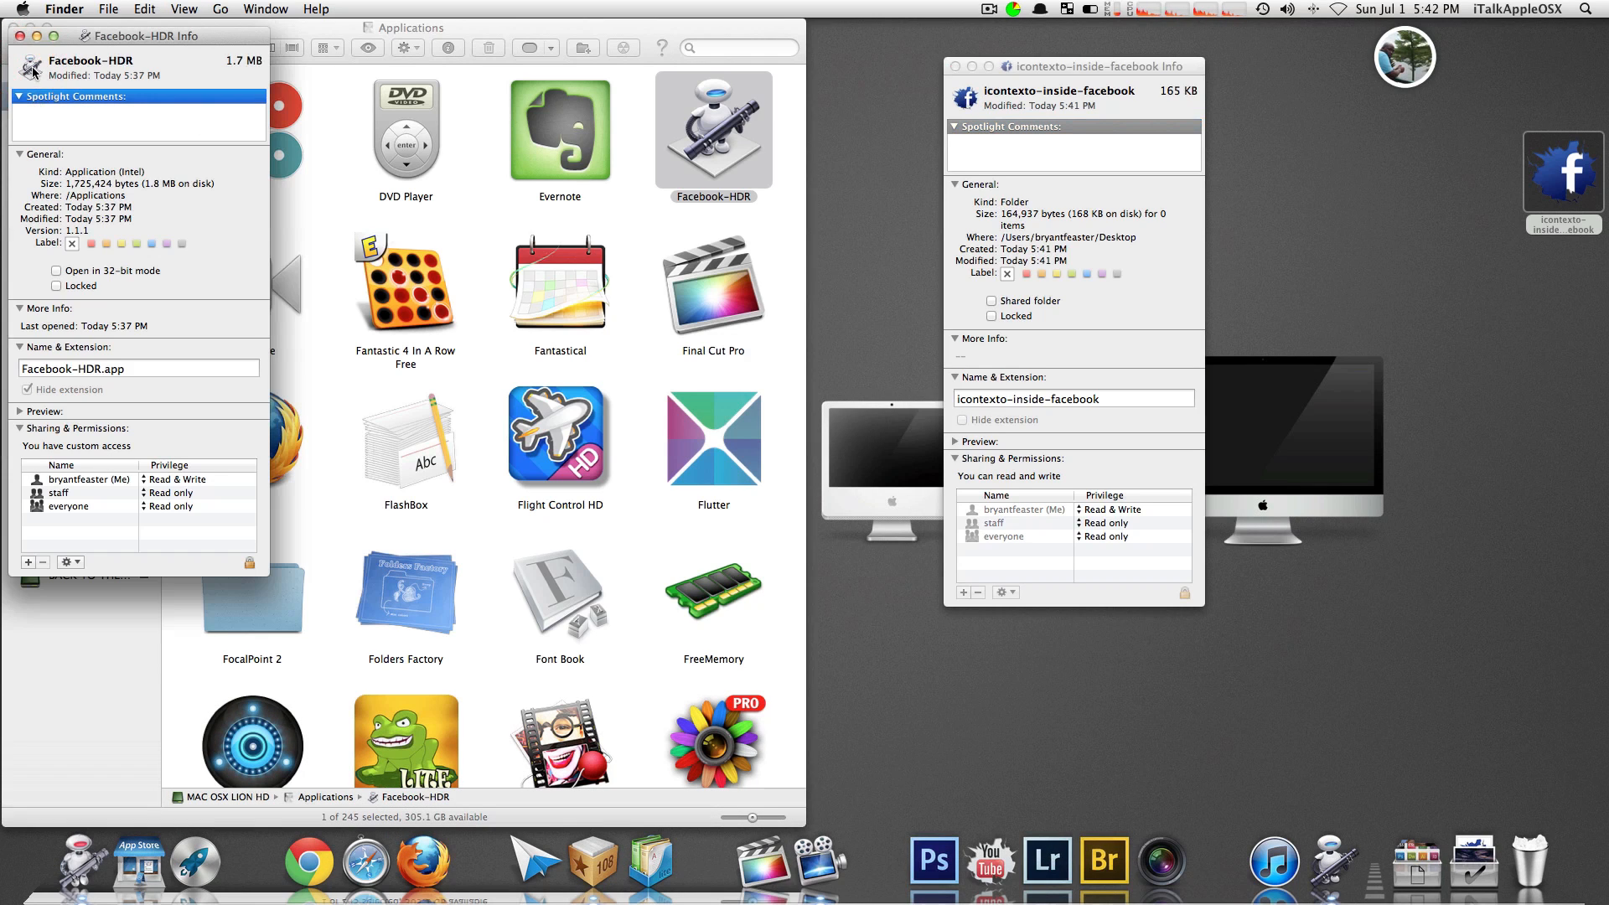
click(33, 70)
key(super+v)
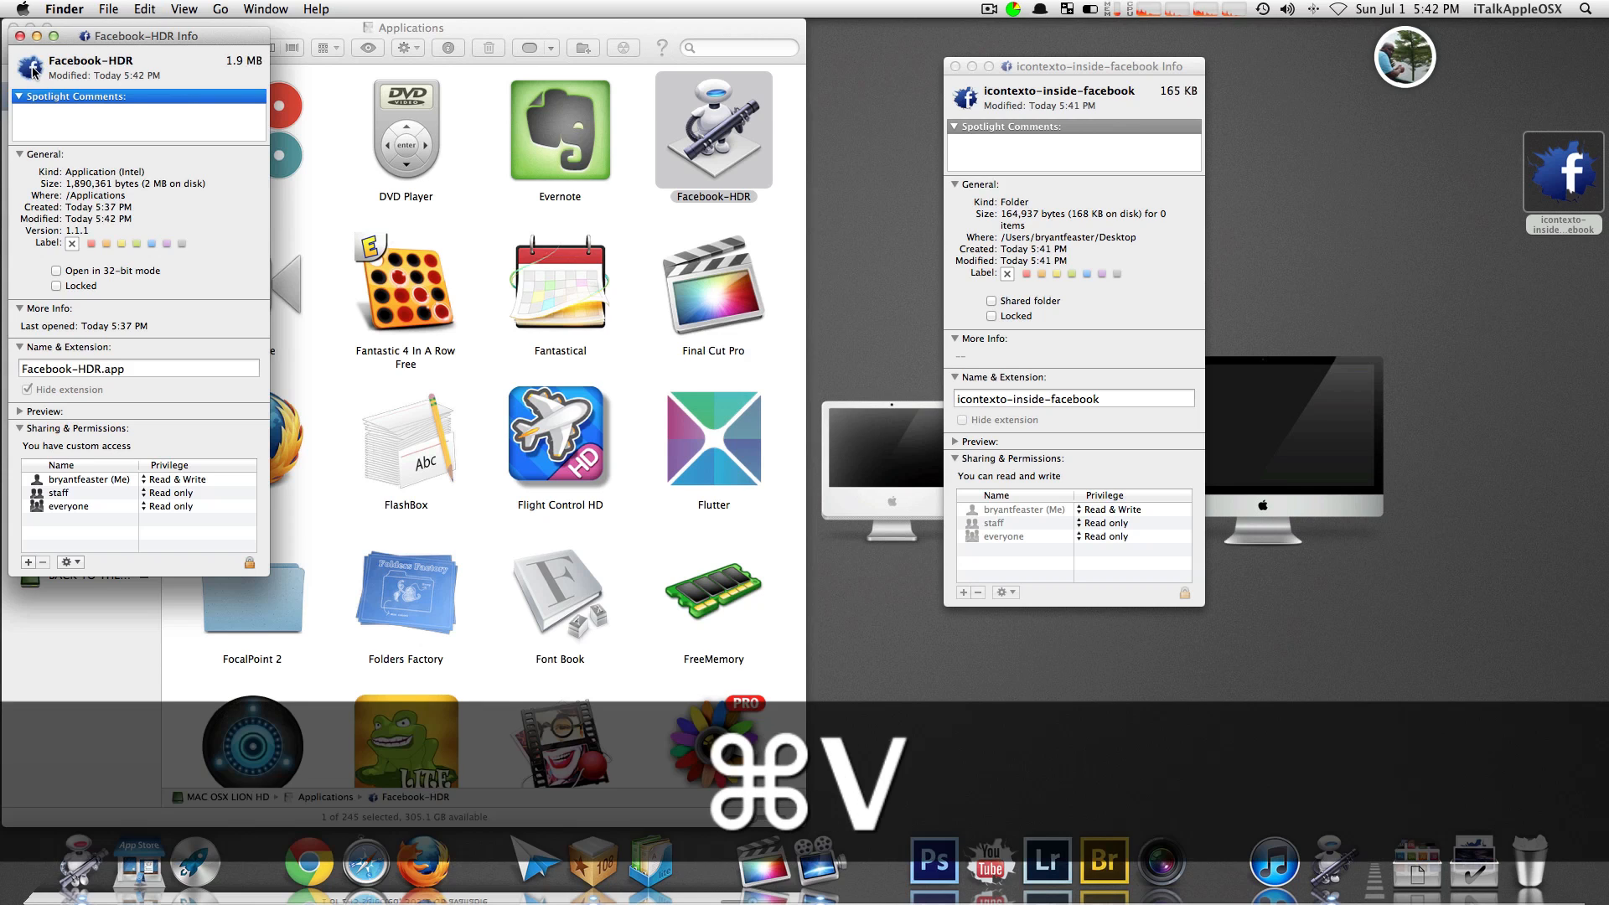
Step: Close the Info windows of icontexto-inside-facebook and Facebook-HDR
click(955, 67)
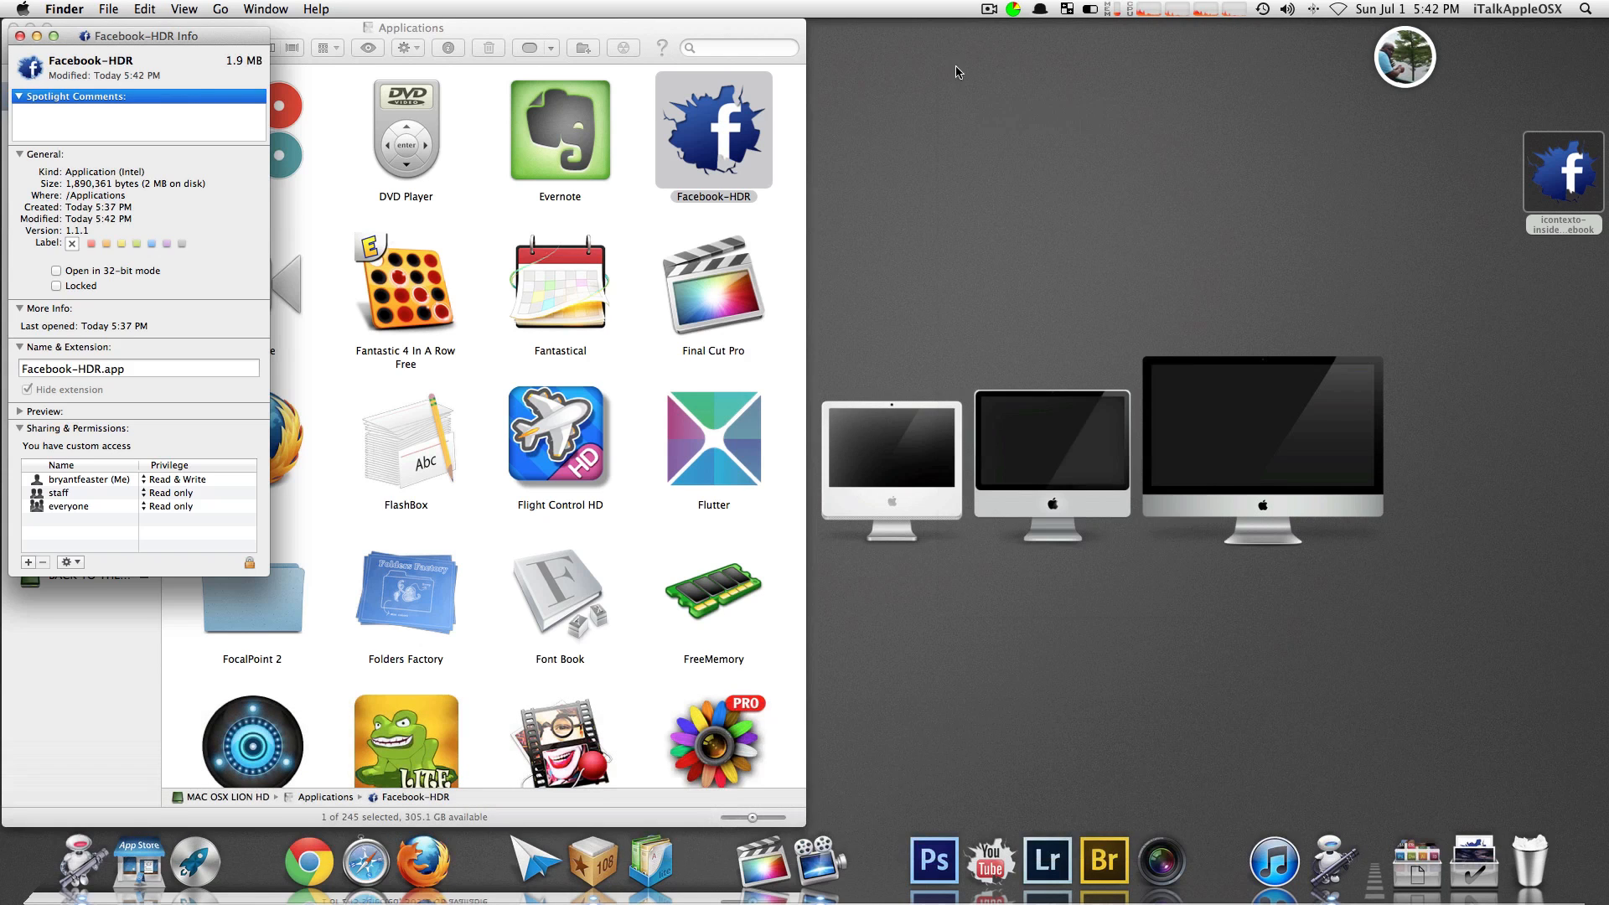
drag(147, 38, 1175, 121)
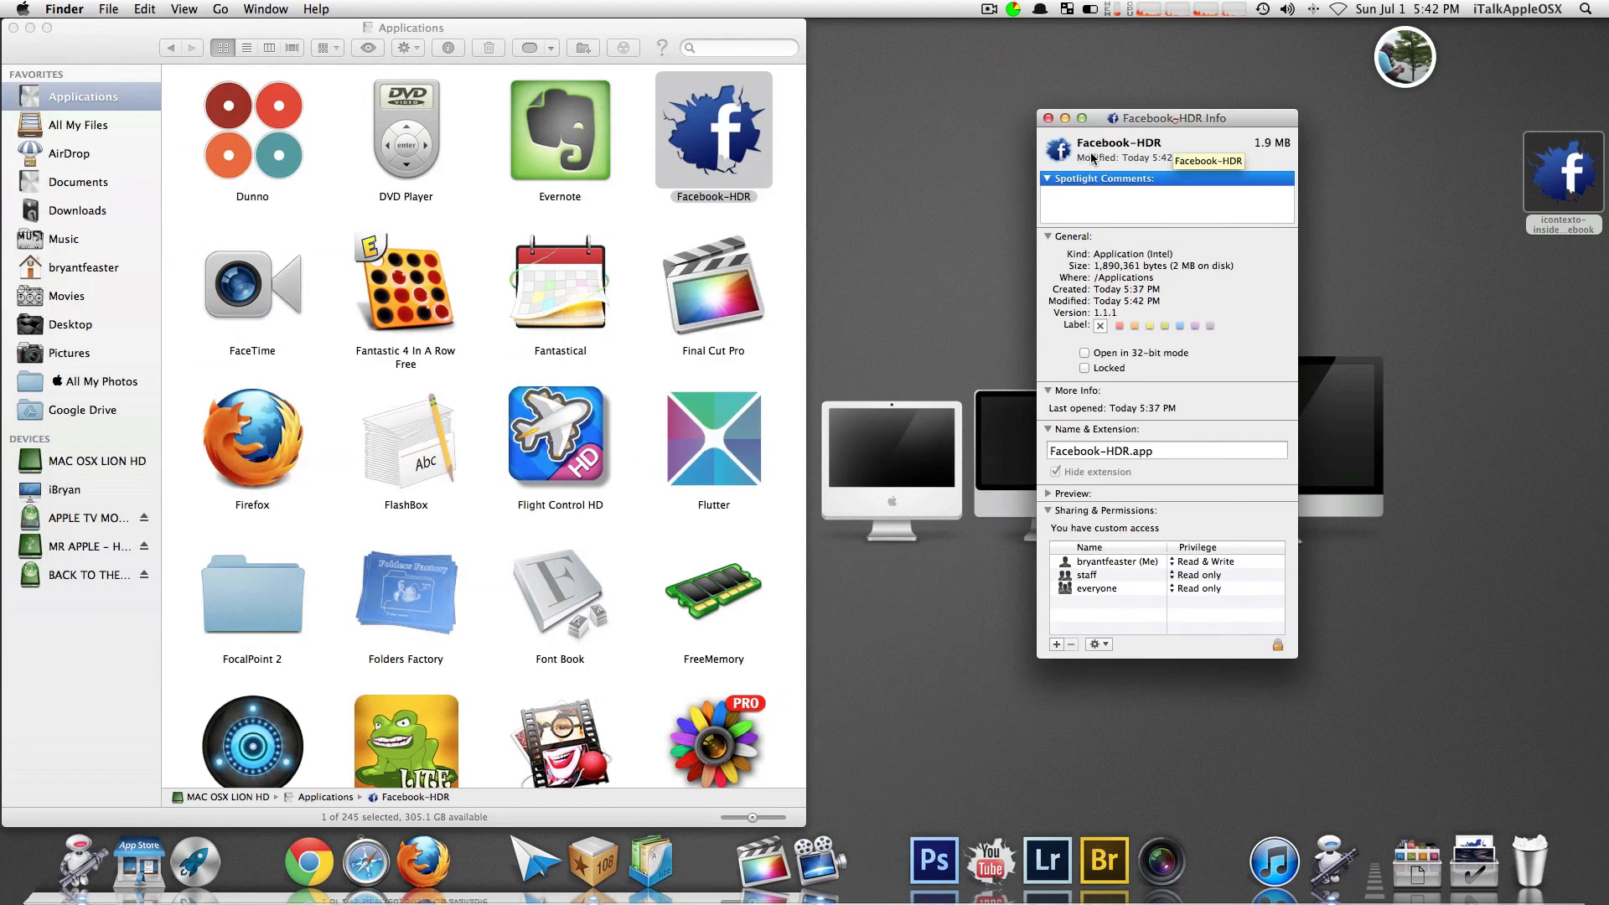
click(1048, 118)
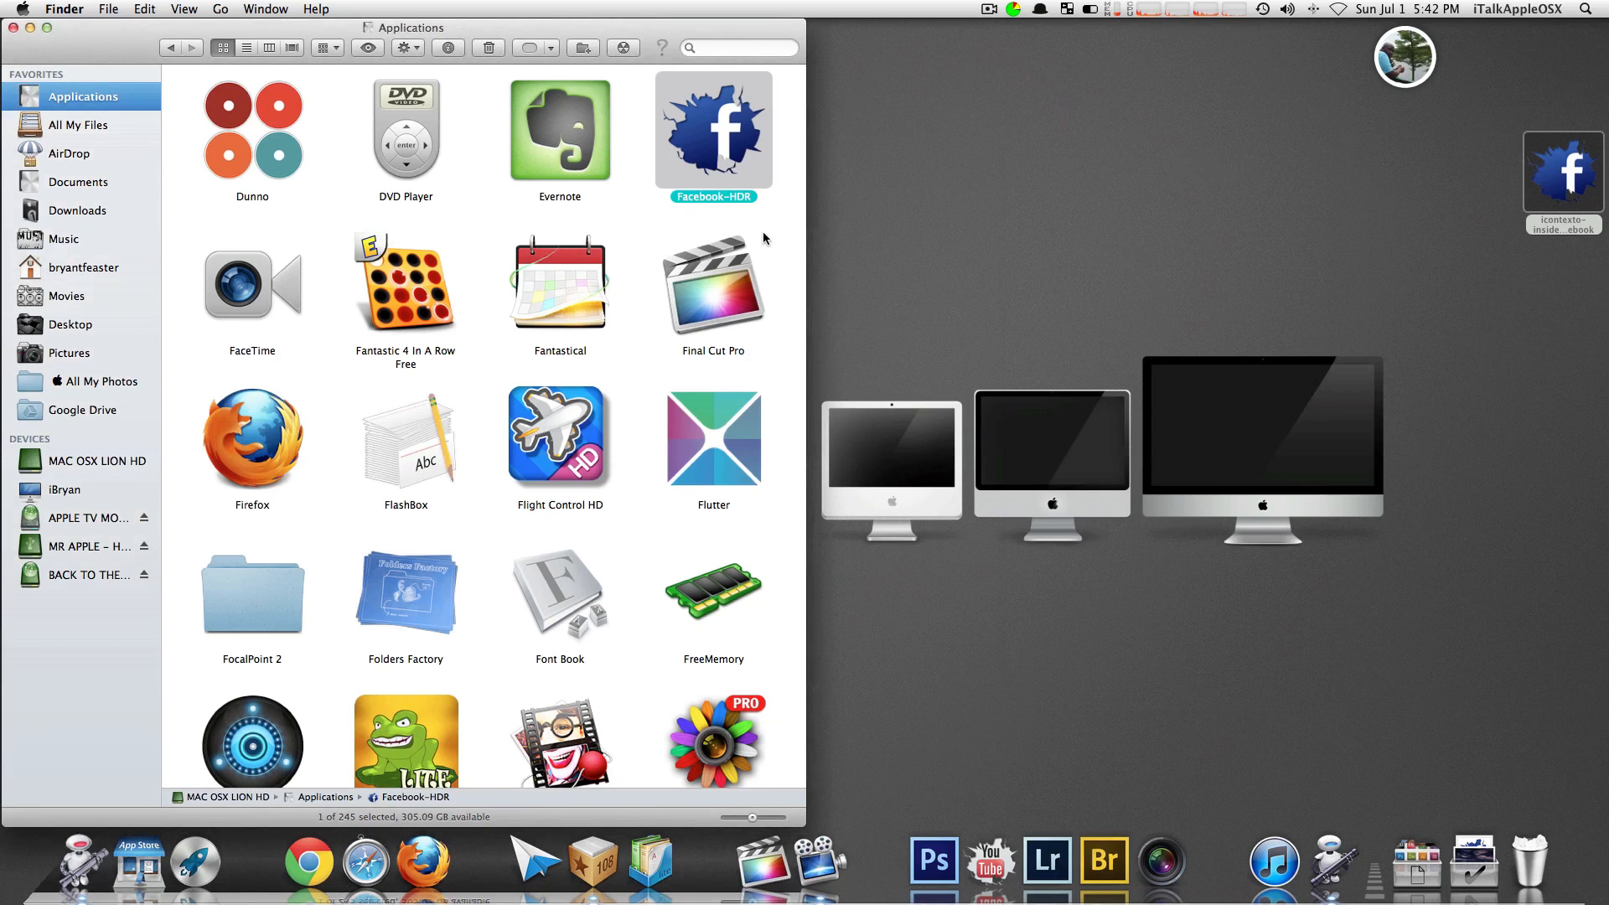
Step: Add Facebook-HDR to the Dock between the YouTube and Lightroom icons and close the Applications window
drag(700, 118, 1009, 867)
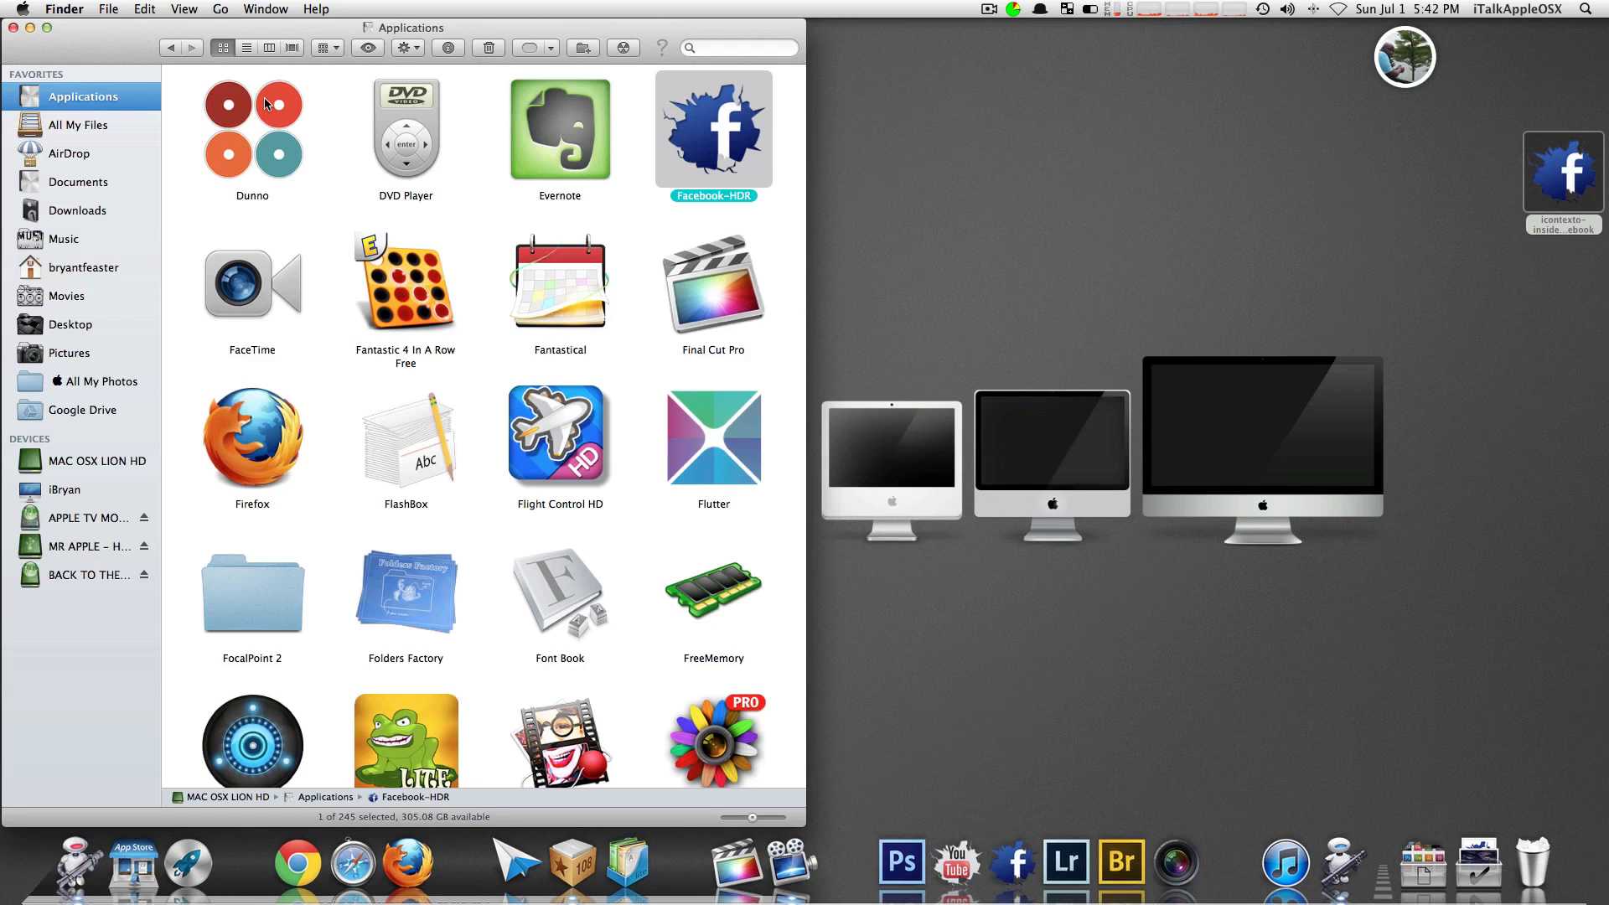
click(125, 48)
key(super+w)
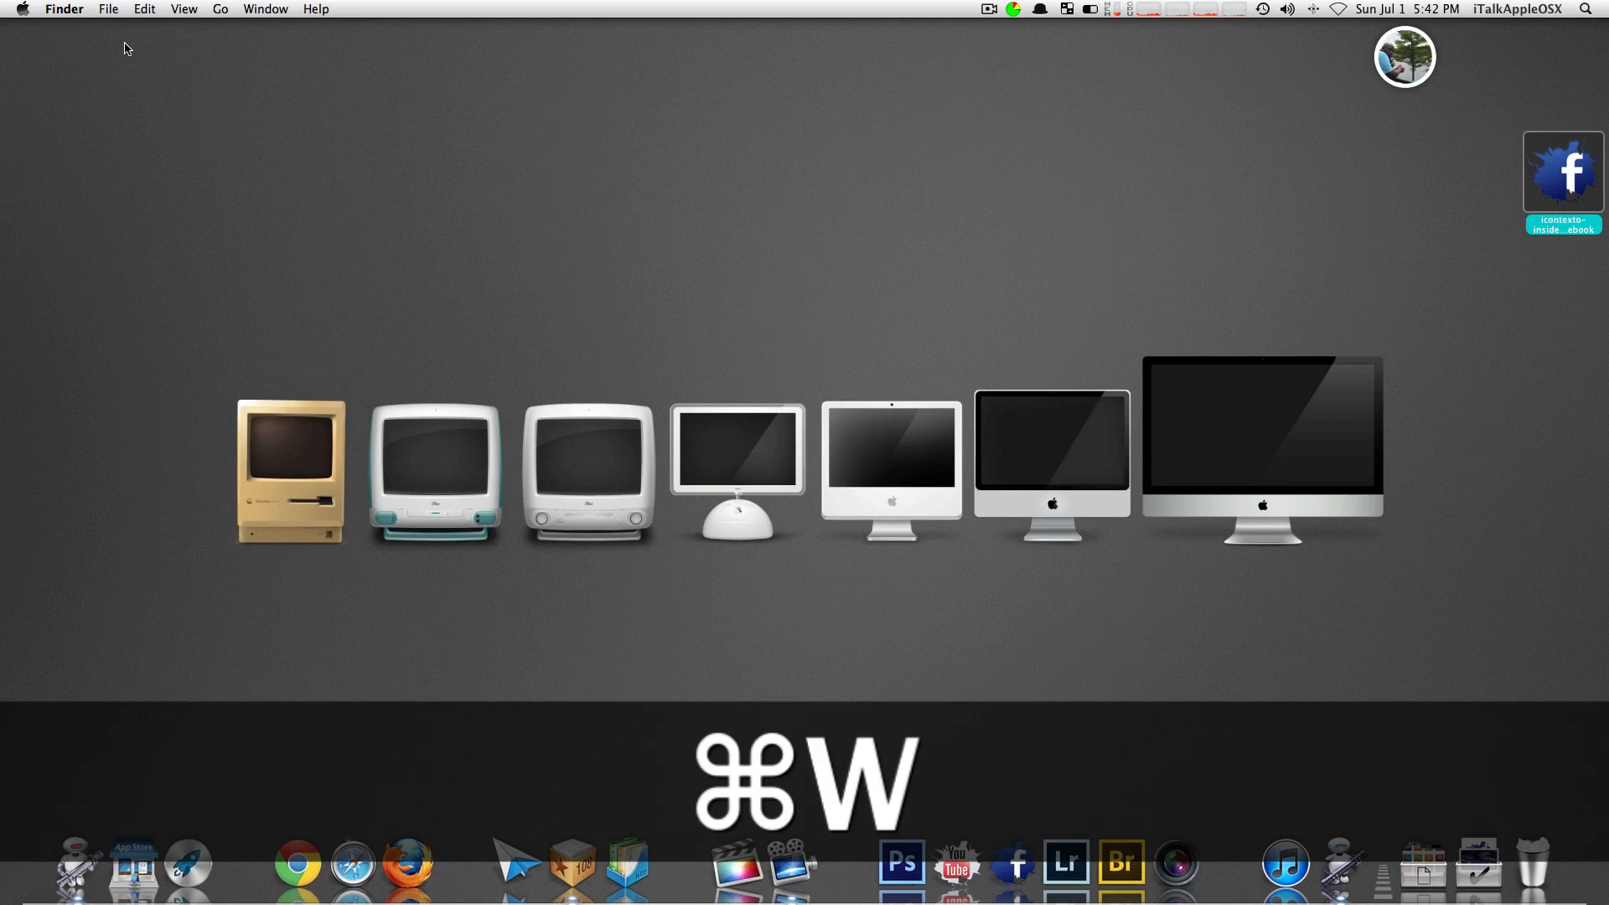
Step: Quit Automator from the Dock
right_click(1342, 861)
click(1362, 809)
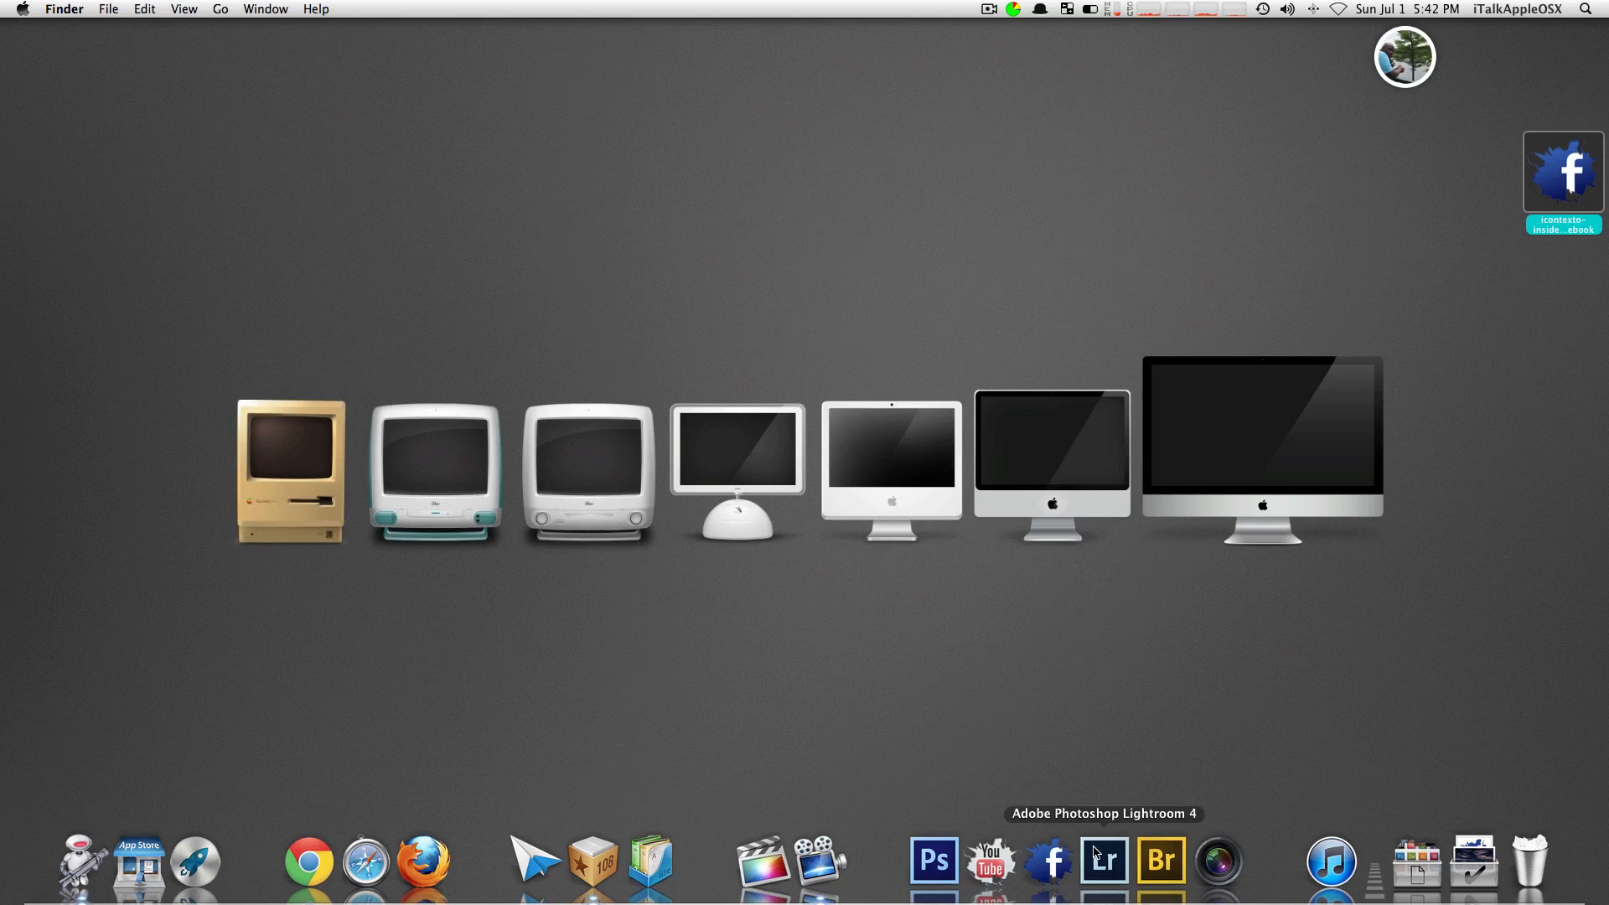
Step: Run Facebook-HDR from the Dock to check the Facebook page popup, and dismiss the popup
click(1049, 860)
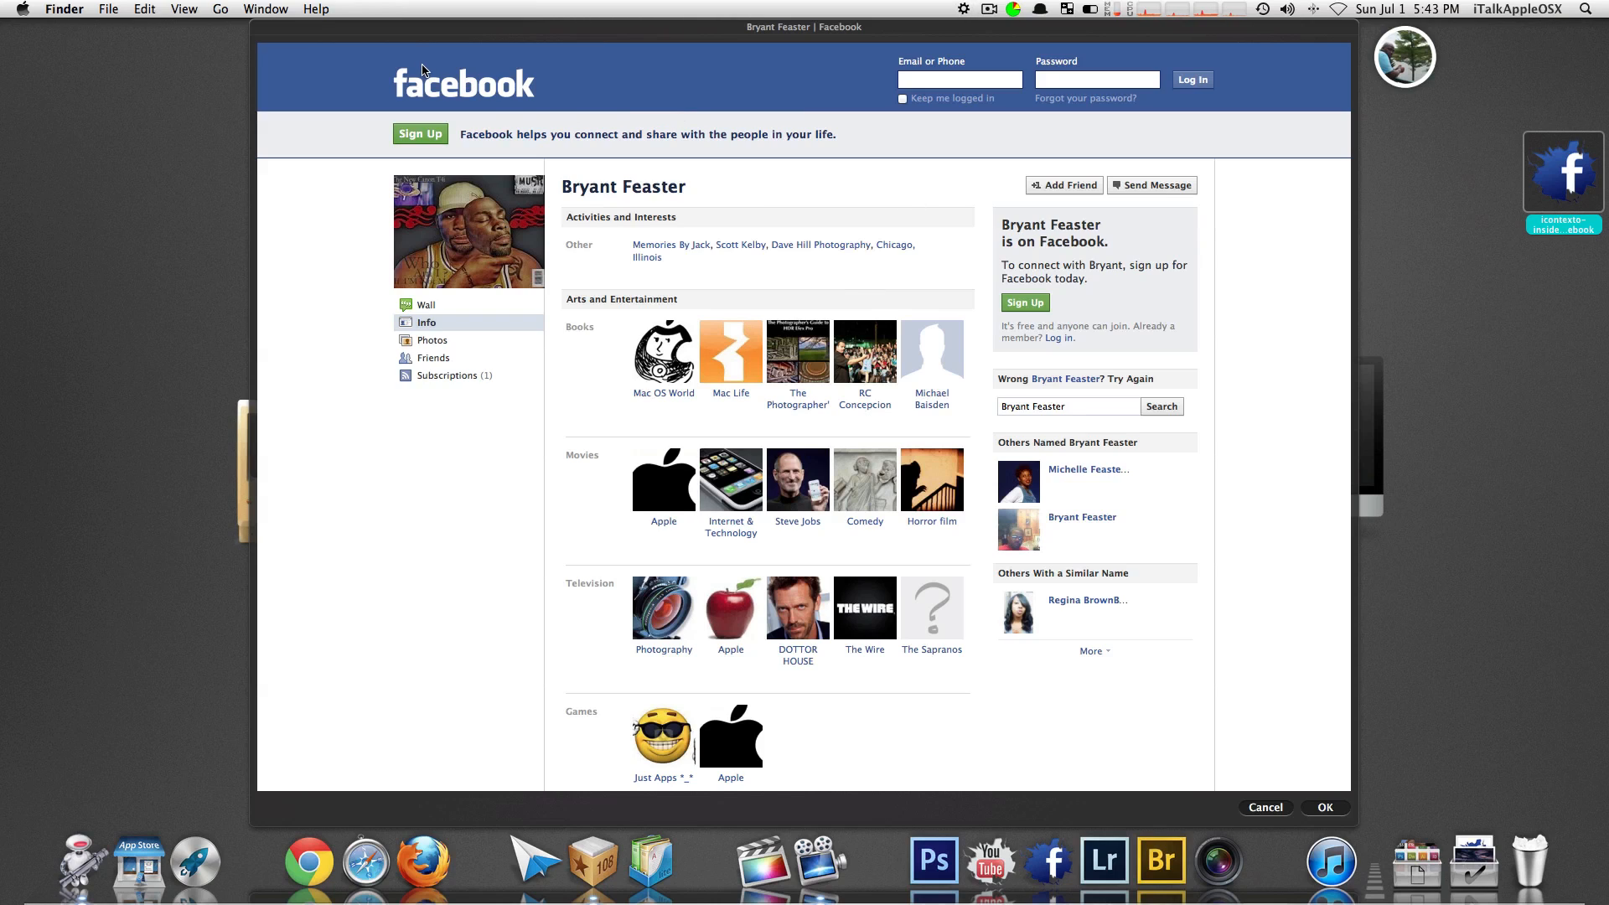
click(235, 121)
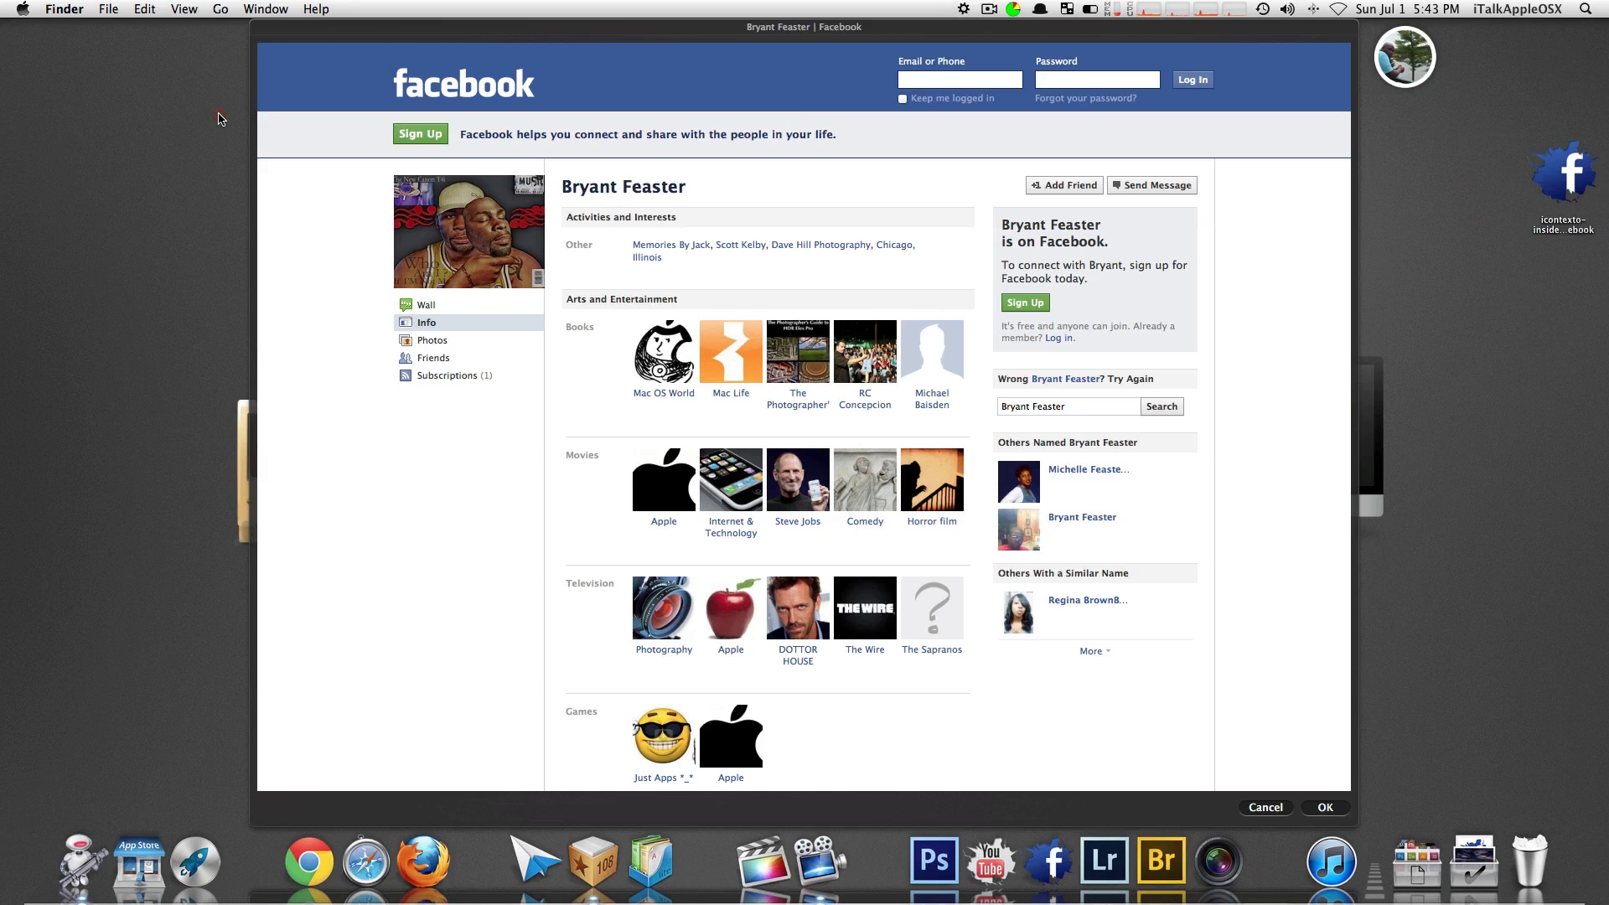
click(1281, 809)
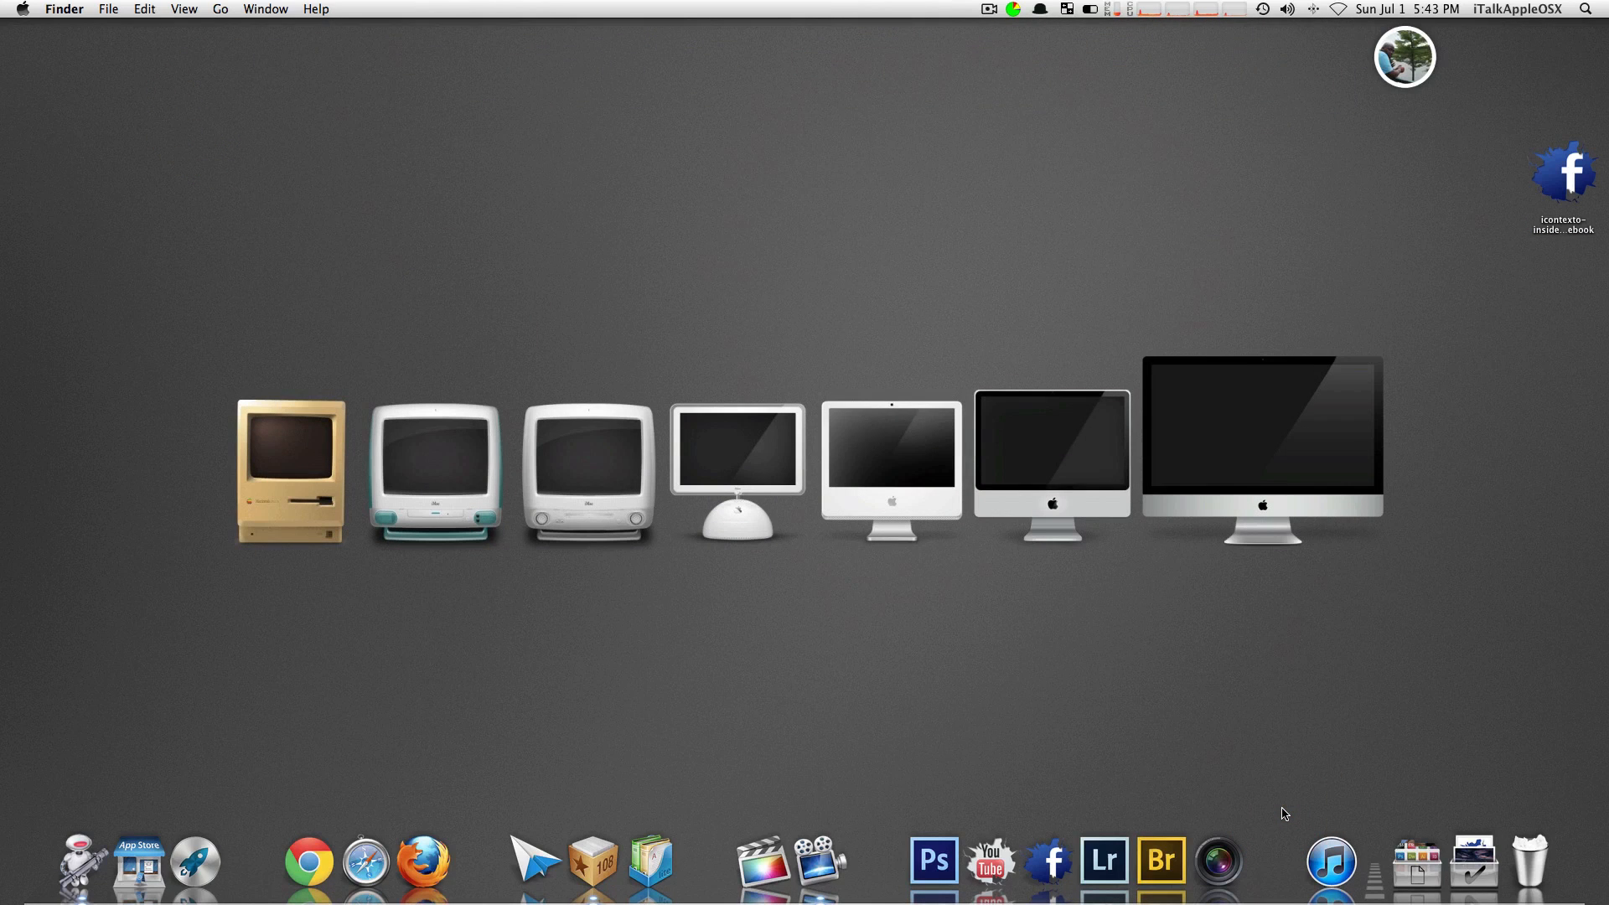